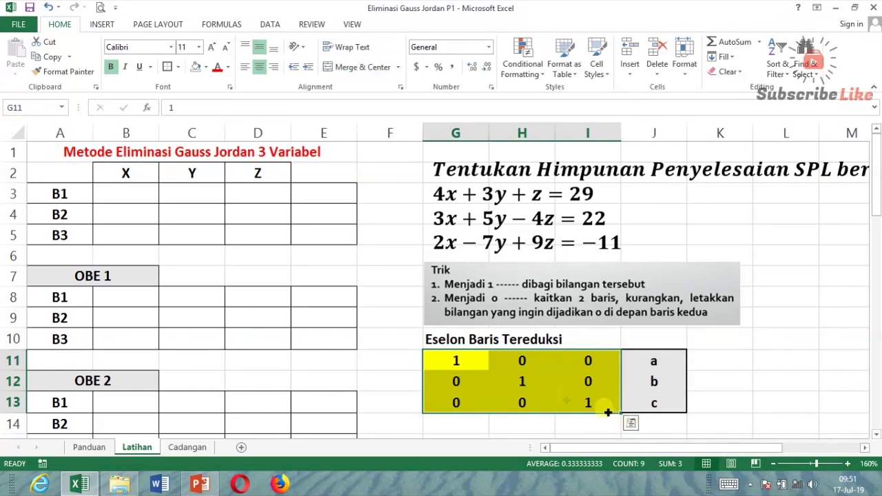
# Examine the target reduced row echelon matrix in G11:I13, the three equations and the X, Y, Z column headings.
pyautogui.click(485, 370)
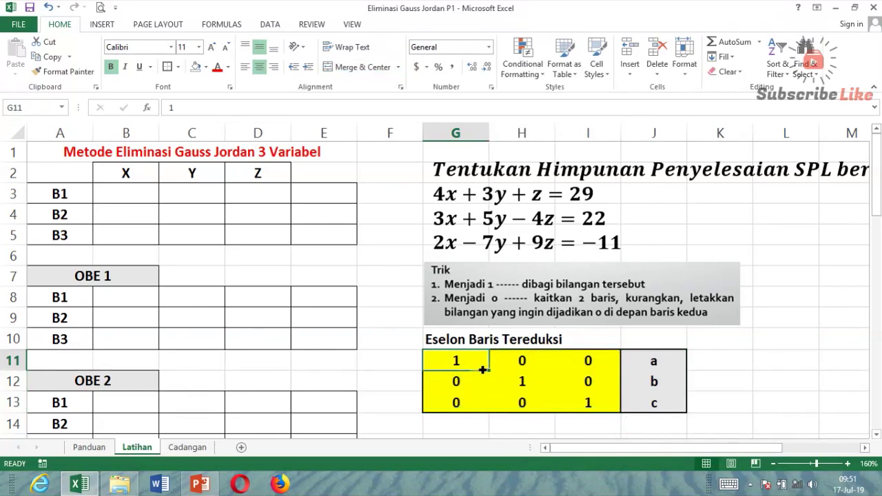
pyautogui.moveTo(487, 366); pyautogui.dragTo(588, 404)
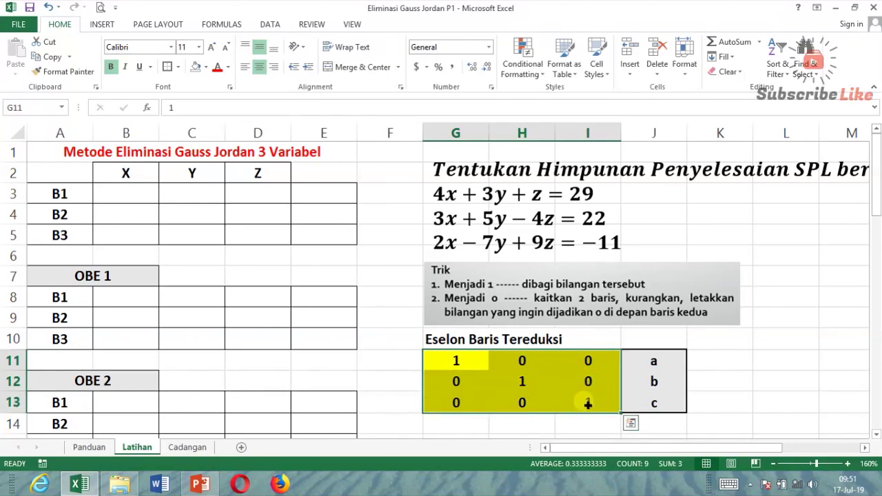
pyautogui.moveTo(469, 360); pyautogui.dragTo(599, 404)
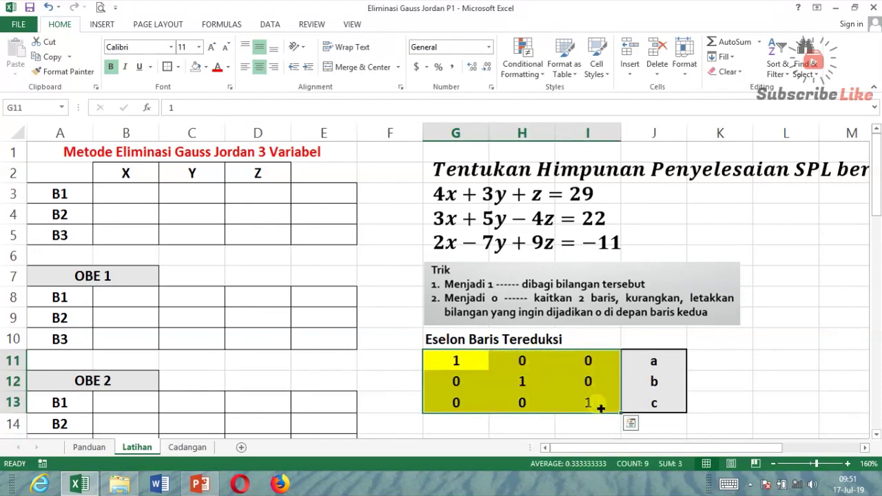
pyautogui.moveTo(475, 367); pyautogui.dragTo(585, 401)
pyautogui.click(474, 362)
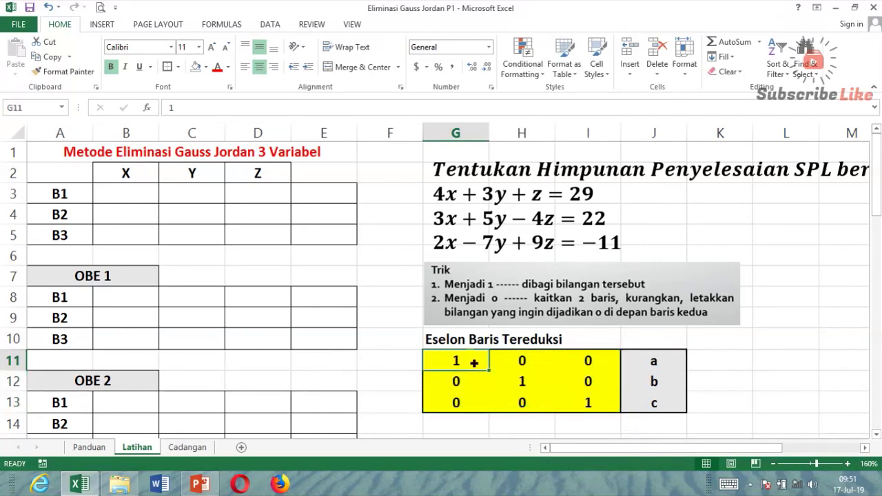
pyautogui.moveTo(474, 363); pyautogui.dragTo(597, 412)
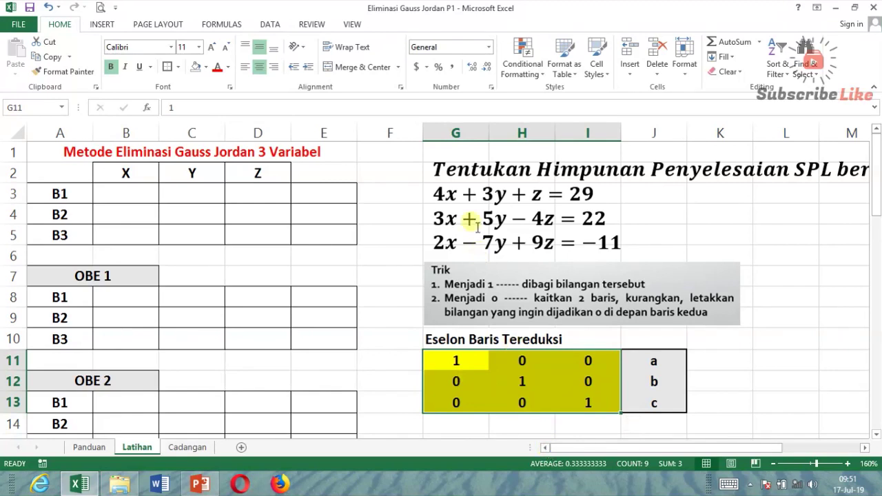
pyautogui.moveTo(439, 197)
pyautogui.mouseDown()
pyautogui.moveTo(469, 195)
pyautogui.moveTo(625, 242)
pyautogui.mouseUp()
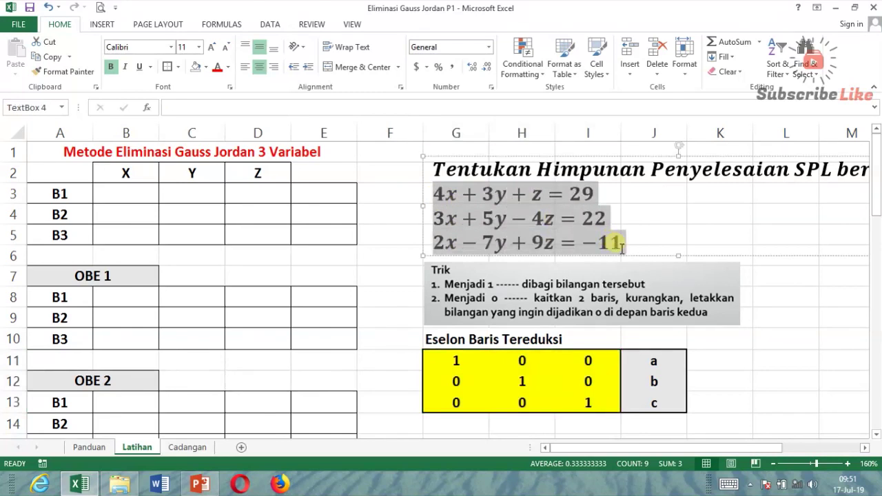
pyautogui.click(146, 201)
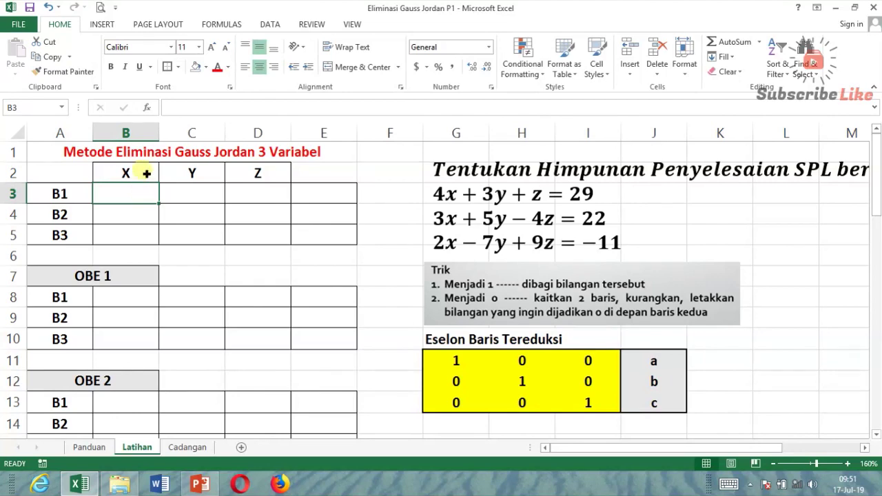
pyautogui.click(131, 176)
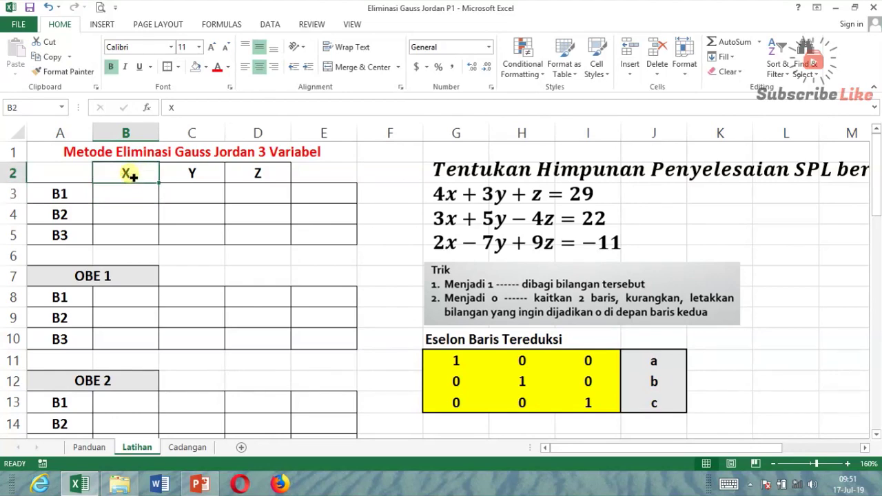
pyautogui.click(200, 173)
pyautogui.click(264, 180)
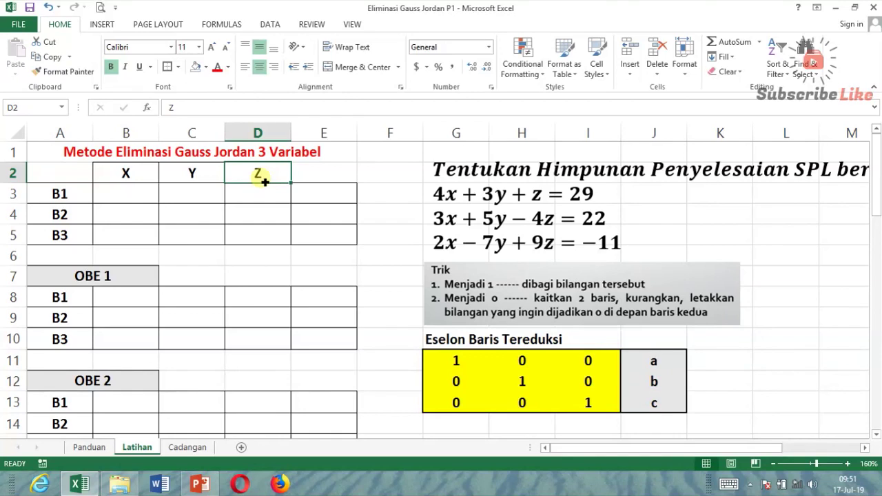
pyautogui.click(143, 177)
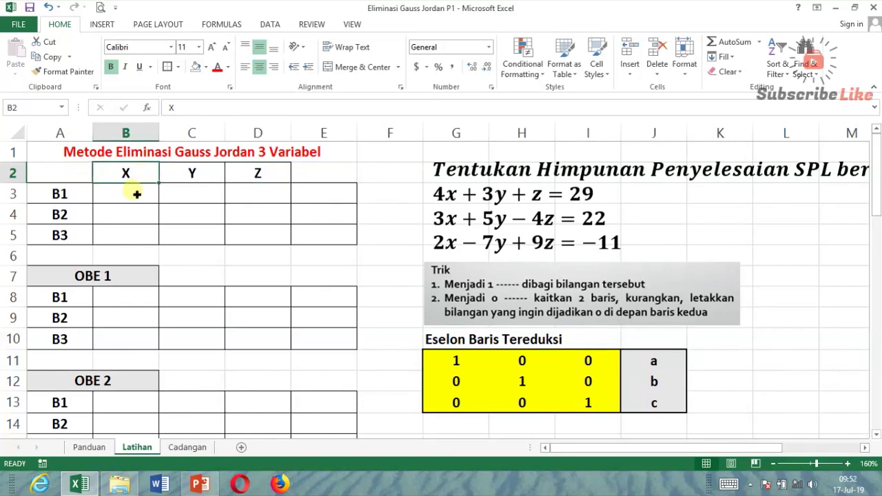
# Enter the X coefficients 4, 3 and 2 for rows B1 to B3 in cells B3:B5.
pyautogui.click(135, 196)
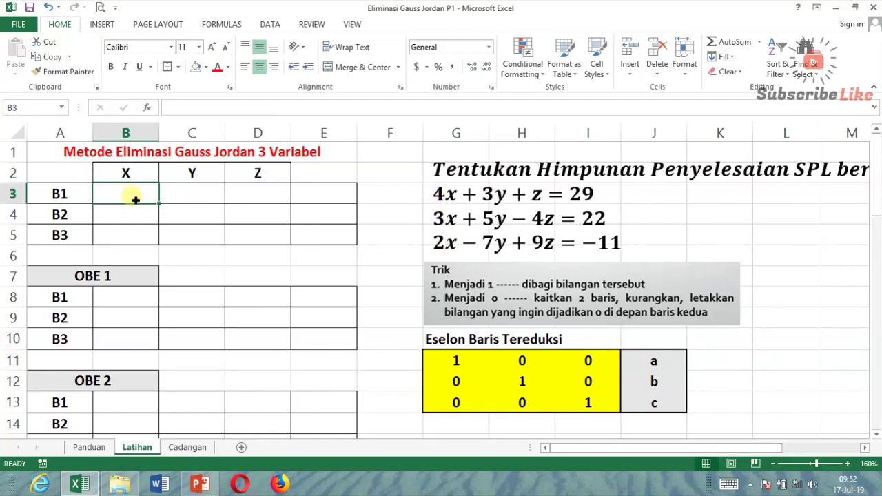
pyautogui.write('4')
pyautogui.press('Return')
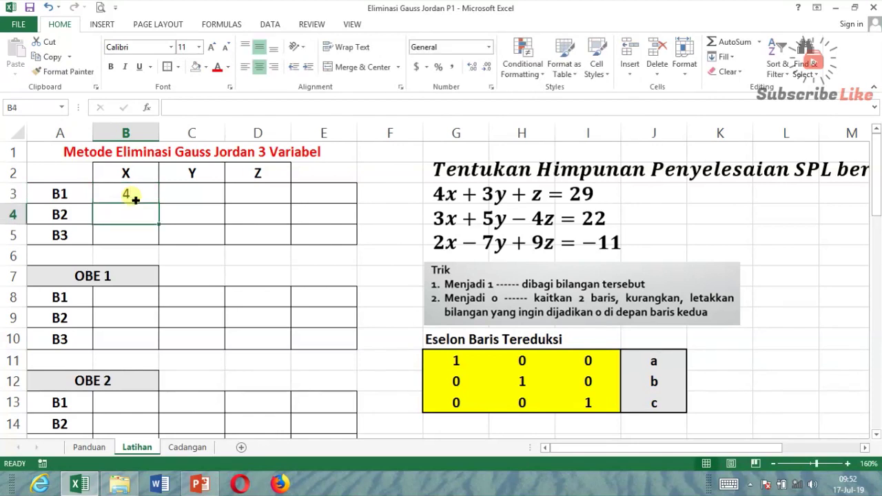
pyautogui.write('3')
pyautogui.press('Return')
pyautogui.write('2')
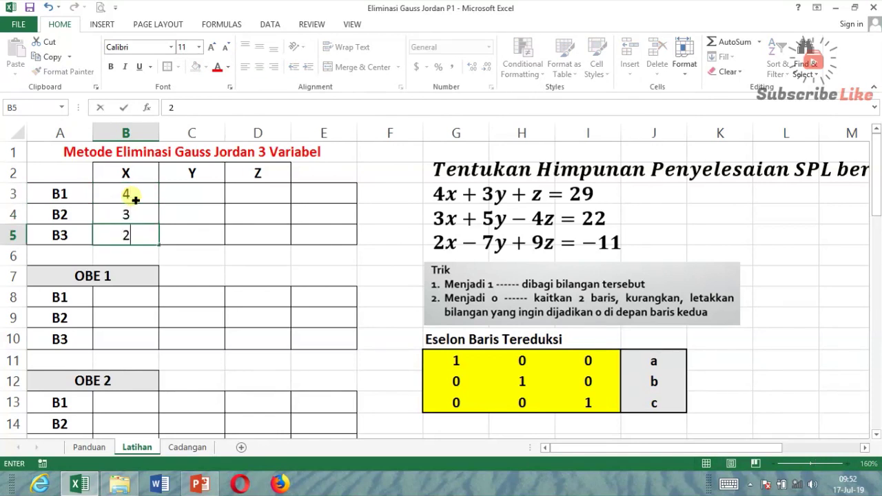
# Enter the Y coefficients 3, 5 and -7 for rows B1 to B3 in cells C3:C5.
pyautogui.press('Up')
pyautogui.press('Up')
pyautogui.press('Right')
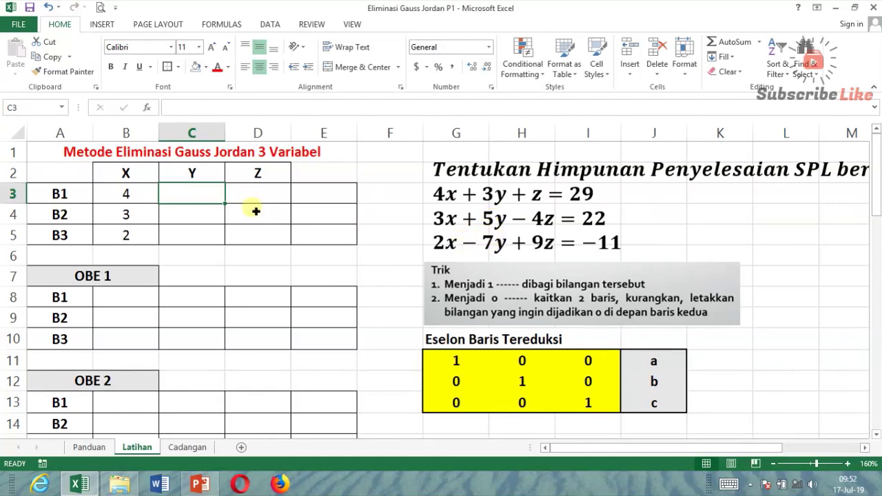
pyautogui.write('5')
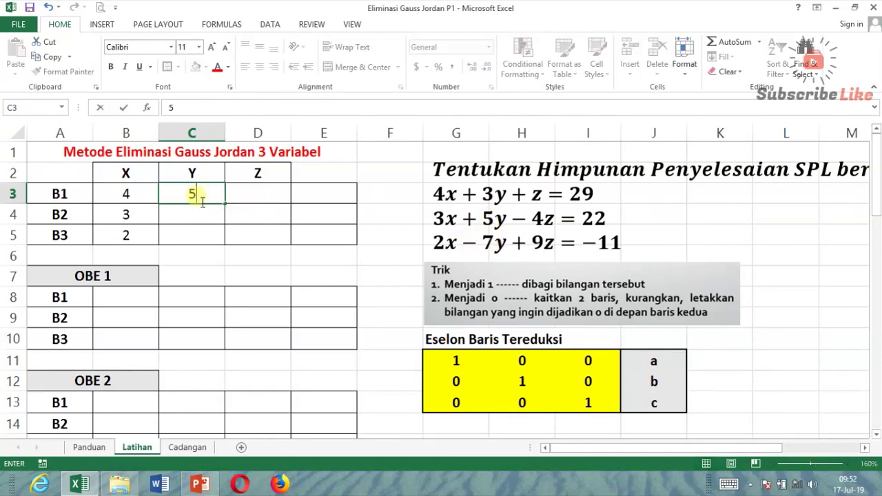
pyautogui.press('BackSpace')
pyautogui.write('3')
pyautogui.press('Return')
pyautogui.write('5')
pyautogui.press('Return')
pyautogui.write('-')
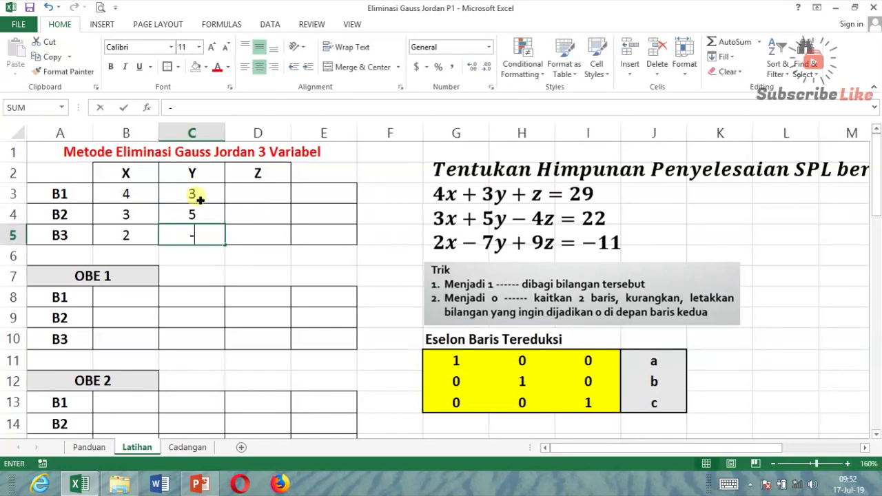
pyautogui.write('7')
# Enter the Z coefficients 1, -4 and 9 for rows B1 to B3 in cells D3:D5.
pyautogui.click(199, 198)
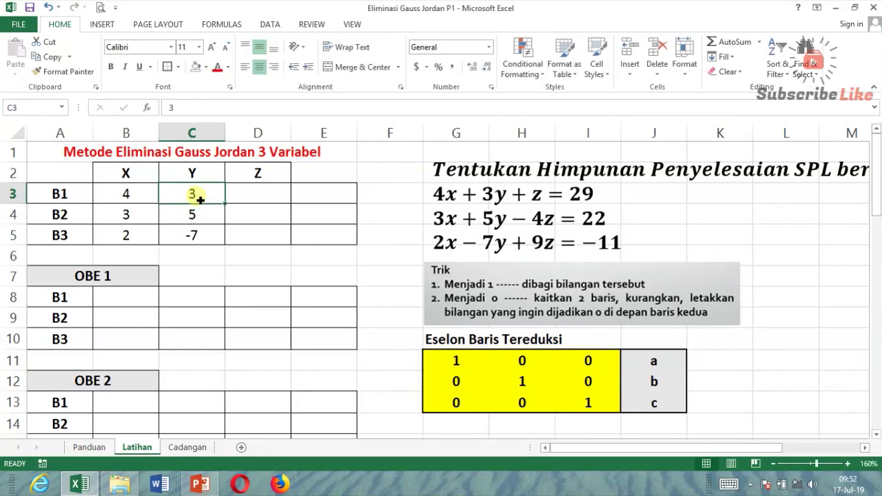
pyautogui.press('Right')
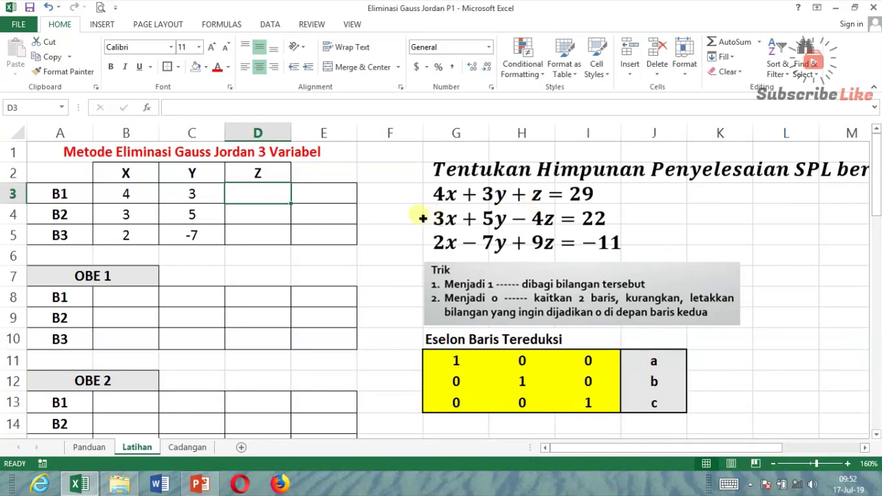
pyautogui.write('1')
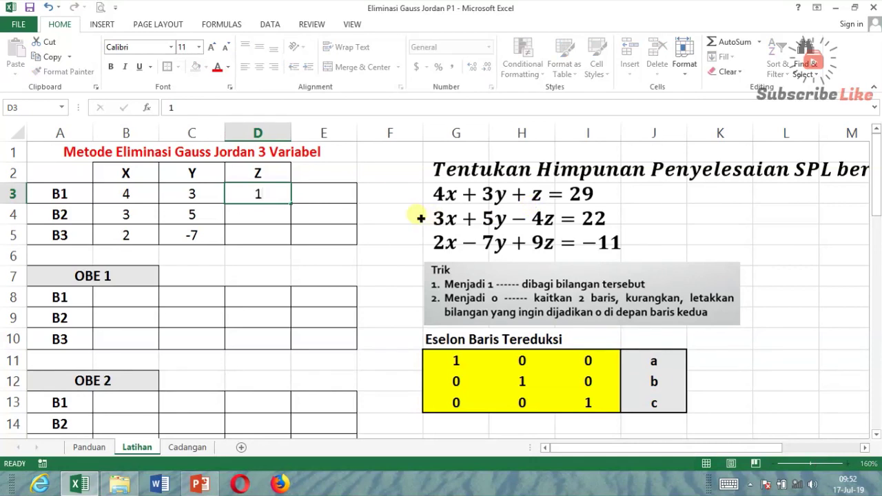
pyautogui.press('Return')
pyautogui.write('-4')
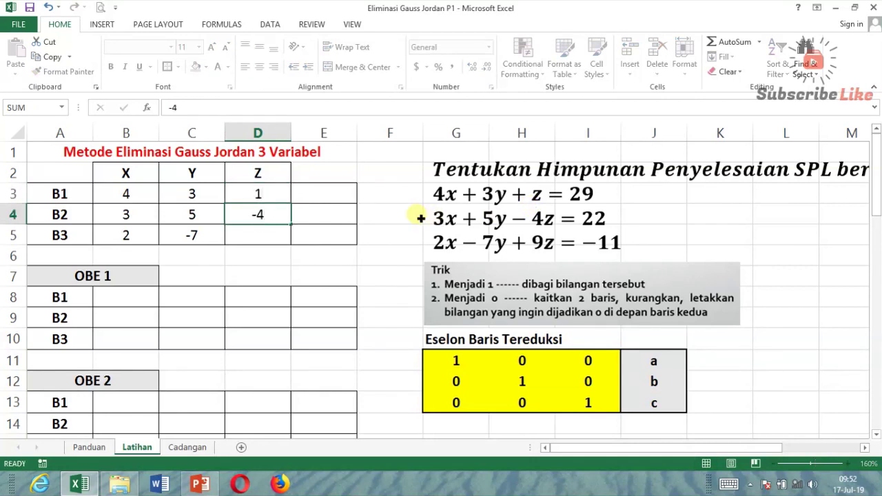
pyautogui.press('Return')
pyautogui.write('9')
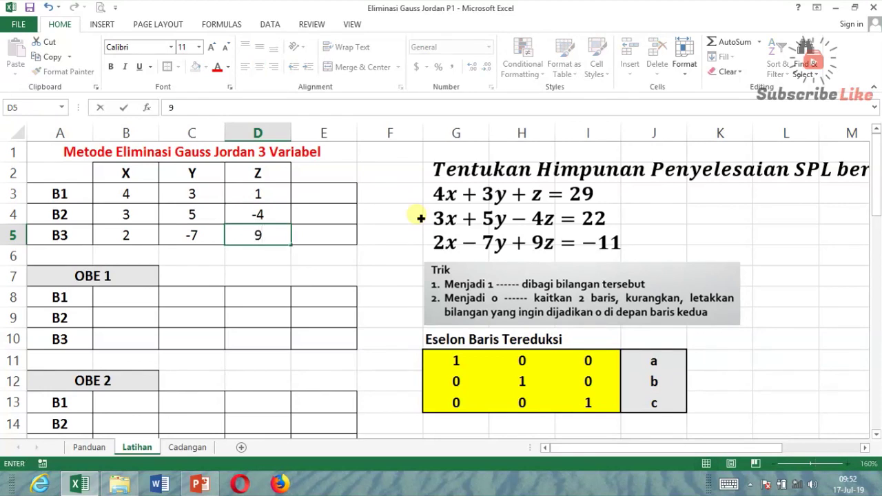
# Enter the equation constants 29, 22 and -11 for rows B1 to B3 in cells E3:E5.
pyautogui.click(350, 198)
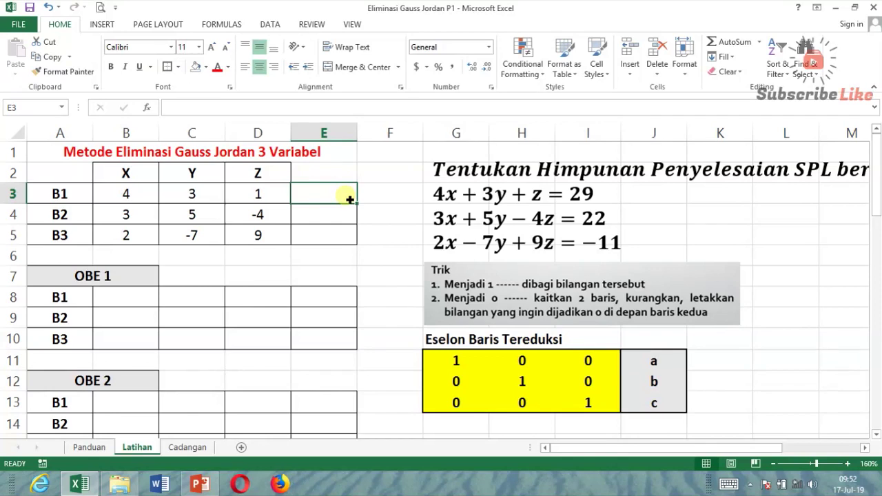
pyautogui.write('29')
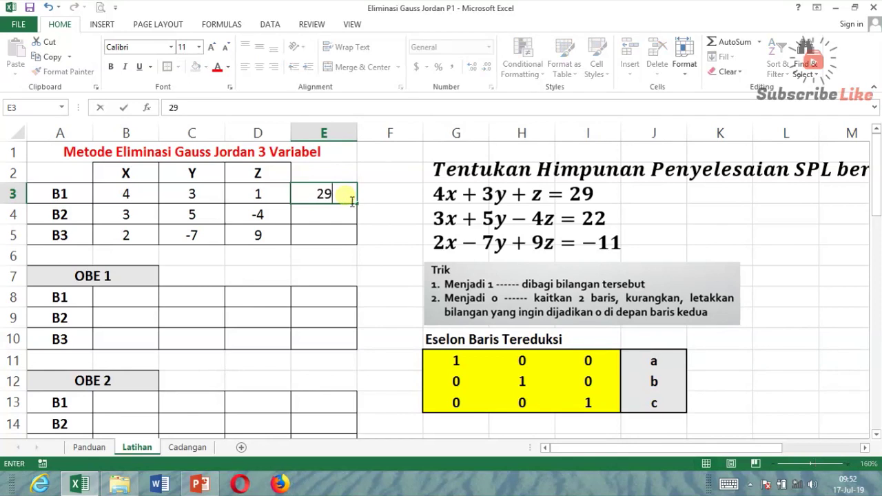
pyautogui.press('Return')
pyautogui.write('22')
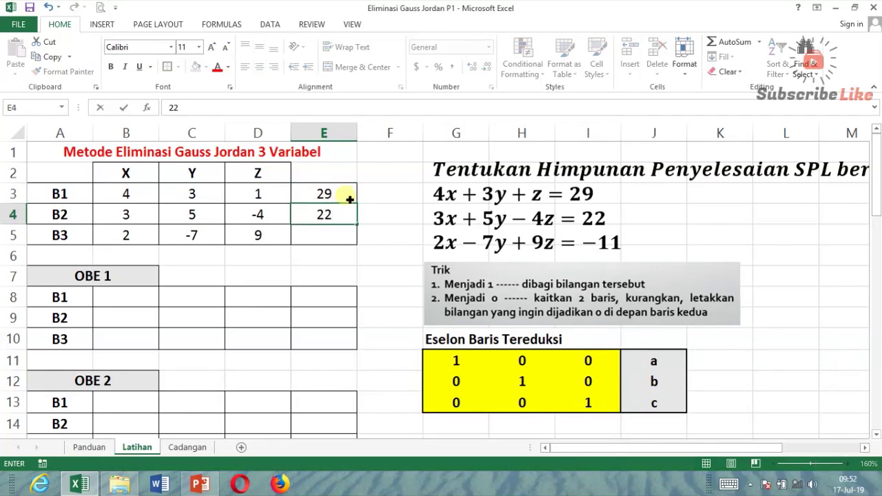
pyautogui.press('Return')
pyautogui.write('-11')
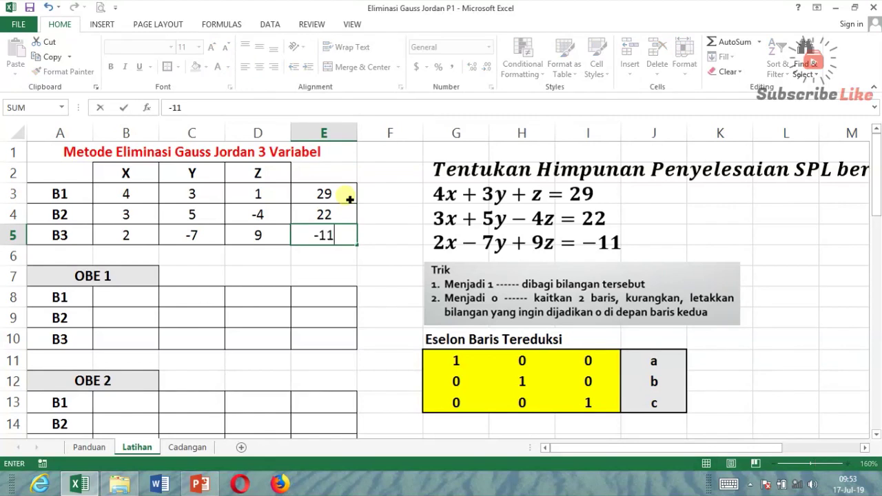
pyautogui.press('Return')
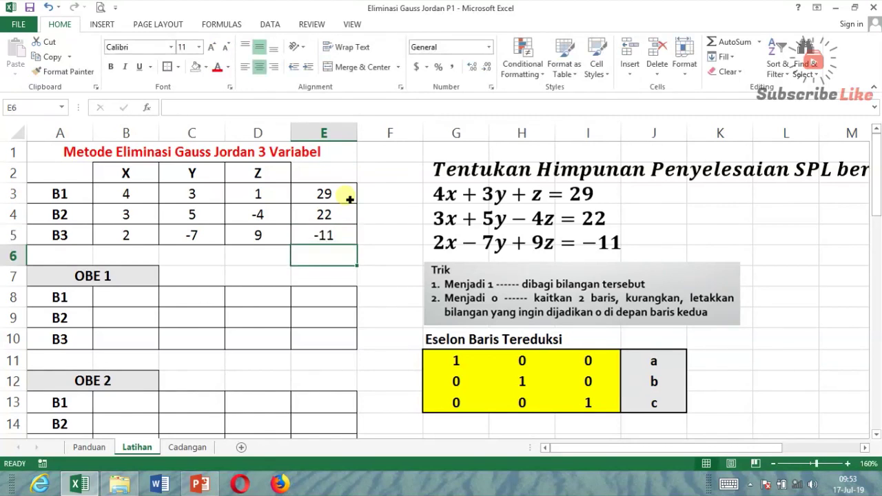
# Compare the augmented matrix in B3:E5 with the equations and the target matrix, checking the first pivot in B3 against G11.
pyautogui.moveTo(432, 193); pyautogui.dragTo(622, 245)
pyautogui.moveTo(142, 191)
pyautogui.mouseDown()
pyautogui.moveTo(311, 210)
pyautogui.moveTo(335, 226)
pyautogui.moveTo(328, 242)
pyautogui.mouseUp()
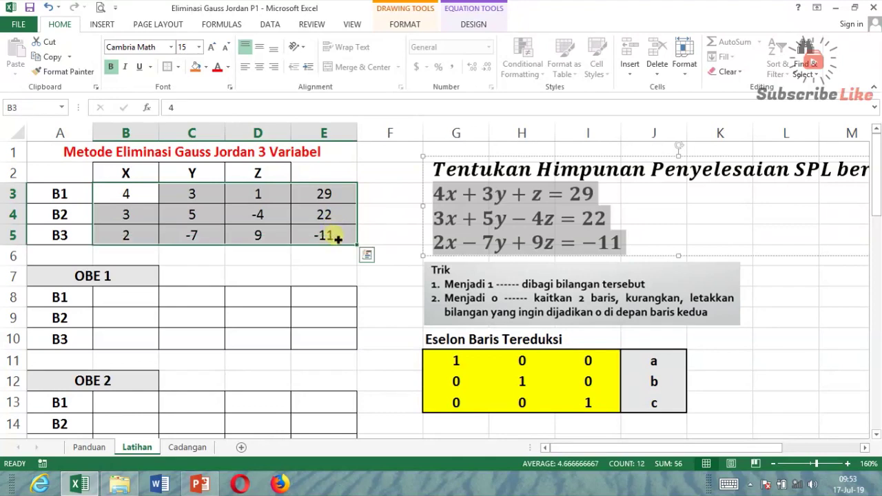
pyautogui.click(121, 198)
pyautogui.moveTo(121, 198); pyautogui.dragTo(271, 235)
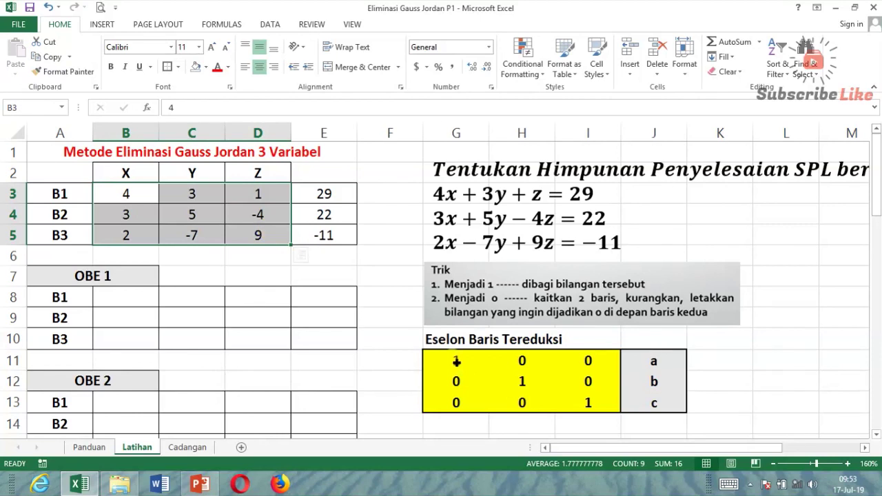
pyautogui.moveTo(455, 361); pyautogui.dragTo(582, 402)
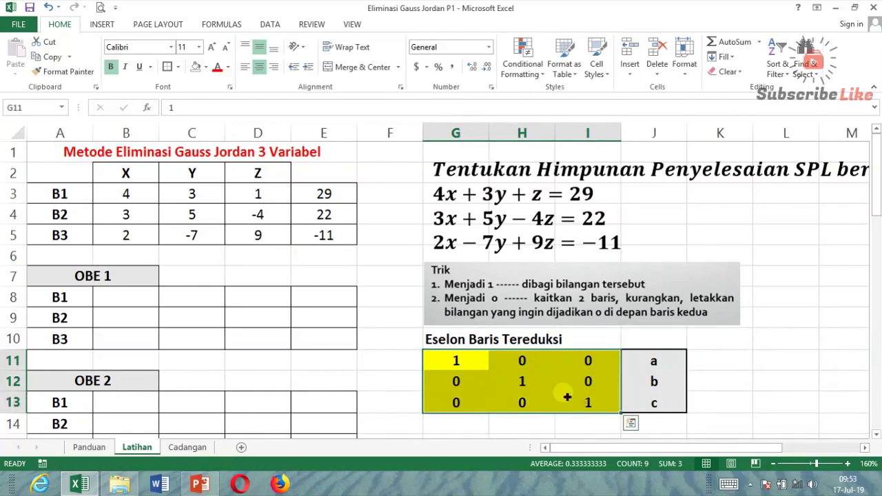
pyautogui.click(399, 279)
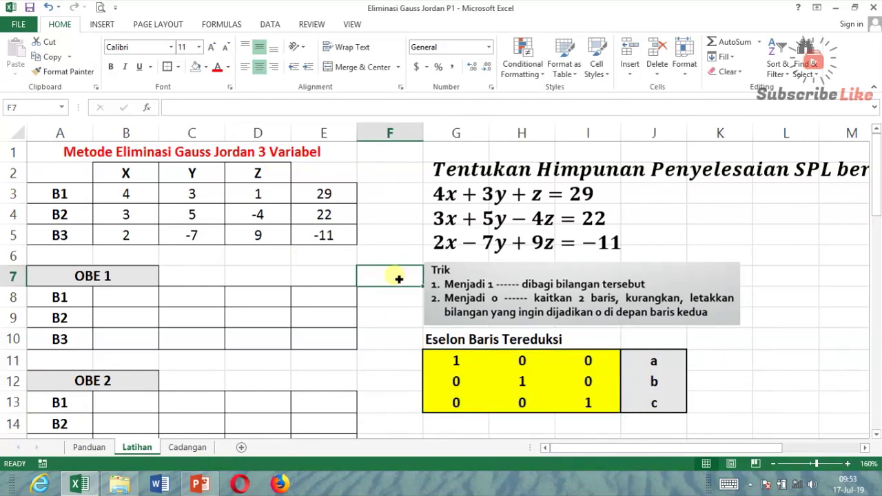
pyautogui.click(458, 363)
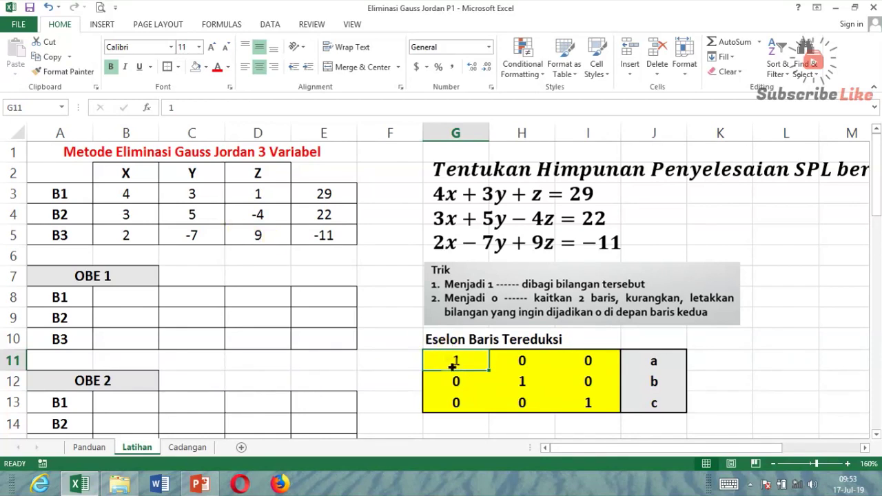
pyautogui.click(126, 195)
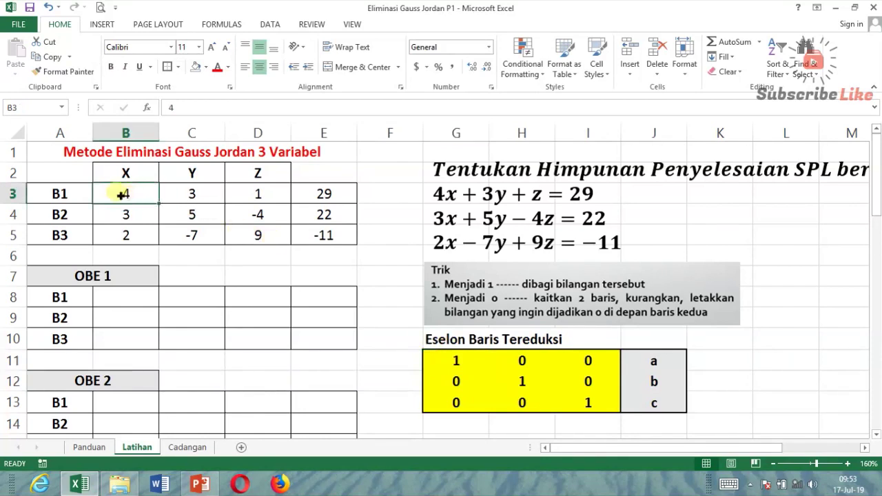
pyautogui.click(138, 299)
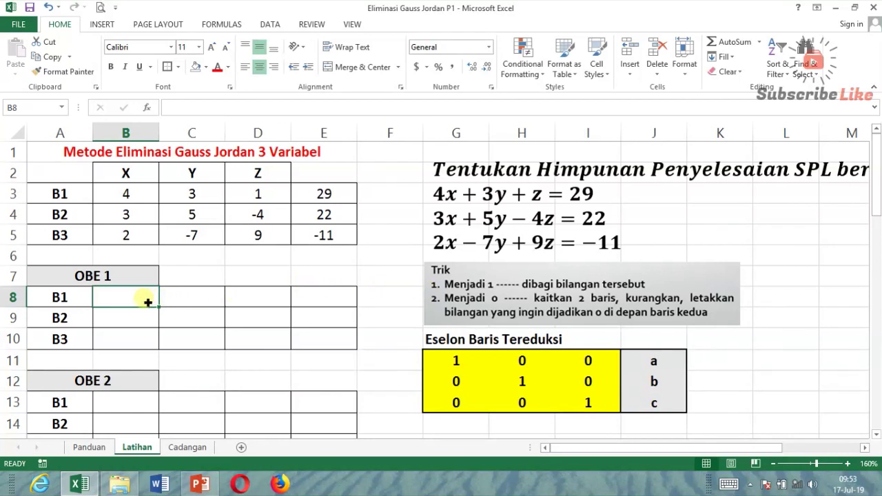
pyautogui.click(395, 304)
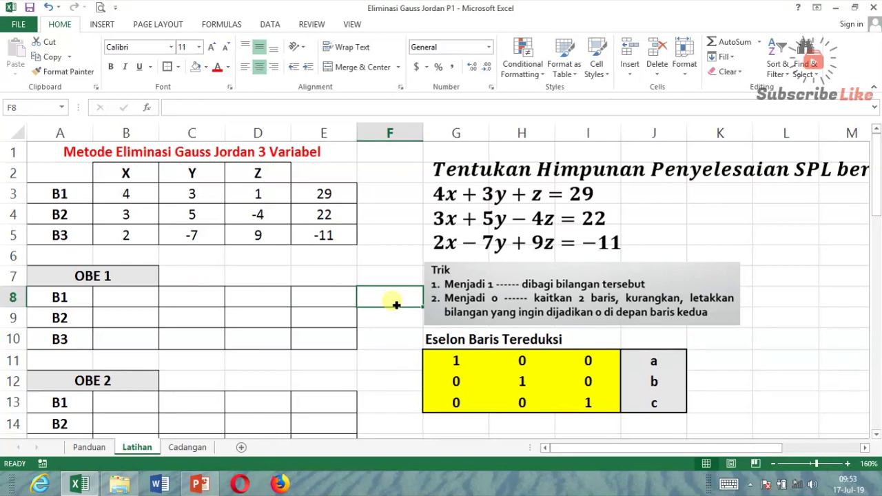
pyautogui.click(142, 195)
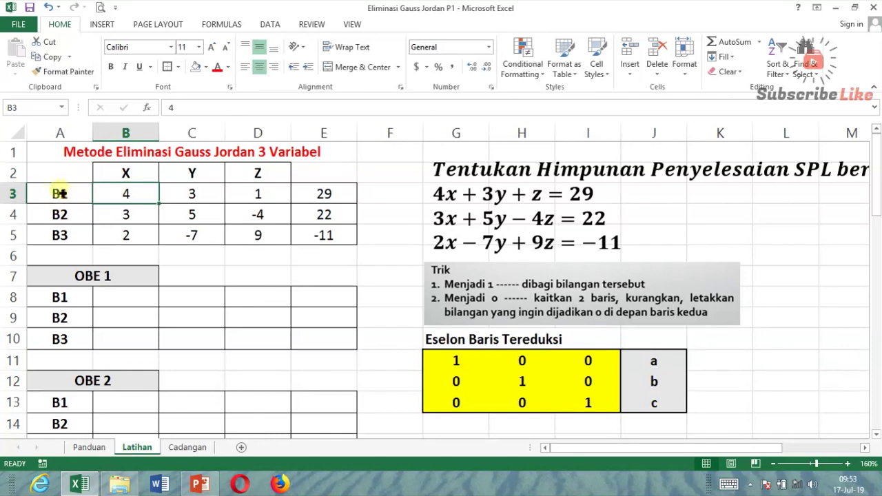
# Label the first OBE 1 row's operation as B1/B1 in cell F8.
pyautogui.click(378, 301)
pyautogui.write('B1/')
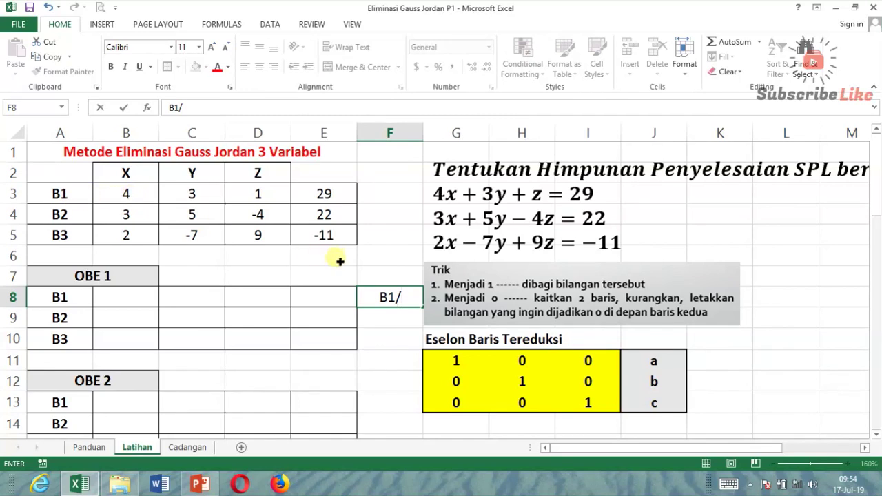
pyautogui.write('B1')
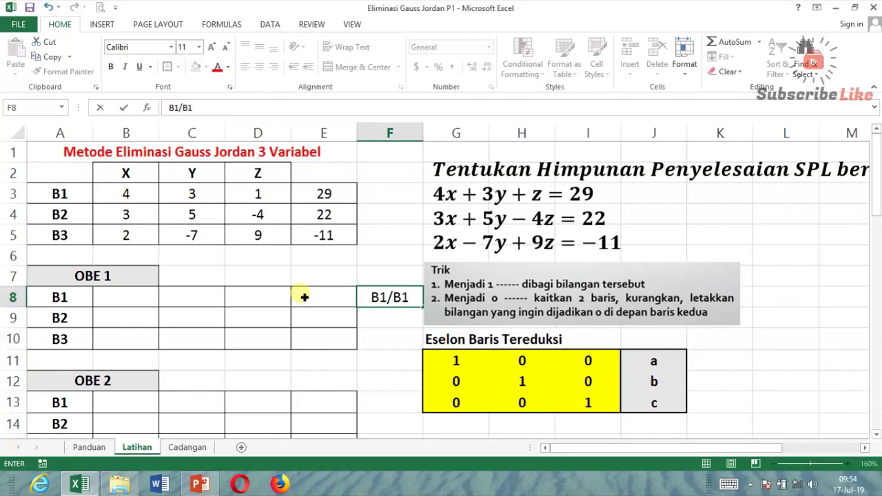
# Enter =B3/$B$3 in cell B8 and fill it across to E8 to divide row B1 by its pivot.
pyautogui.click(147, 302)
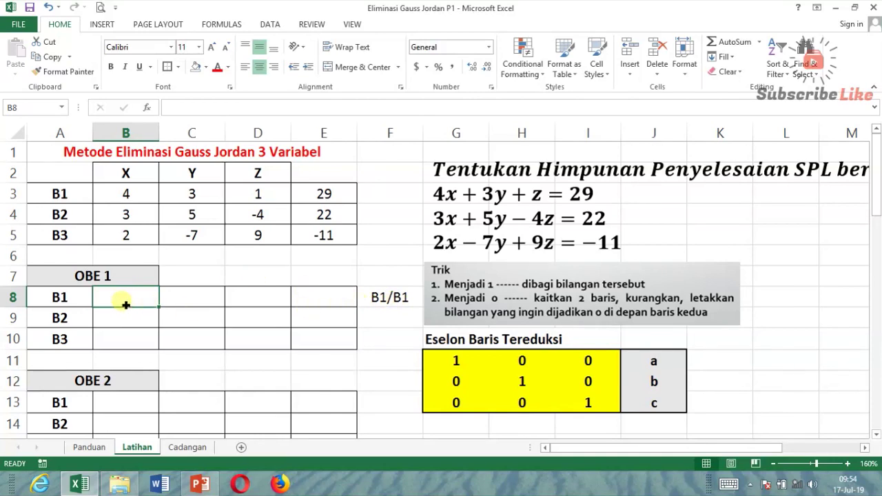
pyautogui.write('=')
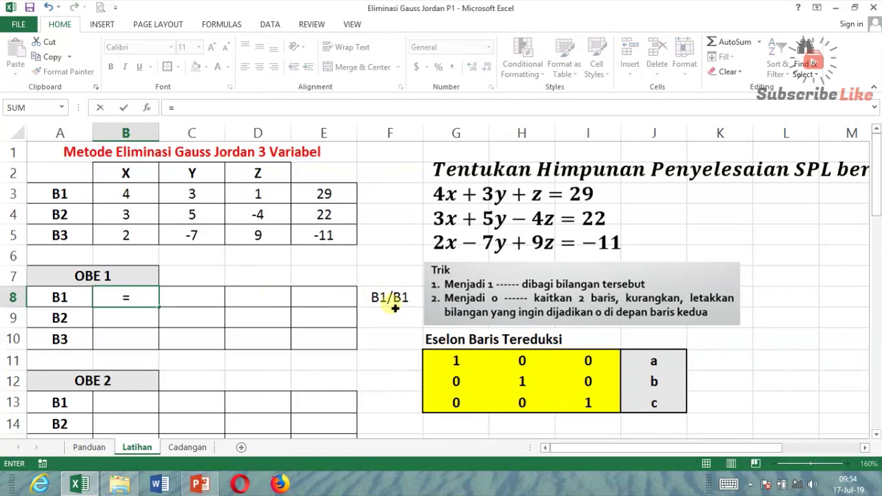
pyautogui.click(137, 193)
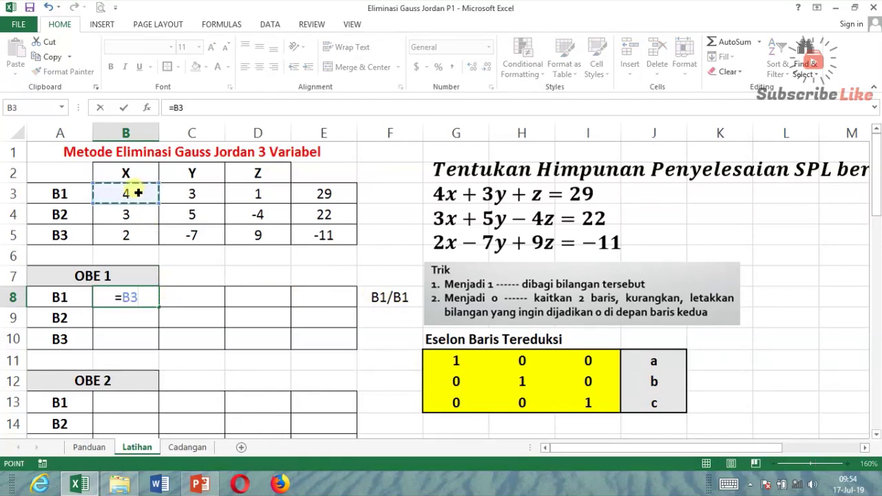
pyautogui.write('/')
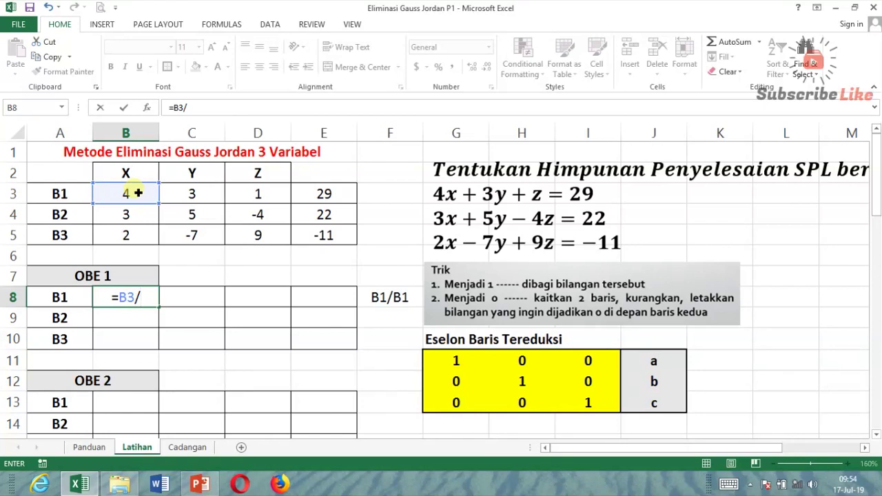
pyautogui.click(141, 198)
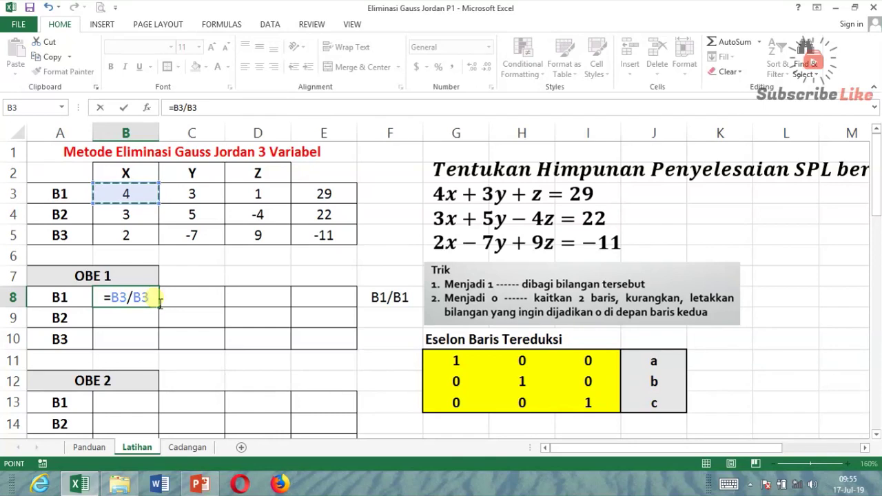
pyautogui.press('F4')
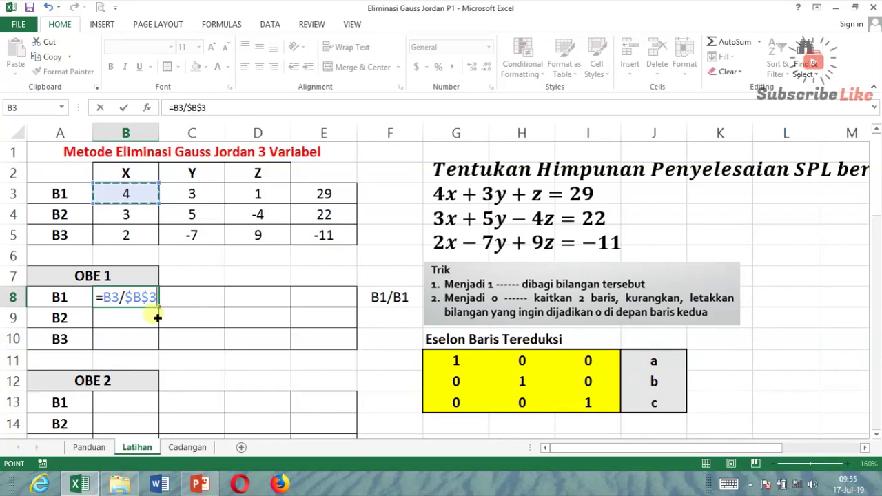
pyautogui.press('Return')
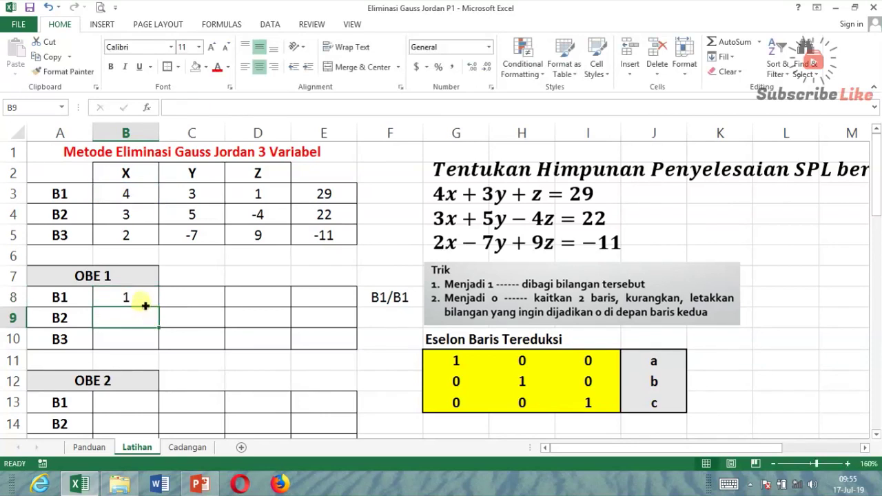
pyautogui.click(146, 302)
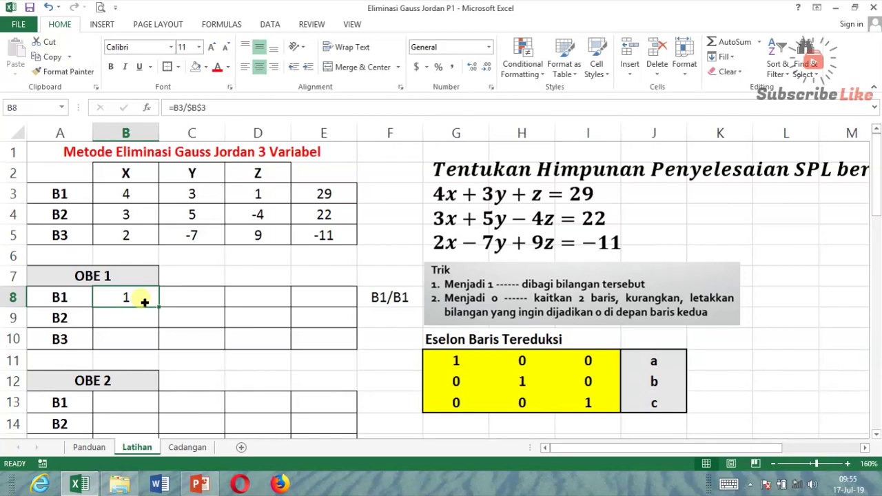
pyautogui.moveTo(162, 309); pyautogui.dragTo(340, 306)
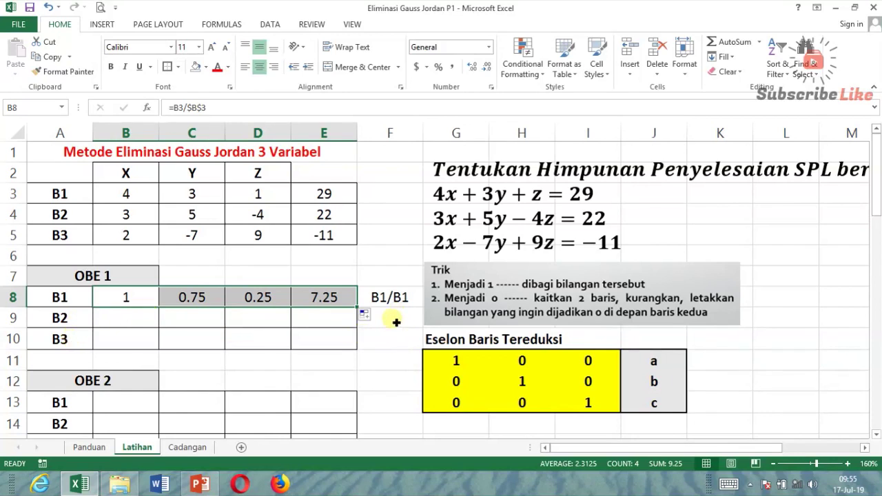
# Carry row B2 into OBE 1 by entering =B4 in cell B9 and filling it across to E9.
pyautogui.click(130, 323)
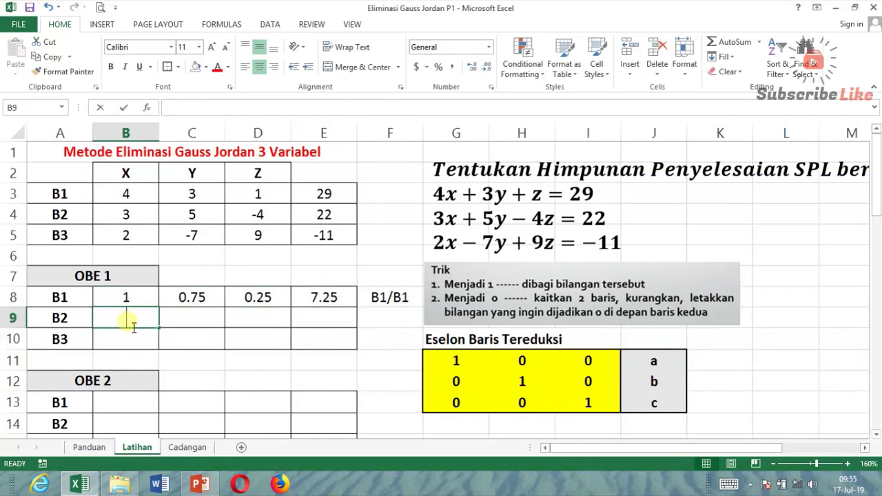
pyautogui.write('=')
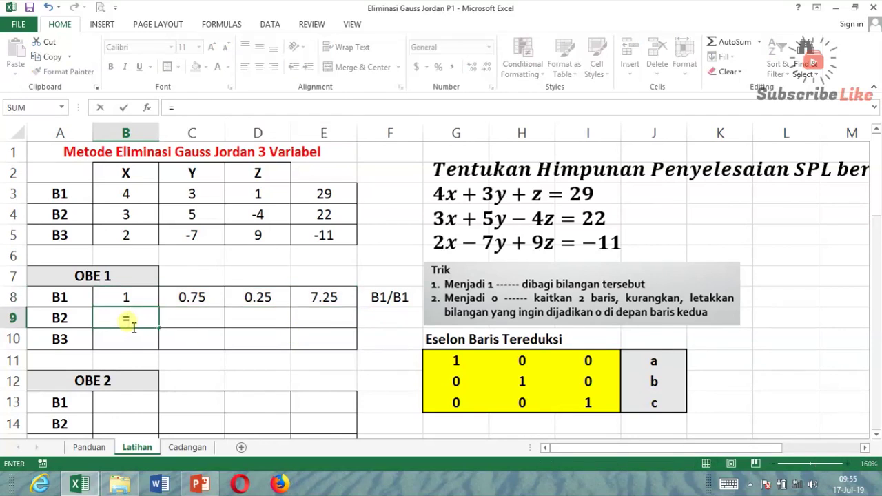
pyautogui.click(140, 216)
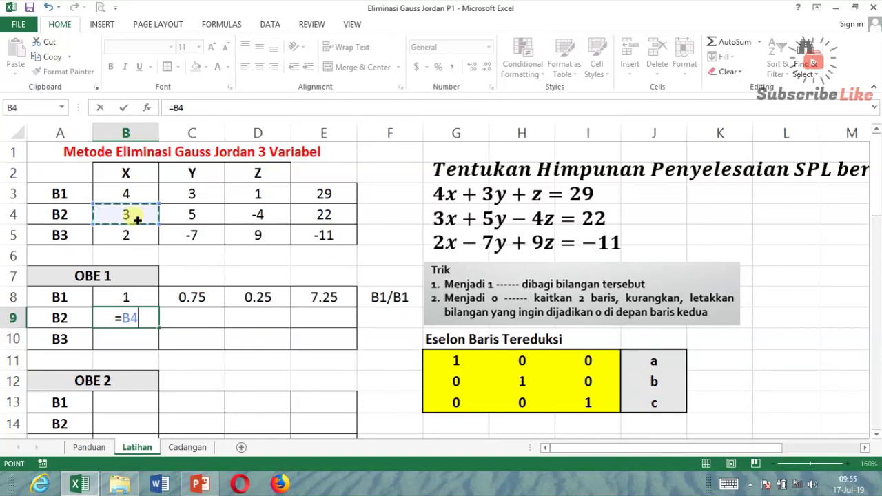
pyautogui.press('Return')
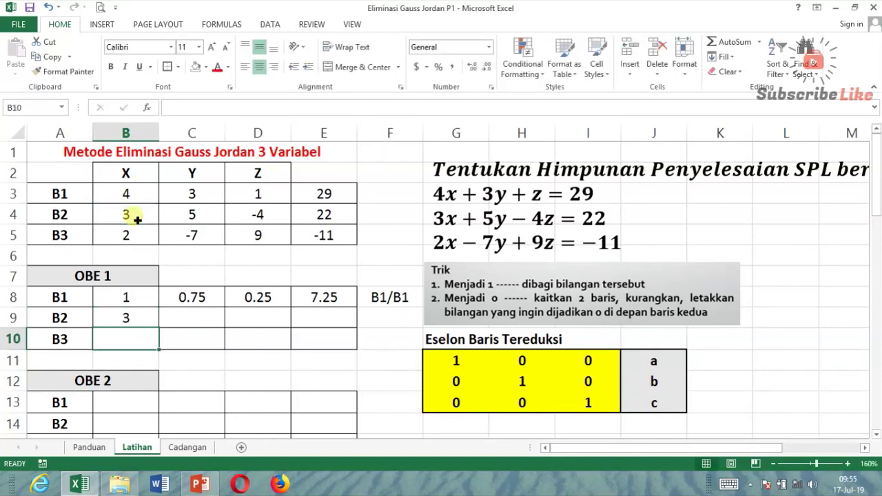
pyautogui.click(147, 322)
pyautogui.moveTo(158, 330); pyautogui.dragTo(344, 324)
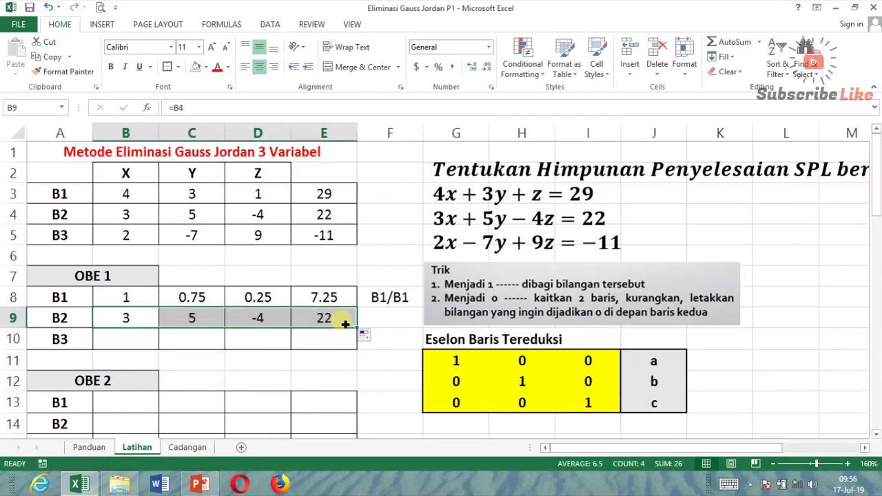
# Carry row B3 into OBE 1 by entering =B5 in cell B10 and filling it across to E10.
pyautogui.click(145, 340)
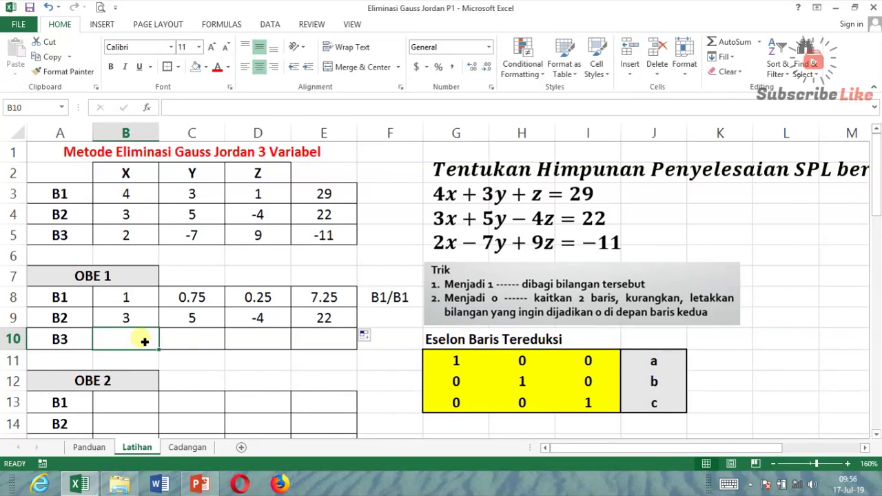
pyautogui.write('=')
pyautogui.click(148, 243)
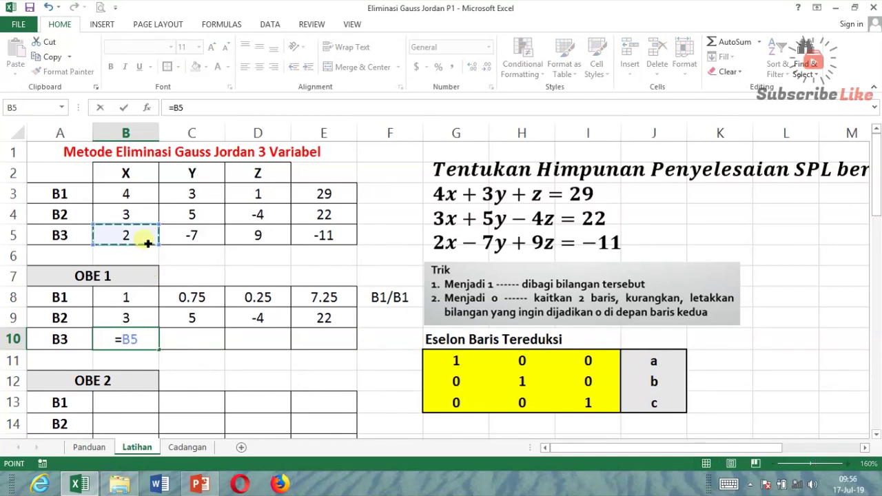
pyautogui.press('Return')
pyautogui.click(141, 338)
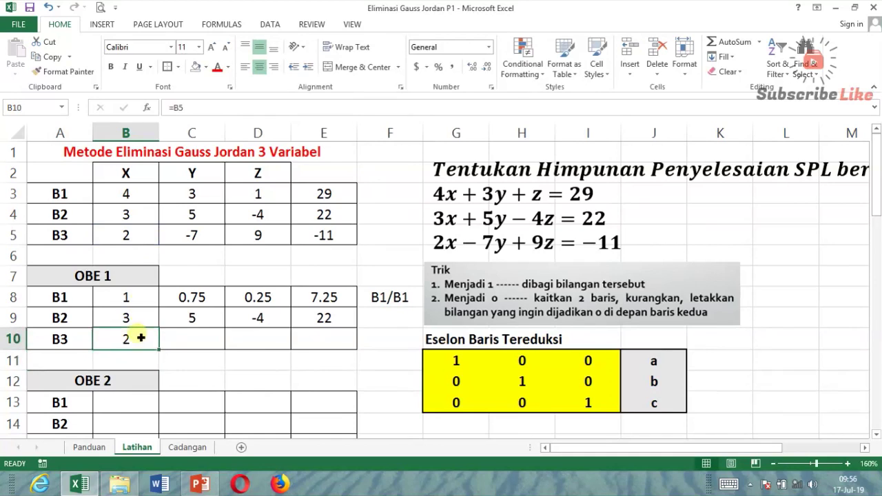
pyautogui.moveTo(159, 351); pyautogui.dragTo(381, 348)
# Shade the first pivot of the target matrix, cell G11, gray to mark it as done.
pyautogui.click(388, 318)
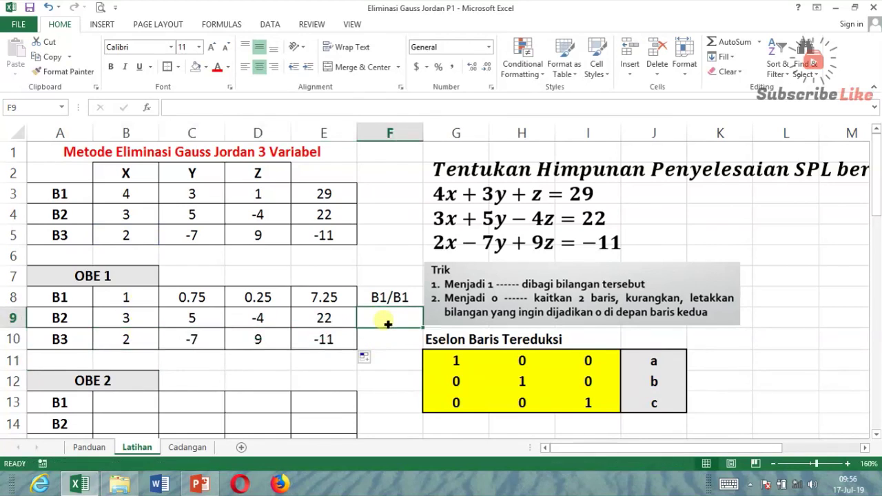
pyautogui.click(445, 365)
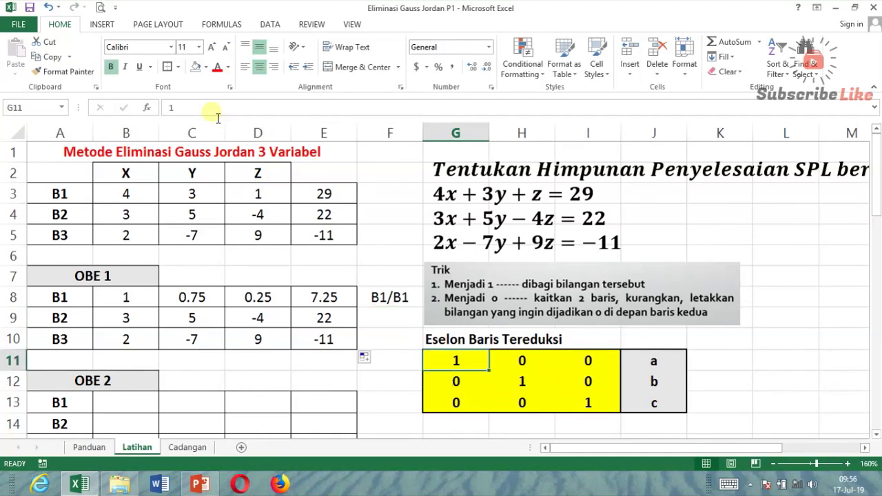
pyautogui.click(206, 67)
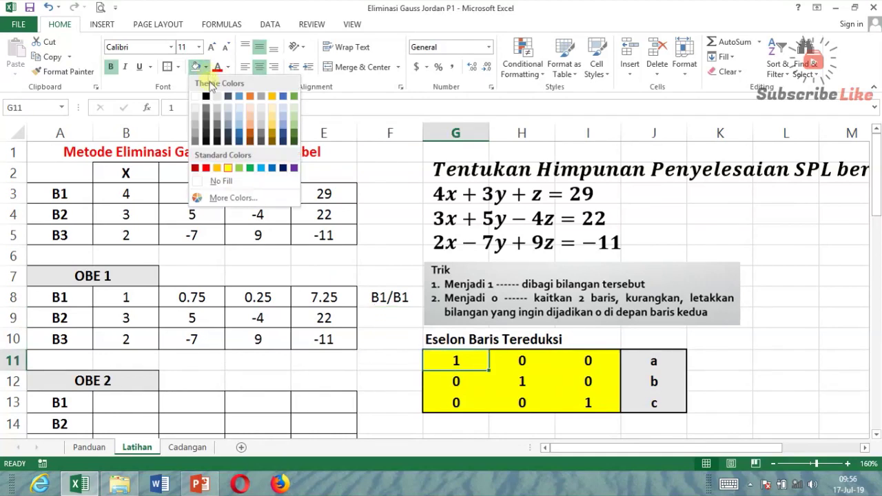
pyautogui.click(218, 118)
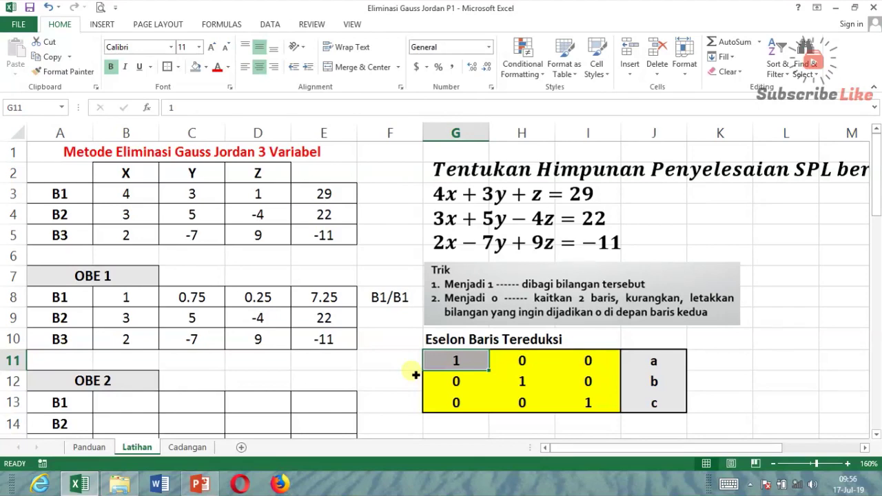
pyautogui.click(396, 370)
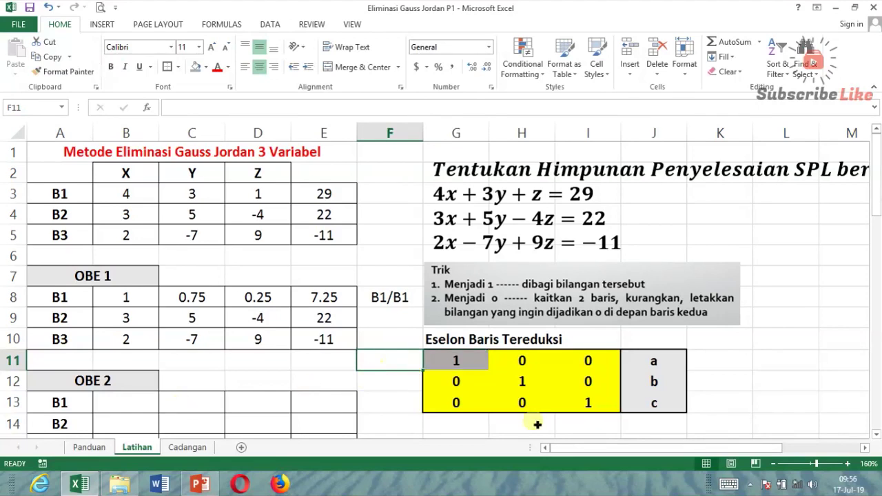
# Shade the matching OBE 1 pivot in cell B8 light gray.
pyautogui.click(875, 435)
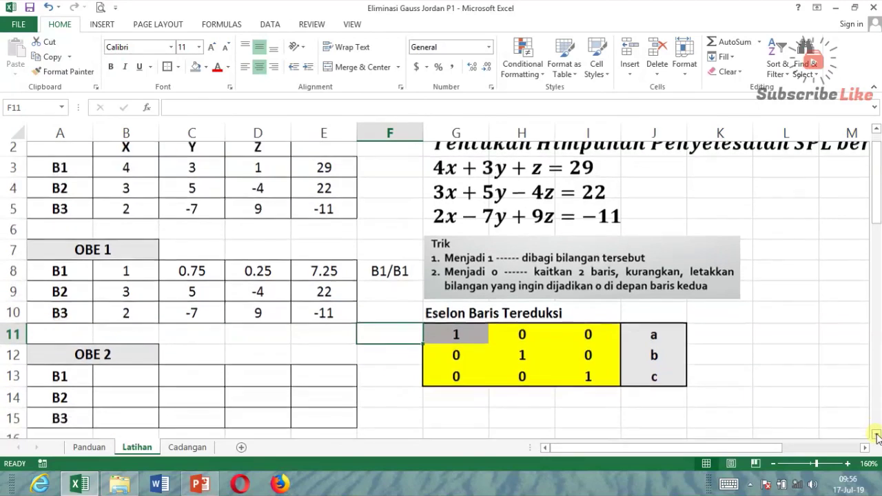
pyautogui.click(876, 436)
pyautogui.click(876, 436)
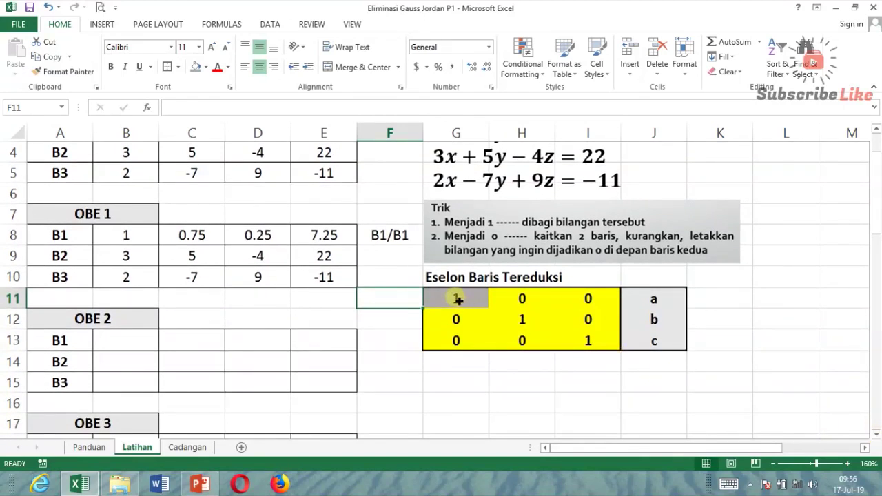
pyautogui.click(128, 243)
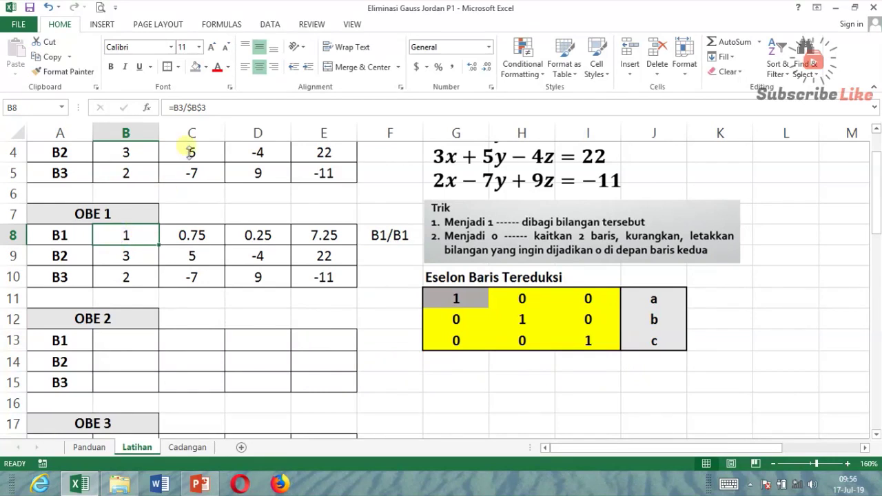
pyautogui.click(206, 69)
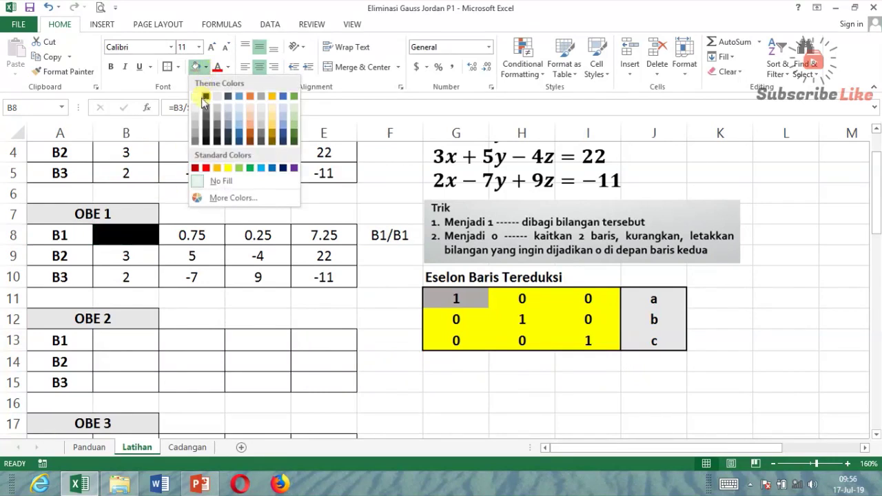
pyautogui.click(202, 116)
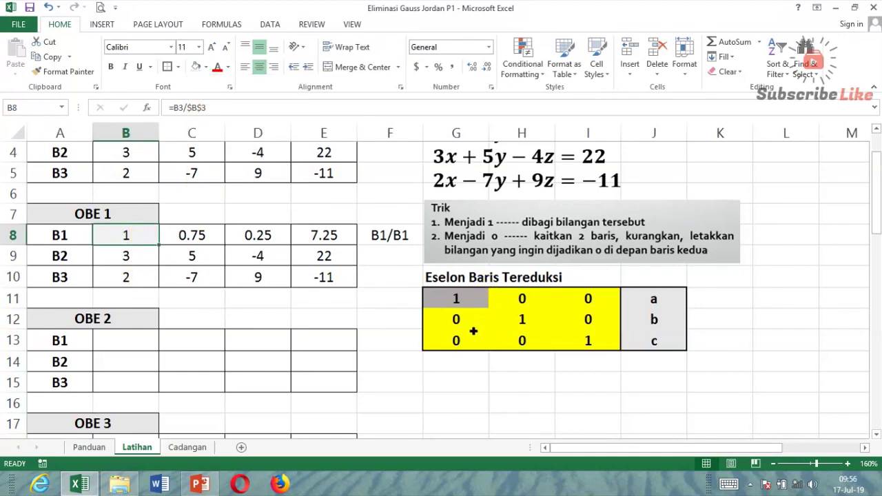
# Enter the operation label B1/B1 in cell F14 beside row B2 of OBE 2.
pyautogui.click(468, 323)
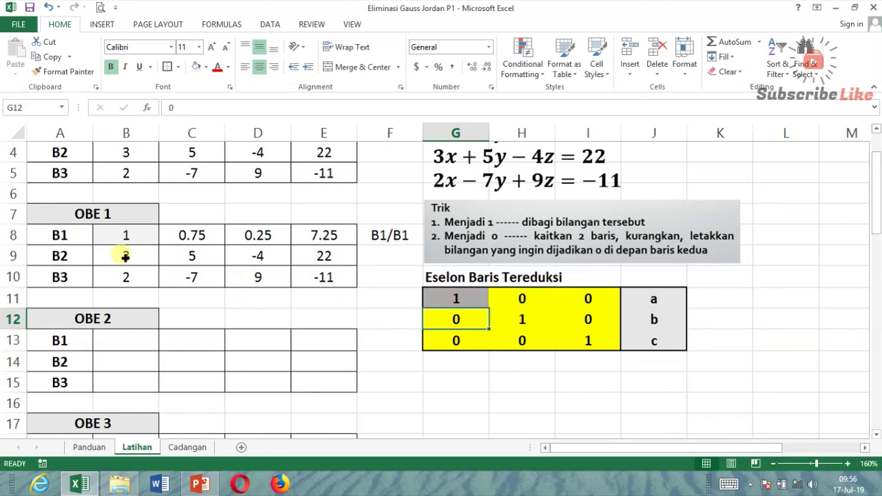
pyautogui.click(122, 364)
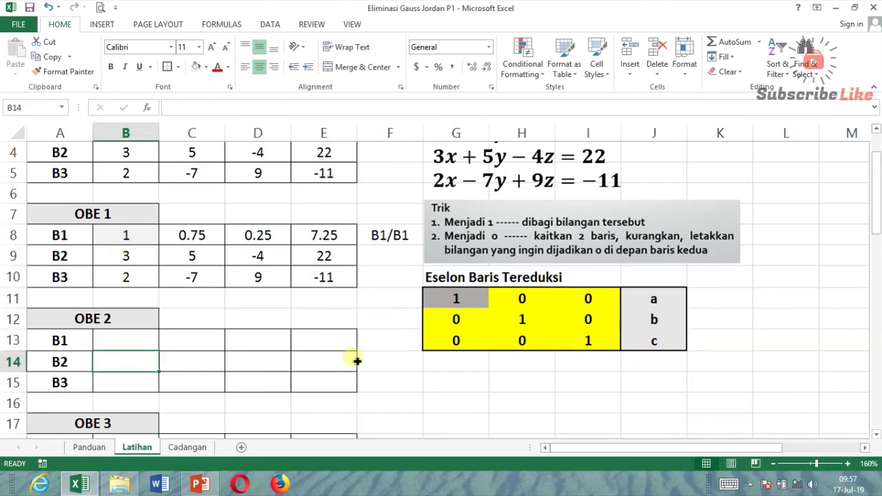
pyautogui.click(384, 365)
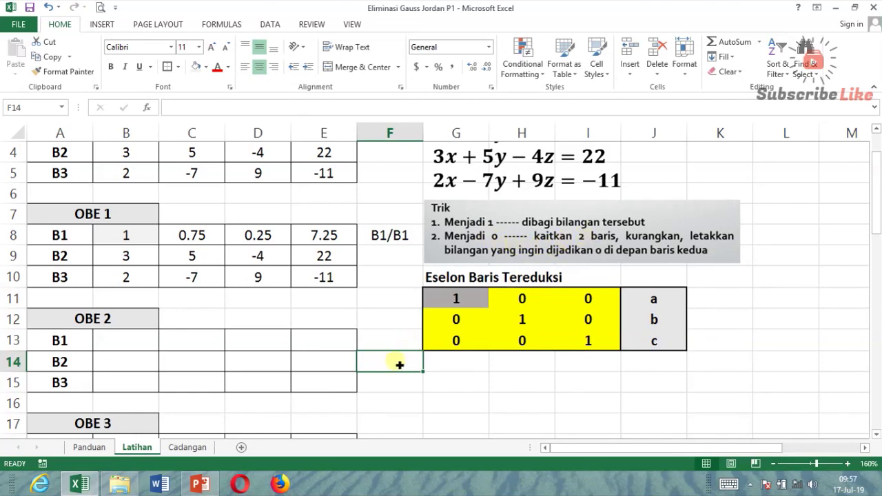
pyautogui.write('B1/B1')
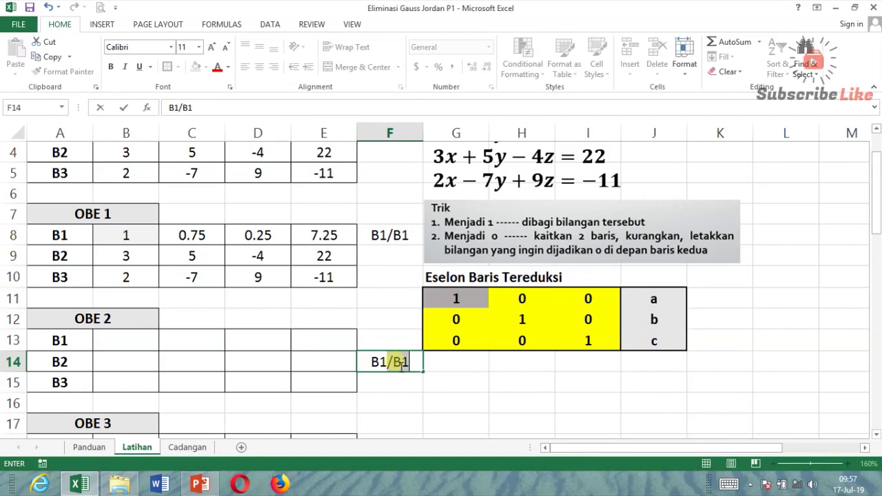
pyautogui.moveTo(408, 362); pyautogui.dragTo(390, 362)
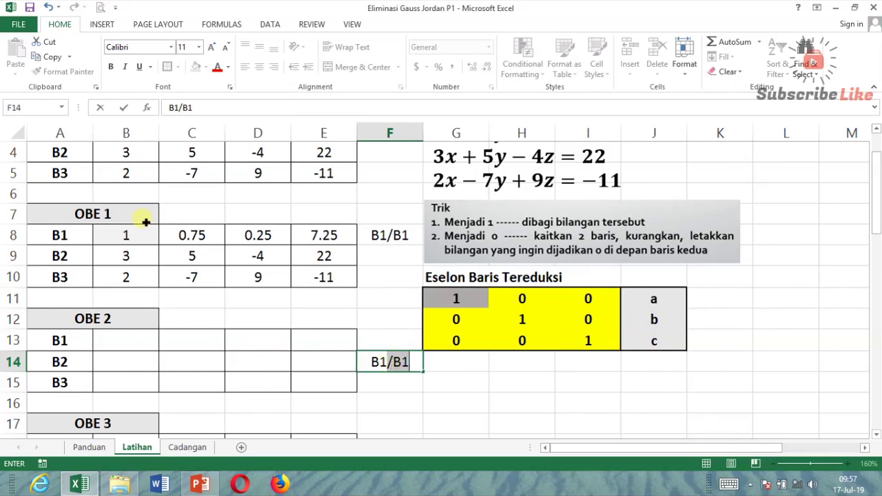
pyautogui.click(121, 367)
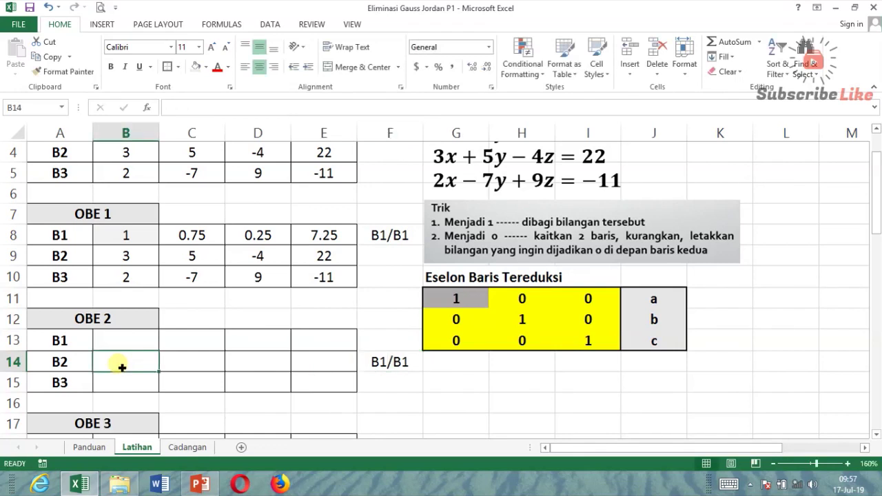
# Replace the operation label in cell F14, beside row B2 of OBE 2, with B2-3*B1.
pyautogui.click(136, 259)
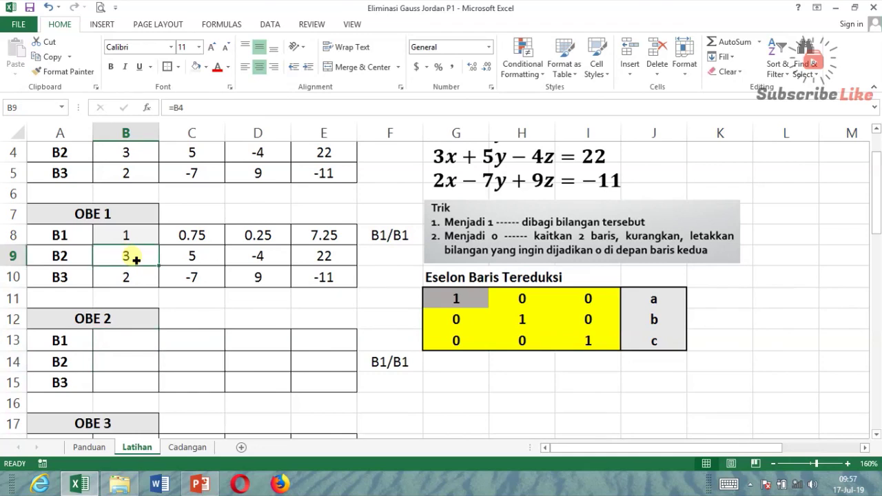
pyautogui.doubleClick(399, 367)
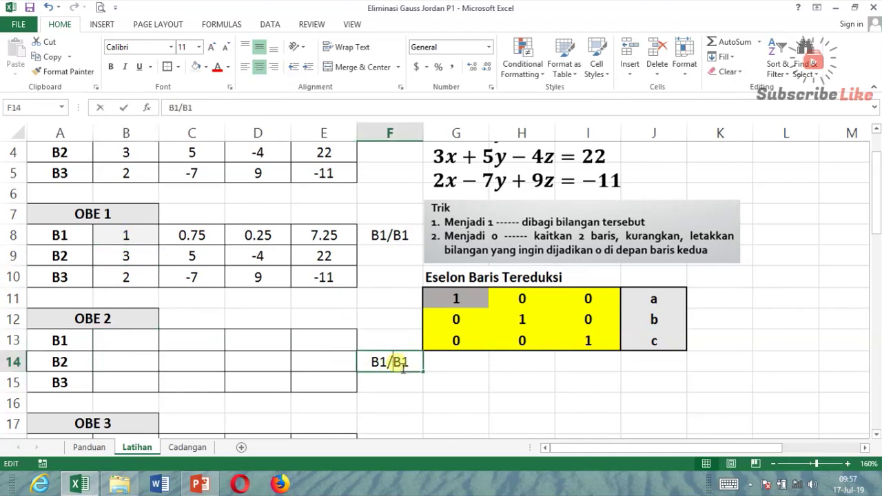
pyautogui.press('BackSpace')
pyautogui.press('BackSpace')
pyautogui.press('BackSpace')
pyautogui.press('BackSpace')
pyautogui.press('Delete')
pyautogui.write('B1')
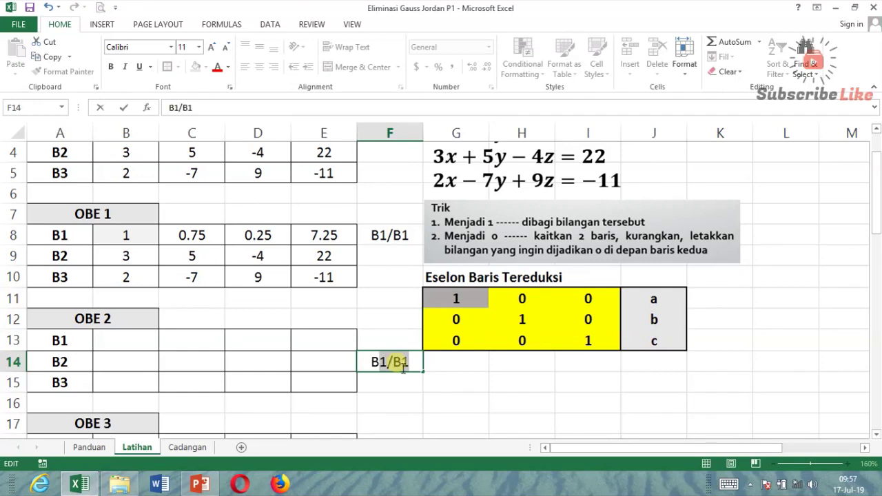
pyautogui.press('BackSpace')
pyautogui.press('BackSpace')
pyautogui.write('2-')
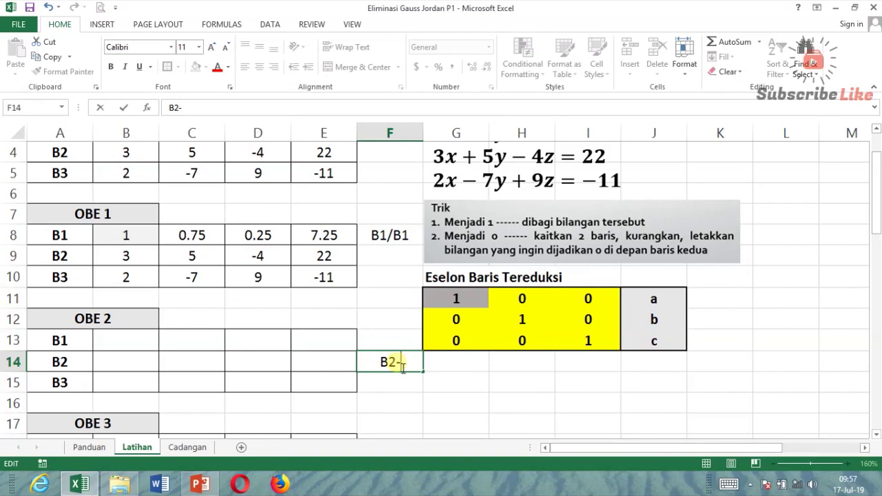
pyautogui.write('3*B1')
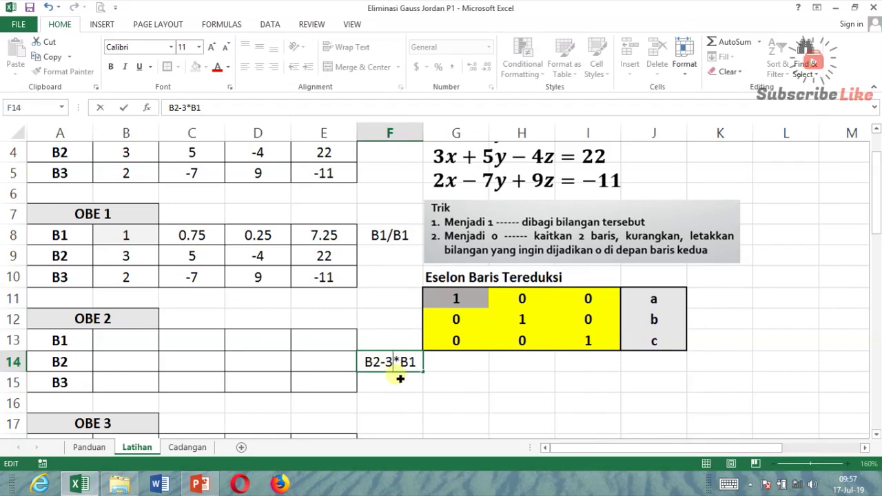
# Swap the multiplier 3 in the F14 label for B2 so the operation reads B2-B2*B1.
pyautogui.press('BackSpace')
pyautogui.write('B2')
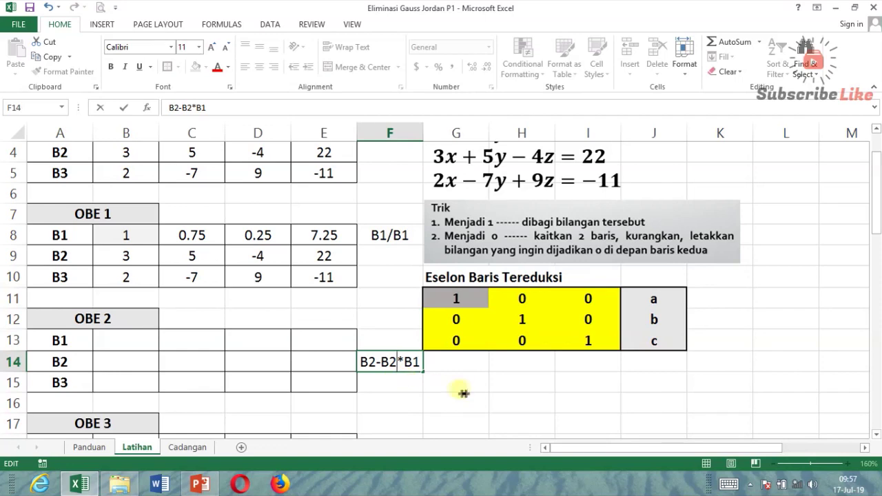
pyautogui.click(436, 372)
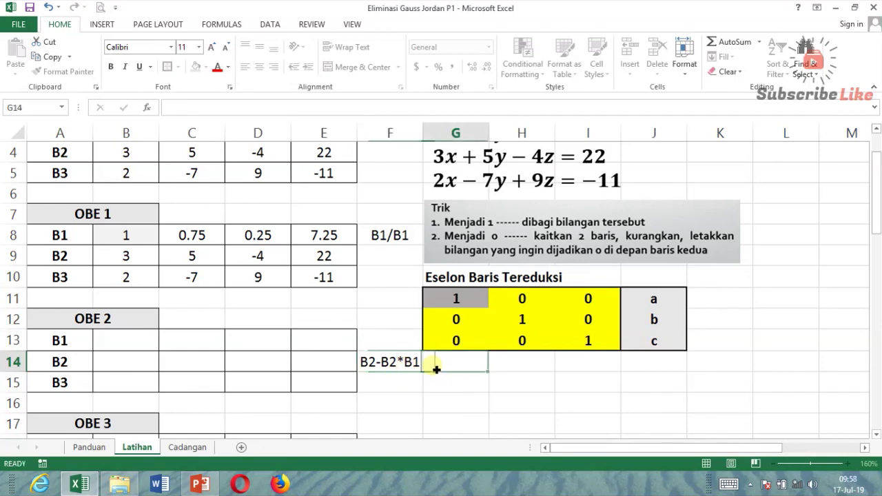
# Calculate row B2 of OBE 2 by entering =B9-$B$9*B8 in cell B14 and filling it across to E14.
pyautogui.press('Left')
pyautogui.press('Left')
pyautogui.press('Left')
pyautogui.press('Left')
pyautogui.press('Left')
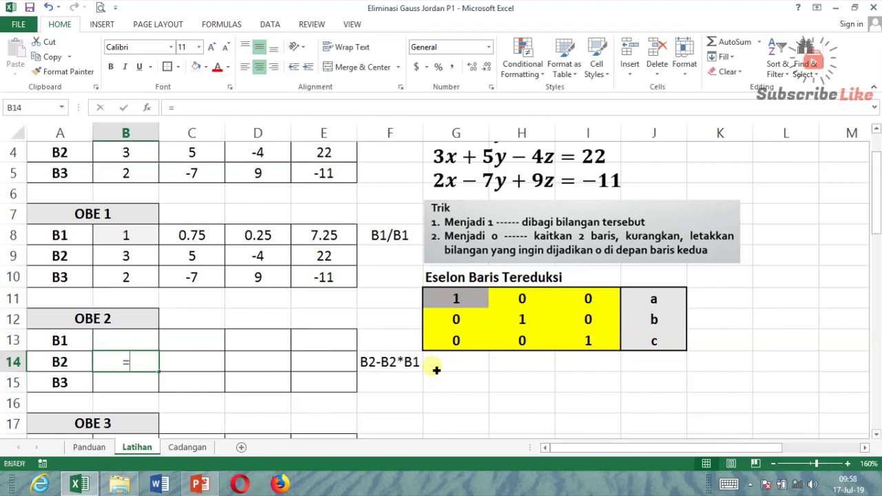
pyautogui.write('=')
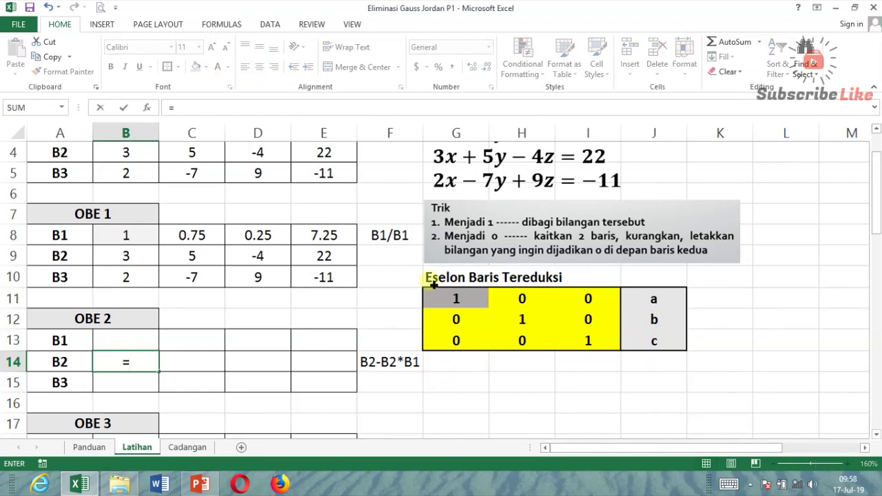
pyautogui.click(146, 259)
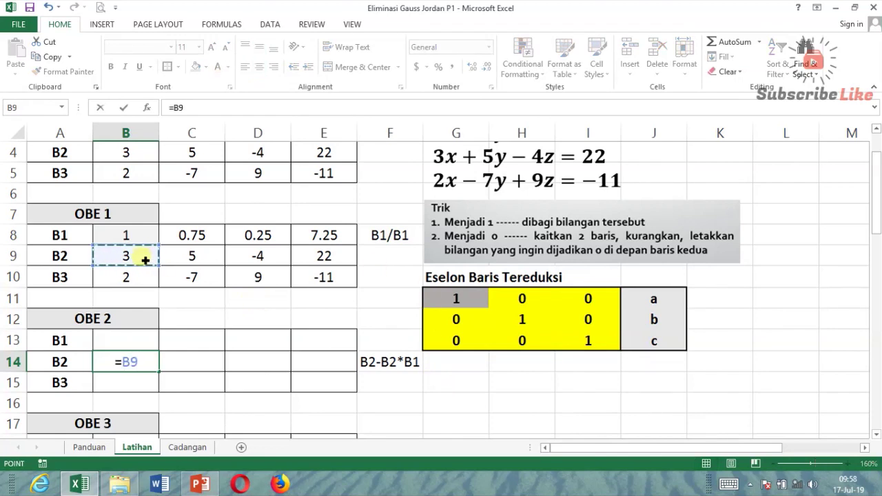
pyautogui.write('-')
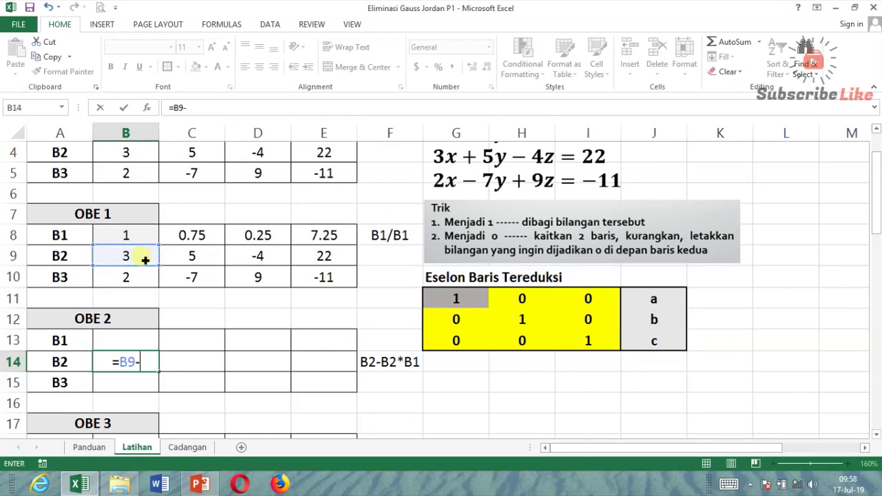
pyautogui.click(143, 261)
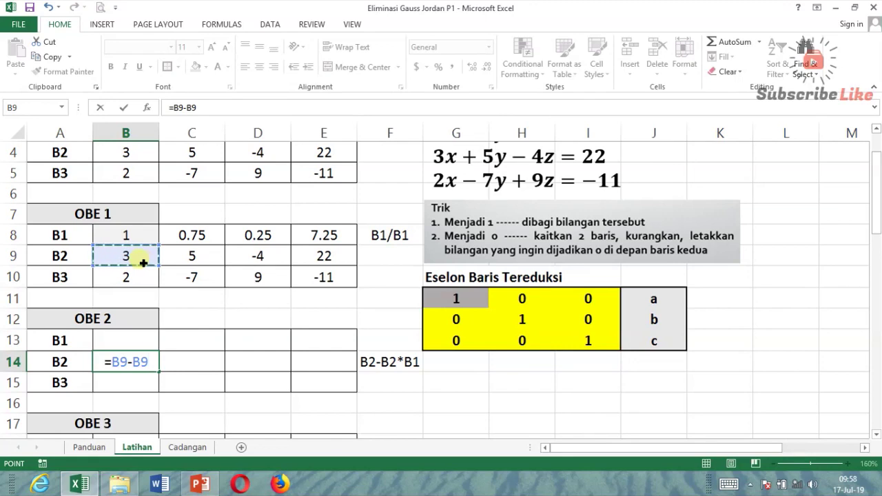
pyautogui.press('F4')
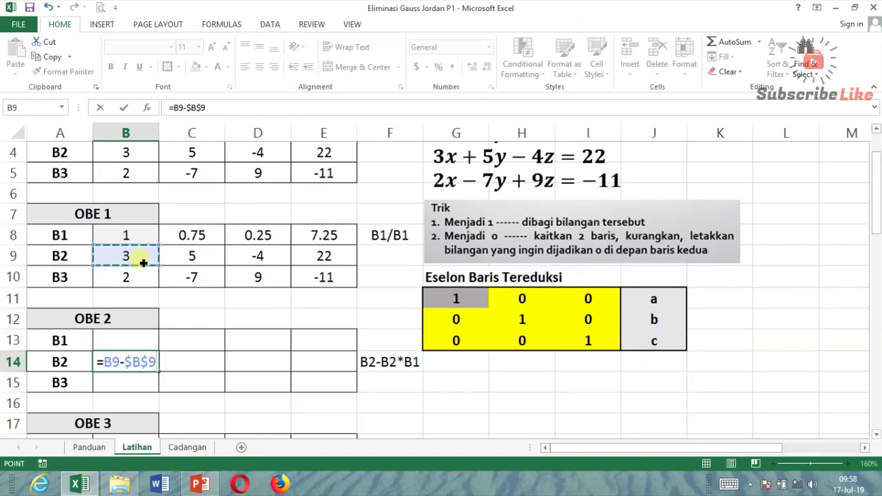
pyautogui.write('*')
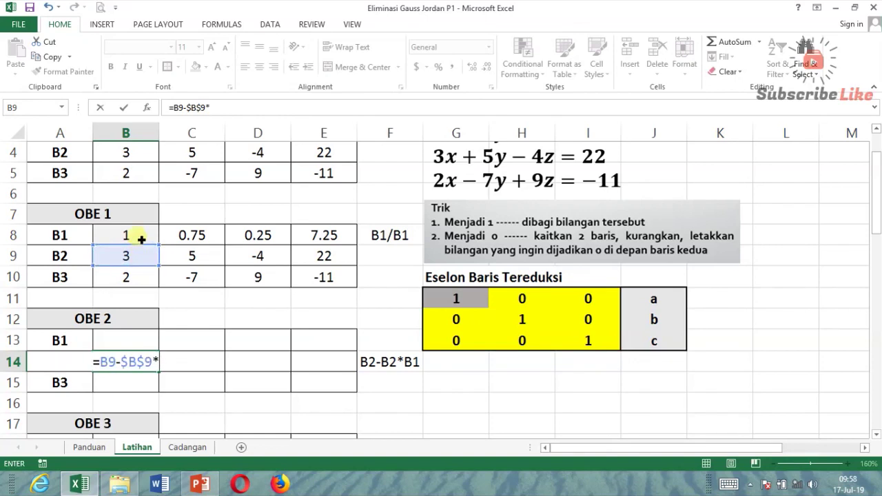
pyautogui.click(141, 238)
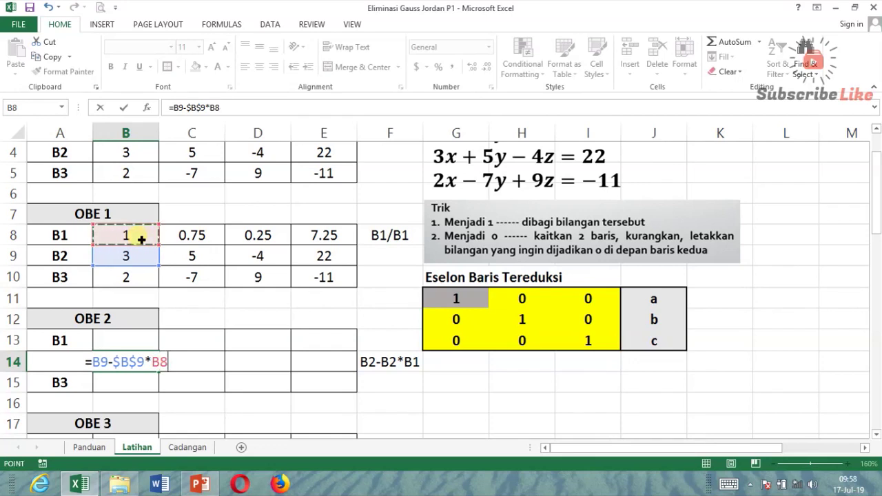
pyautogui.press('Return')
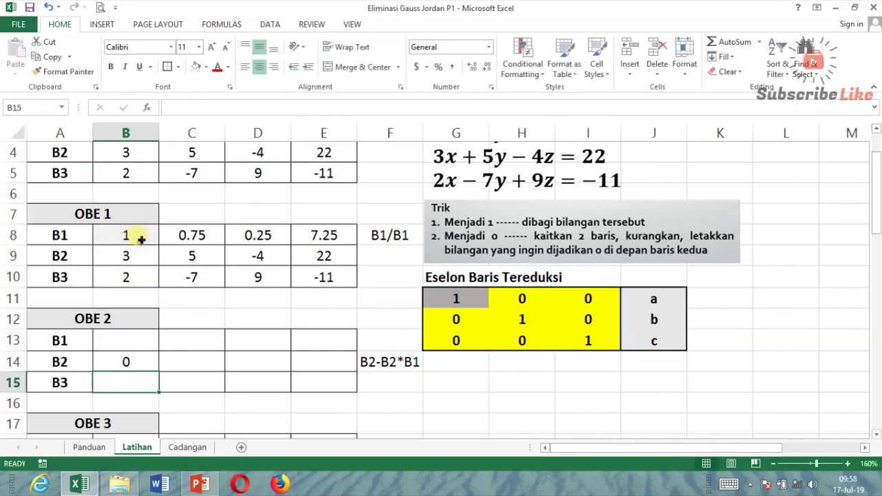
pyautogui.click(142, 363)
pyautogui.moveTo(164, 374); pyautogui.dragTo(342, 385)
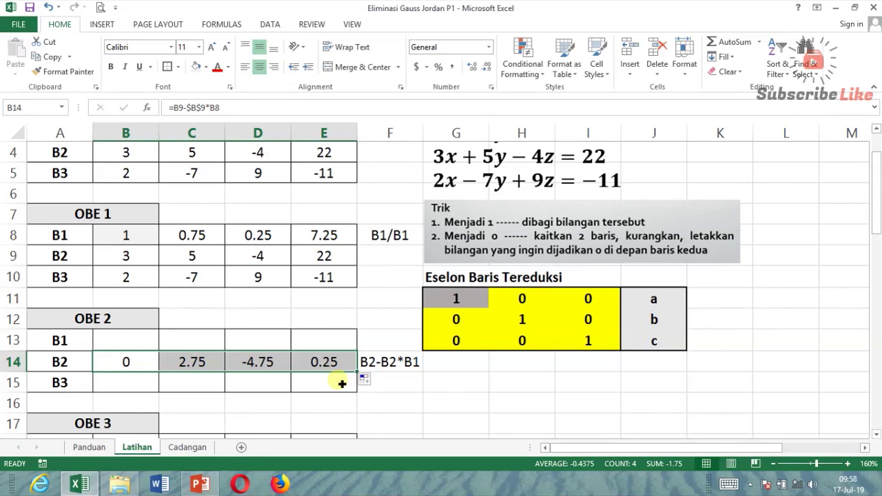
# Carry row B1 into OBE 2 by entering =B8 in cell B13 and filling it across to E13.
pyautogui.click(137, 340)
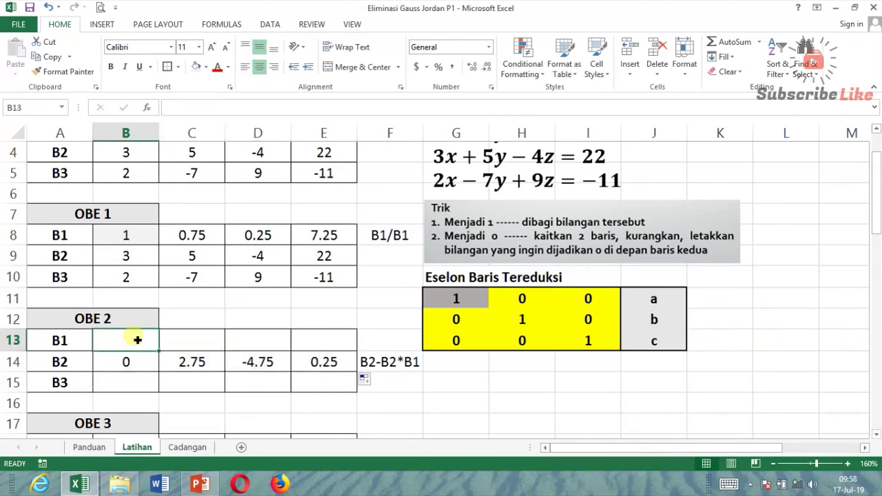
pyautogui.write('=')
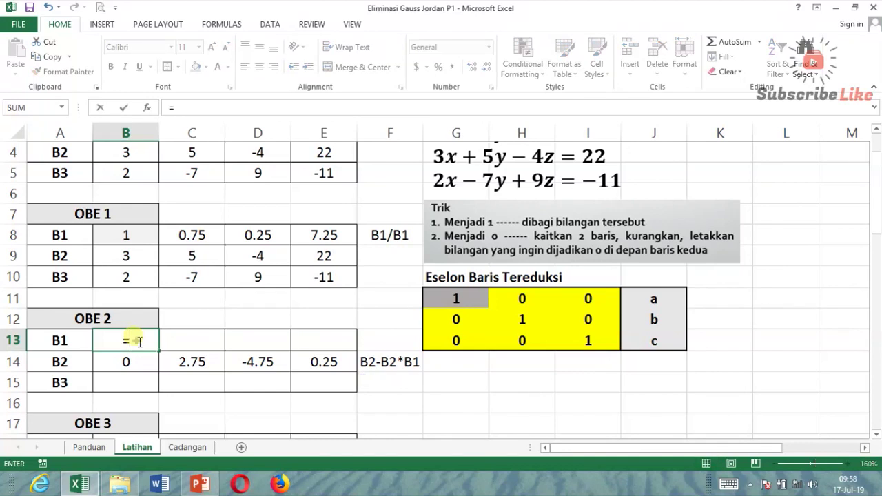
pyautogui.click(139, 237)
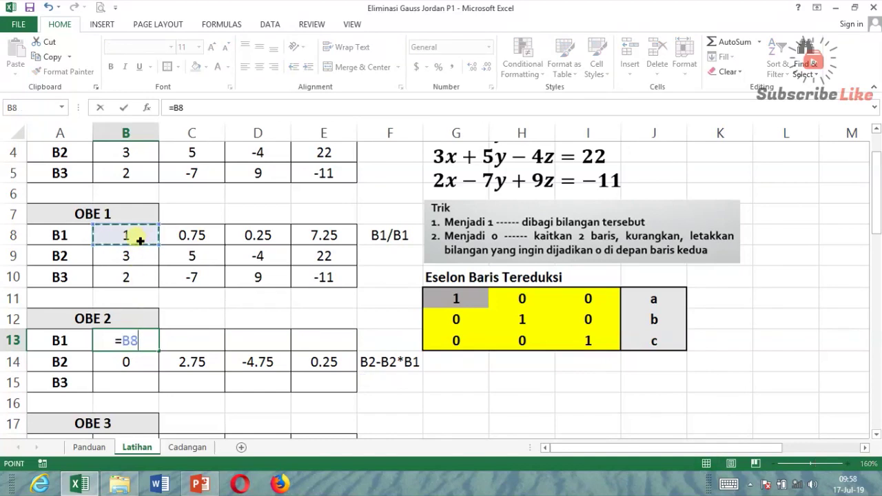
pyautogui.press('Return')
pyautogui.click(142, 343)
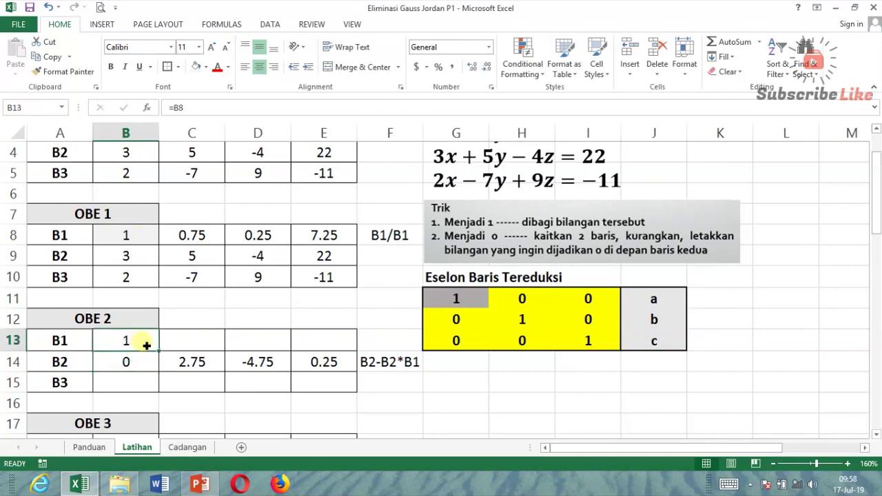
pyautogui.moveTo(159, 351); pyautogui.dragTo(362, 355)
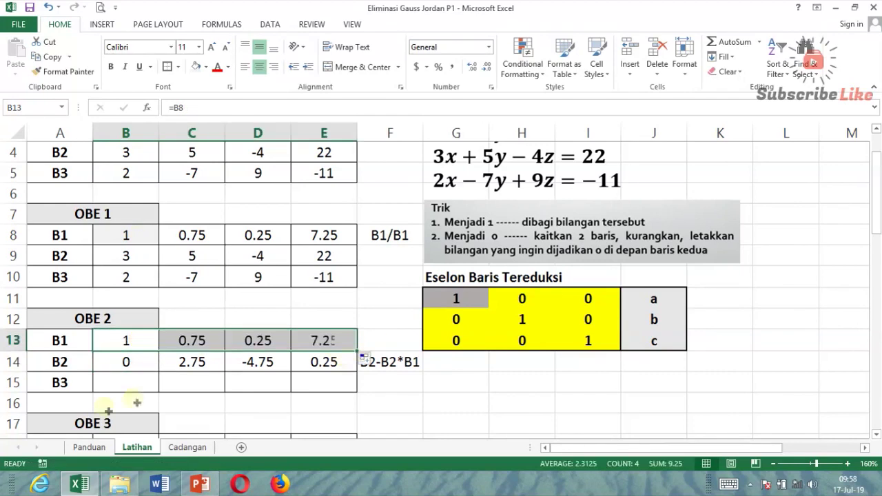
# Carry row B3 into OBE 2 by entering =B10 in cell B15 and filling it across to E15.
pyautogui.click(124, 387)
pyautogui.write('=')
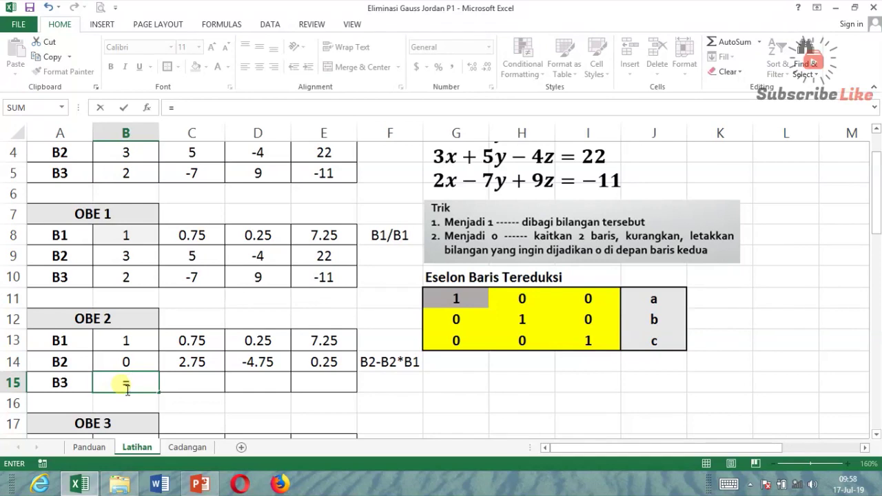
pyautogui.click(129, 277)
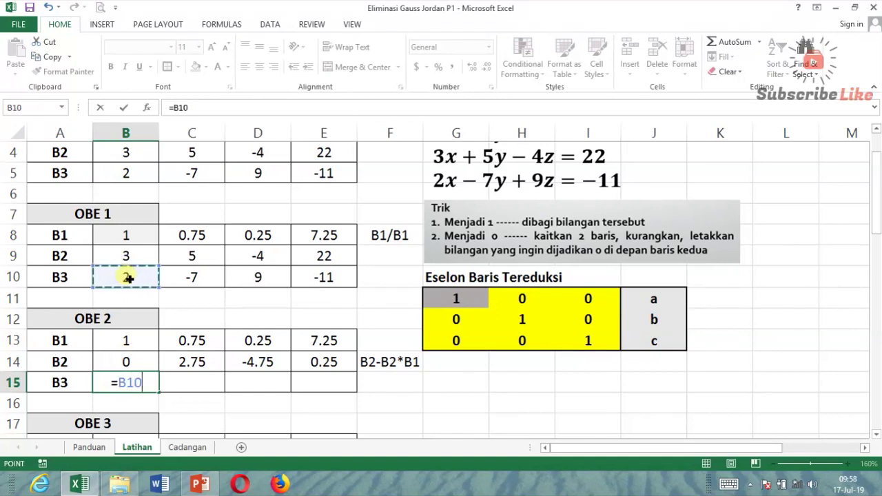
pyautogui.press('Return')
pyautogui.click(154, 388)
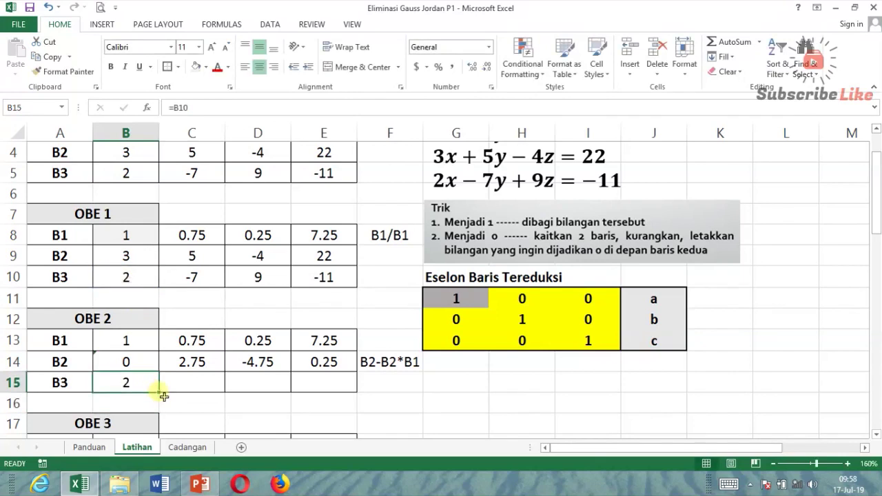
pyautogui.moveTo(159, 393); pyautogui.dragTo(339, 397)
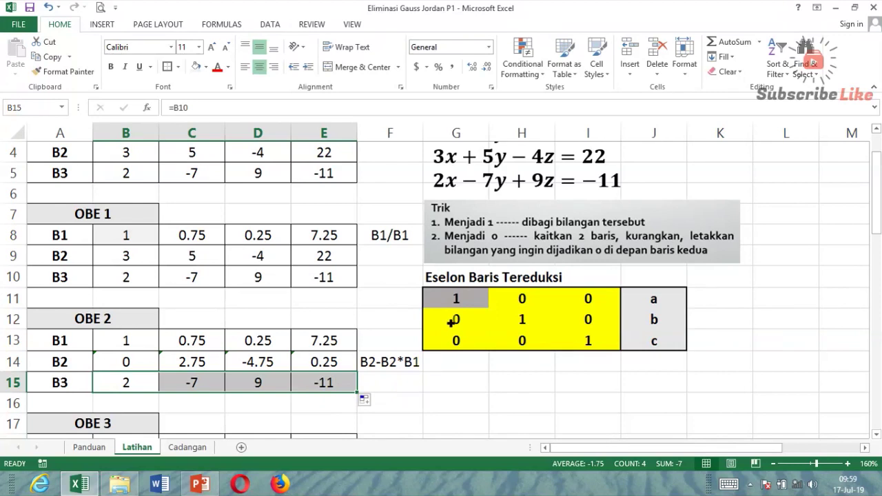
# Shade the zero below the first pivot of the target matrix, cell G12, gray to mark it as done.
pyautogui.click(452, 321)
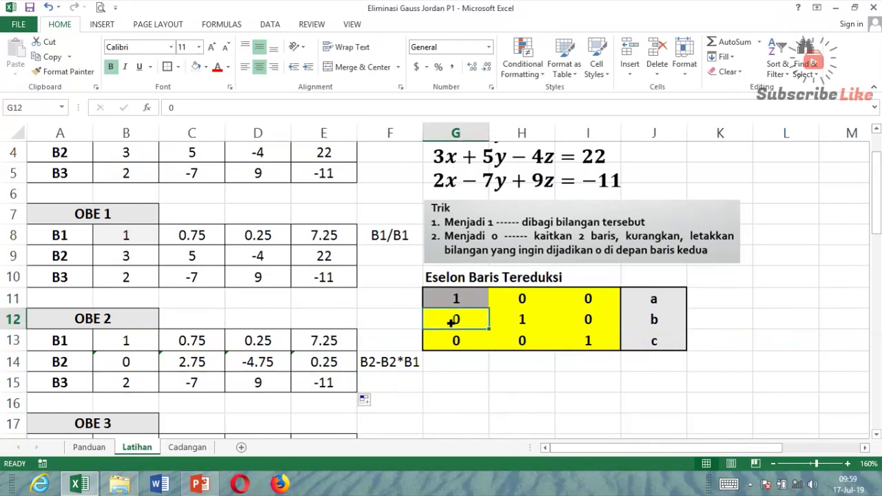
pyautogui.click(205, 68)
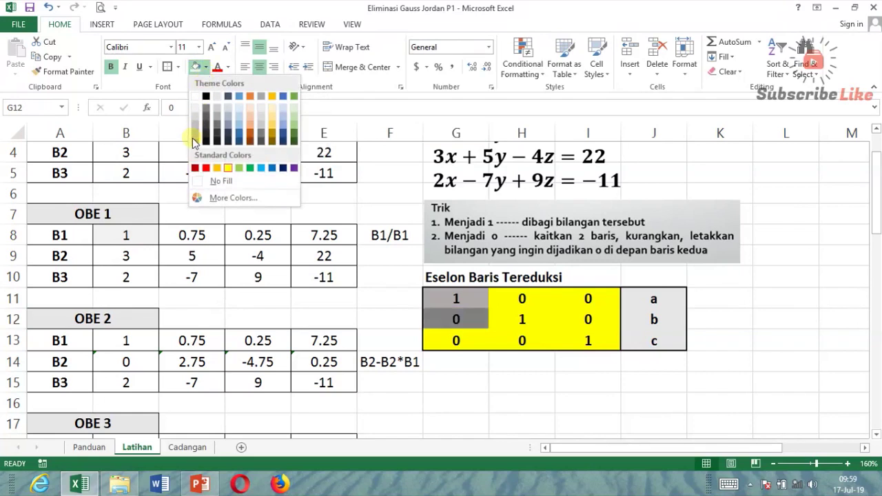
pyautogui.click(195, 133)
# Shade the matching OBE 2 zero in cell B14 light gray.
pyautogui.click(138, 366)
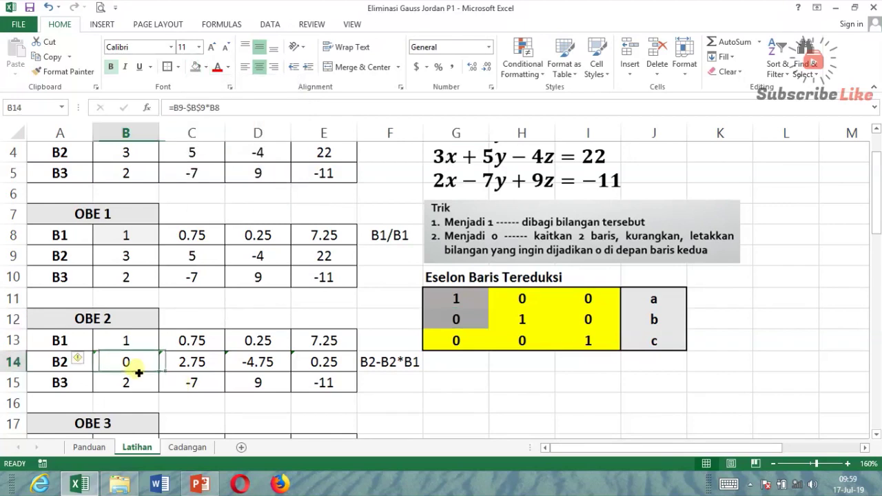
pyautogui.click(205, 67)
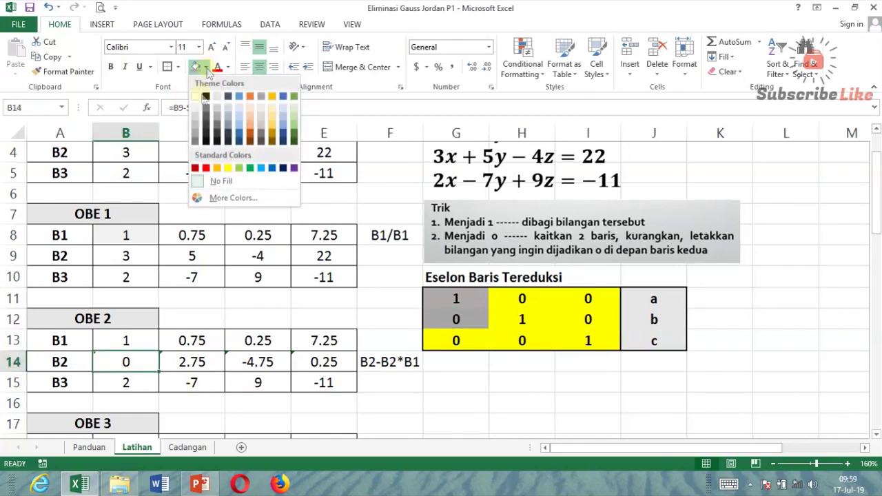
pyautogui.click(197, 113)
pyautogui.click(385, 384)
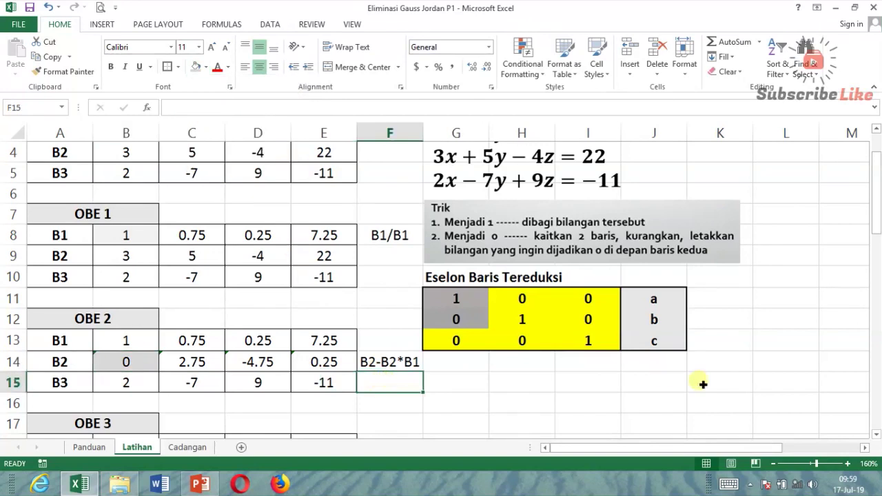
# Note the row operation B3-B3*B1 in cell F20, beside row B3 of OBE 3.
pyautogui.click(876, 434)
pyautogui.click(876, 435)
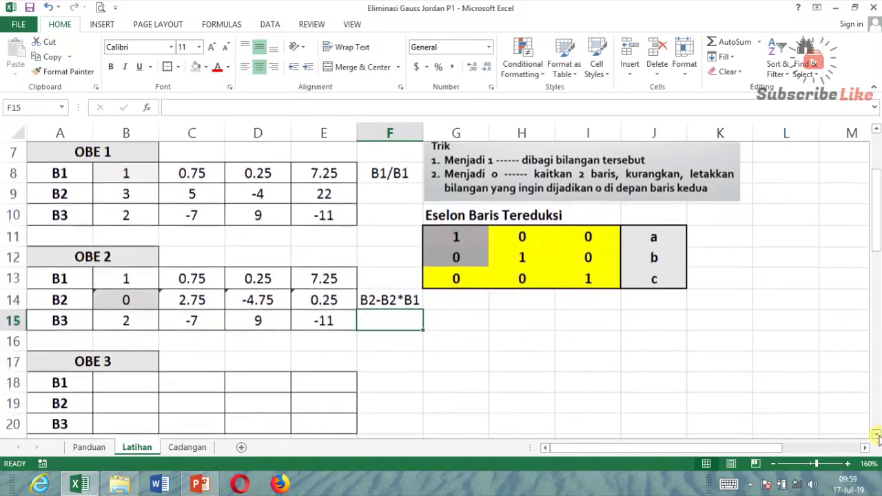
pyautogui.click(876, 435)
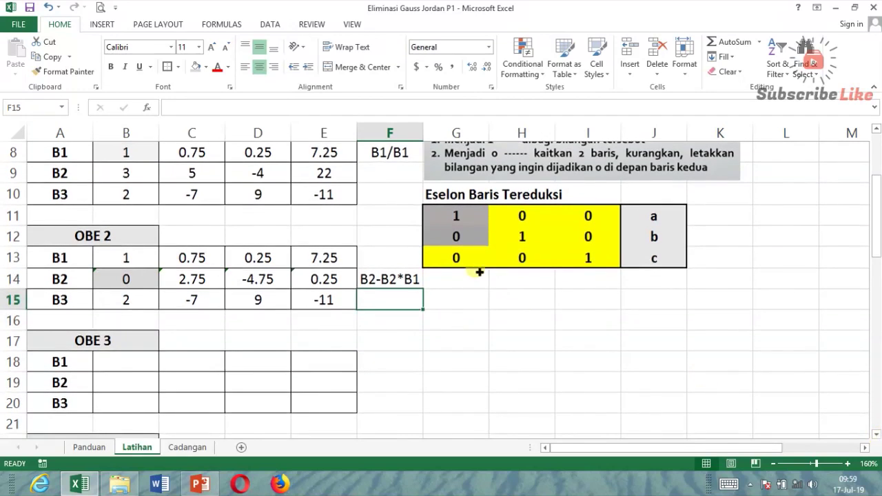
pyautogui.click(458, 261)
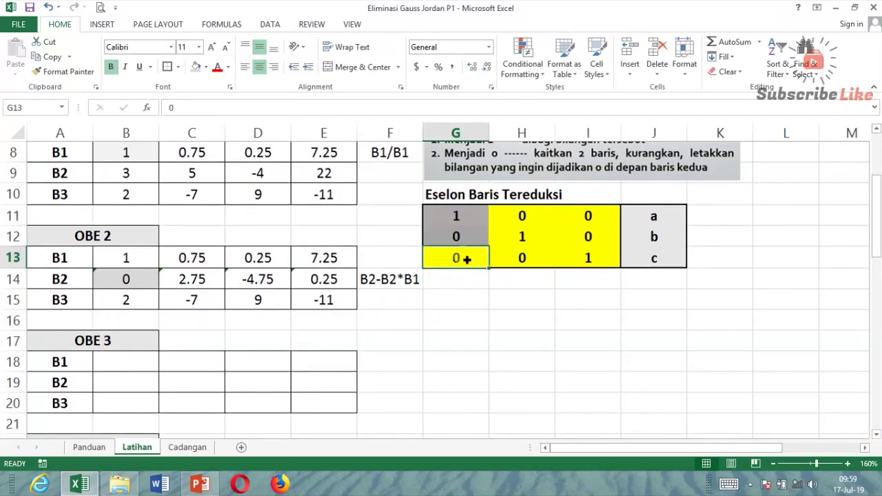
pyautogui.click(121, 410)
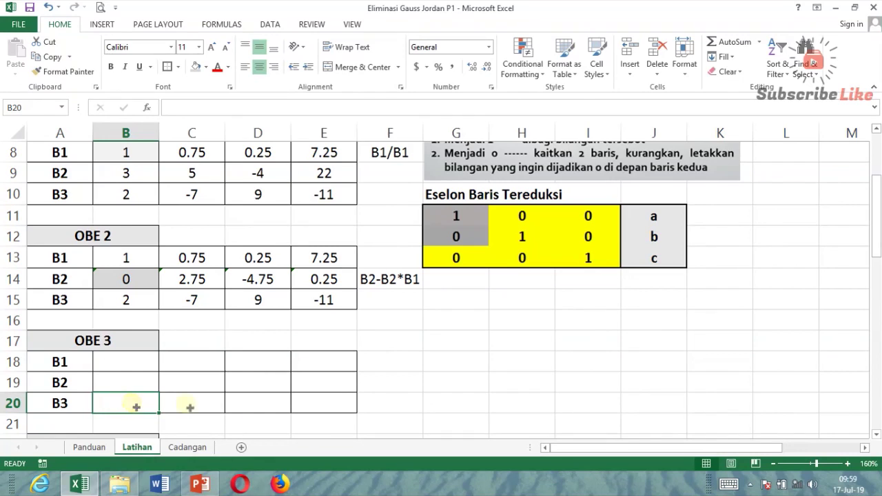
pyautogui.click(387, 406)
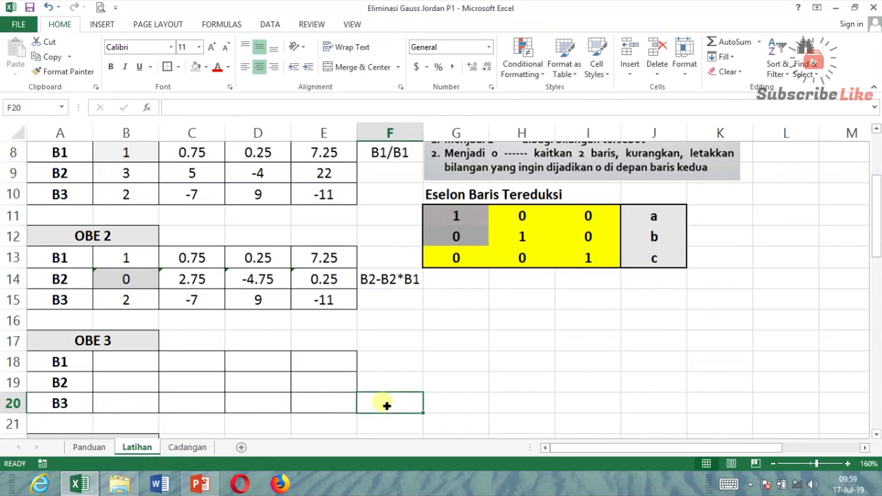
pyautogui.write('B')
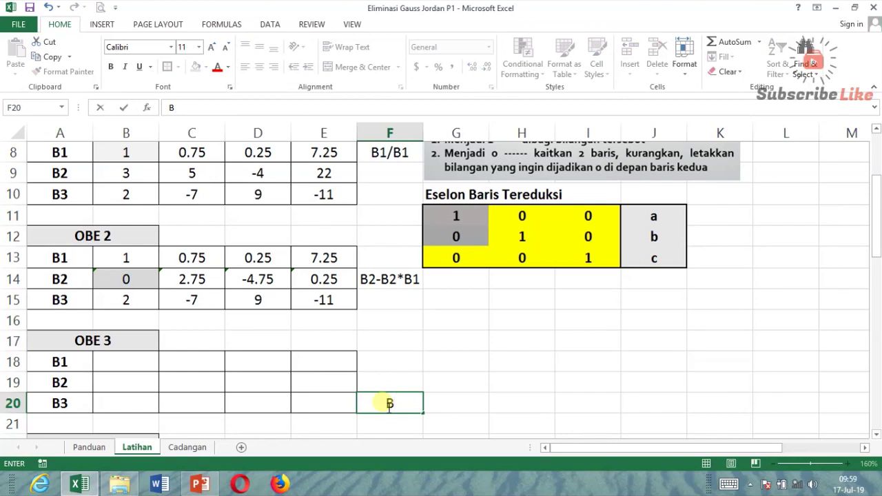
pyautogui.write('3-B3*')
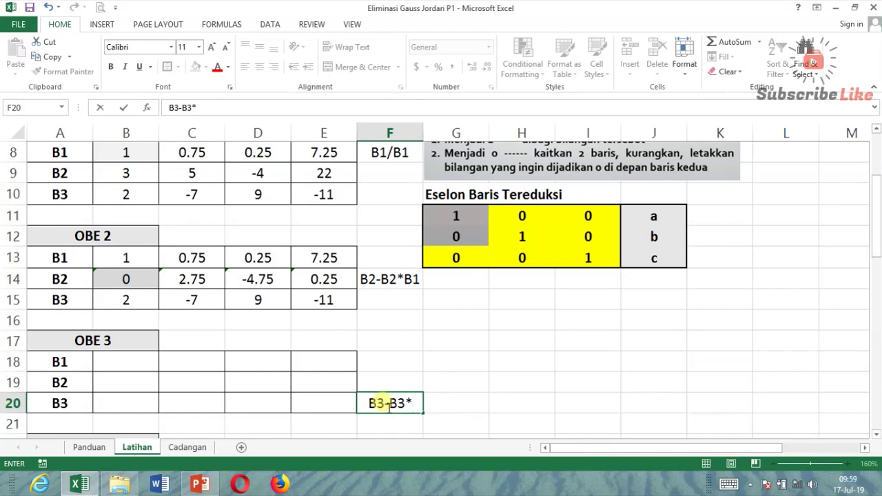
pyautogui.write('b')
pyautogui.press('BackSpace')
pyautogui.write('B1')
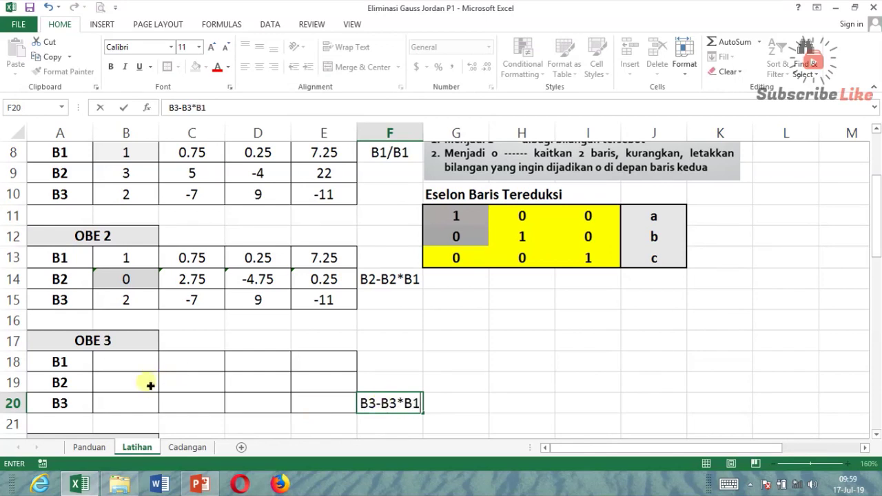
# Calculate row B3 of OBE 3 by entering =B15-$B$15*B13 in cell B20 and filling it across to E20.
pyautogui.click(146, 408)
pyautogui.write('=')
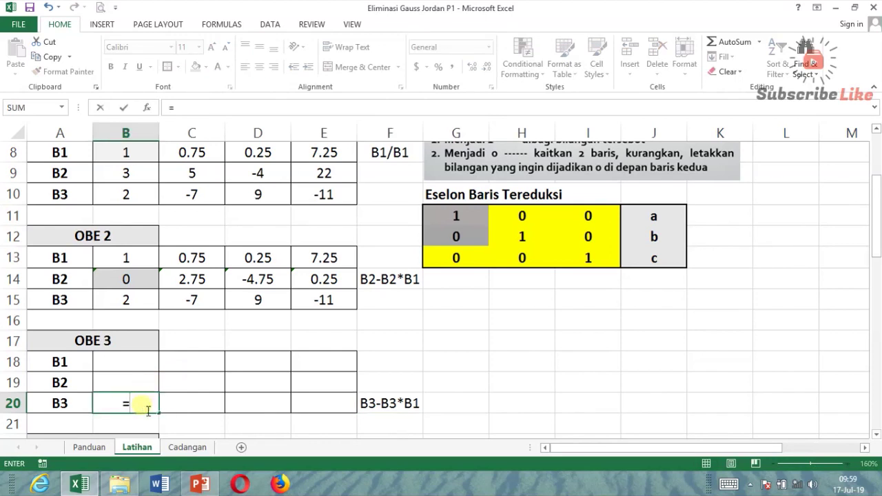
pyautogui.click(143, 303)
pyautogui.write('-')
pyautogui.click(144, 305)
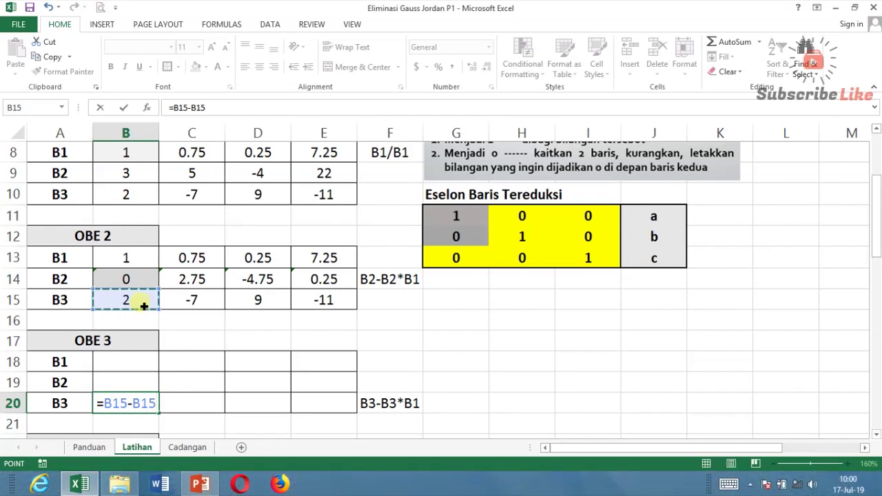
pyautogui.press('F4')
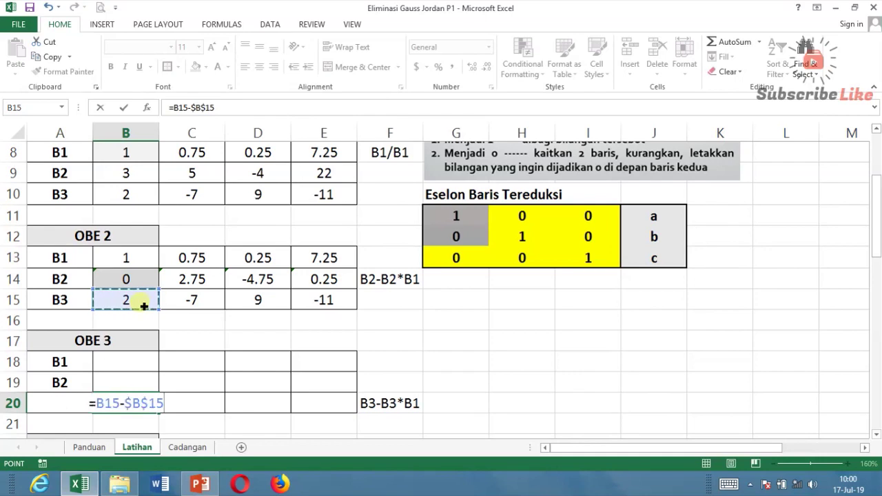
pyautogui.write('*')
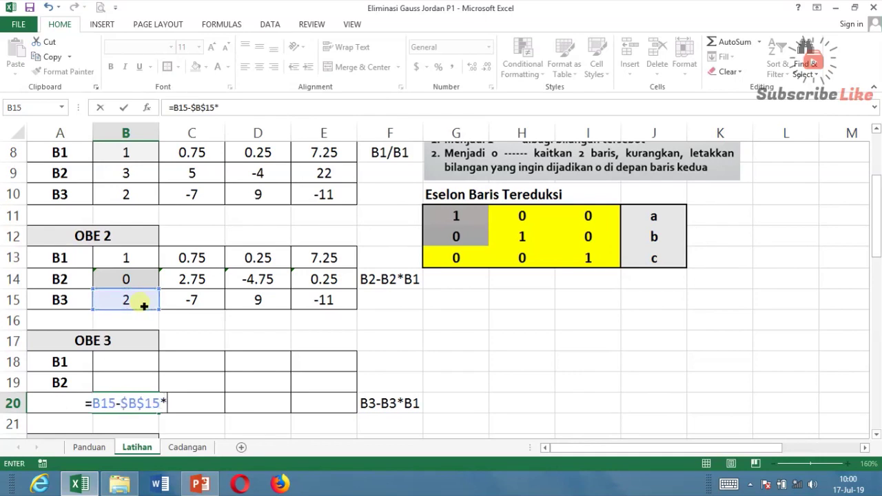
pyautogui.click(135, 262)
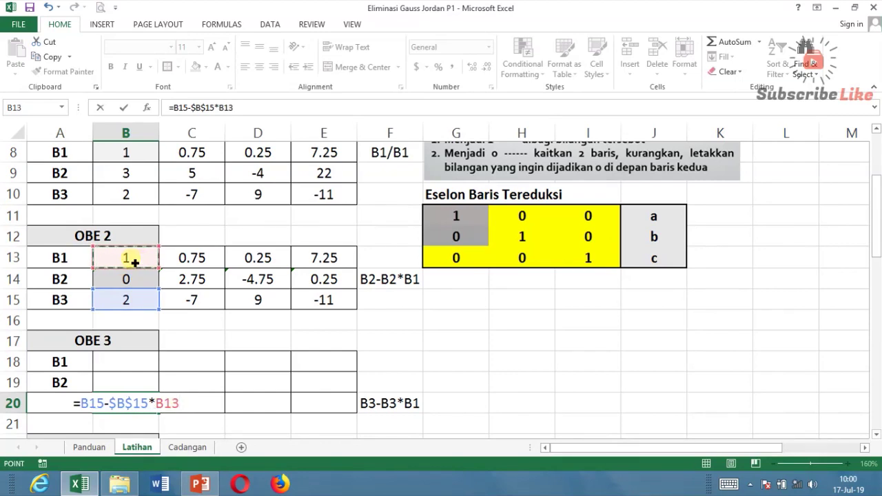
pyautogui.press('Return')
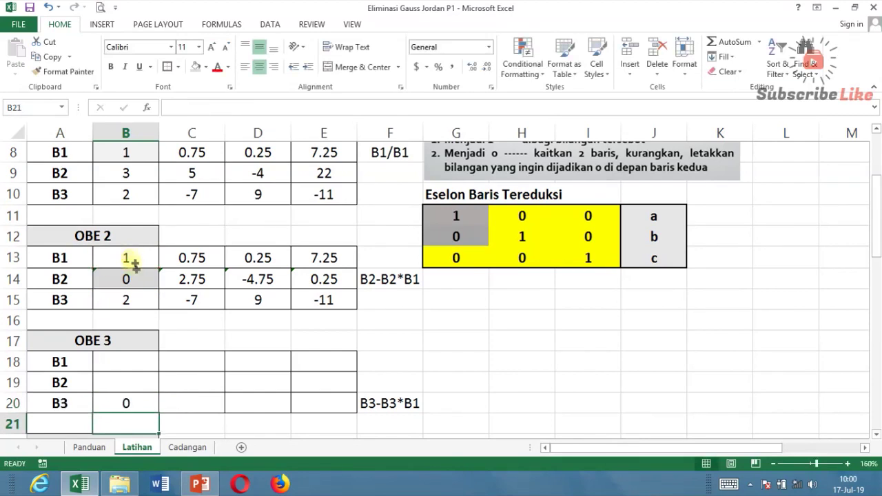
pyautogui.click(144, 406)
pyautogui.moveTo(159, 414)
pyautogui.mouseDown()
pyautogui.moveTo(321, 409)
pyautogui.moveTo(335, 421)
pyautogui.mouseUp()
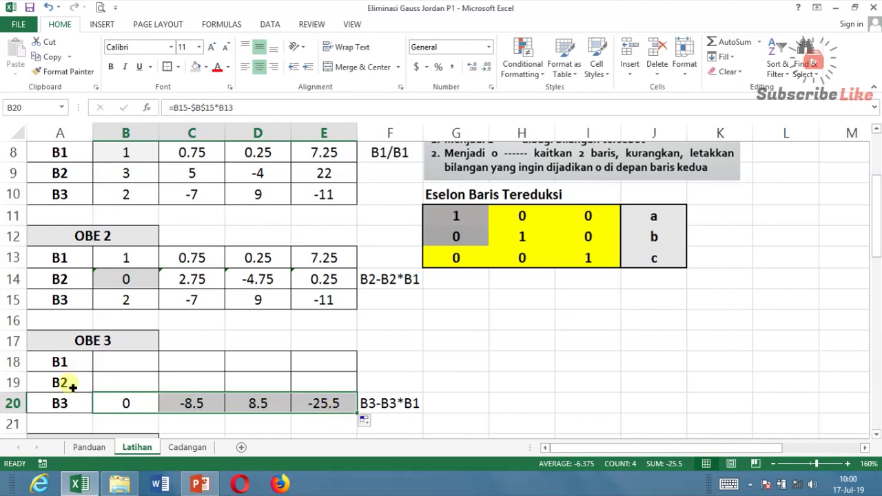
# Carry row B1 into OBE 3 by entering =B13 in cell B18 and filling it across to E18.
pyautogui.click(137, 363)
pyautogui.write('=')
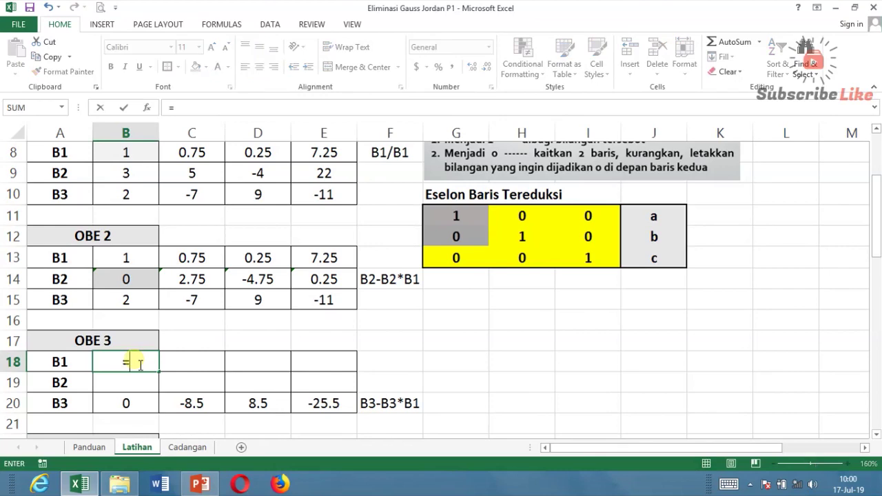
pyautogui.click(136, 258)
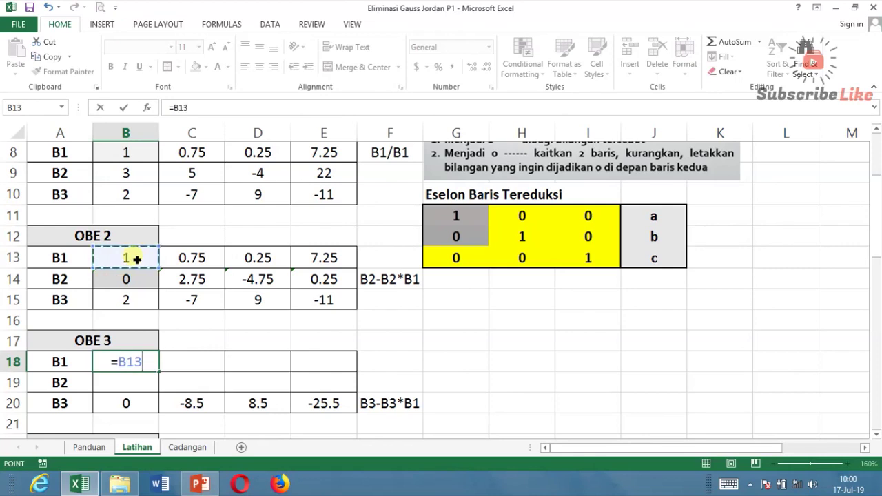
pyautogui.press('Return')
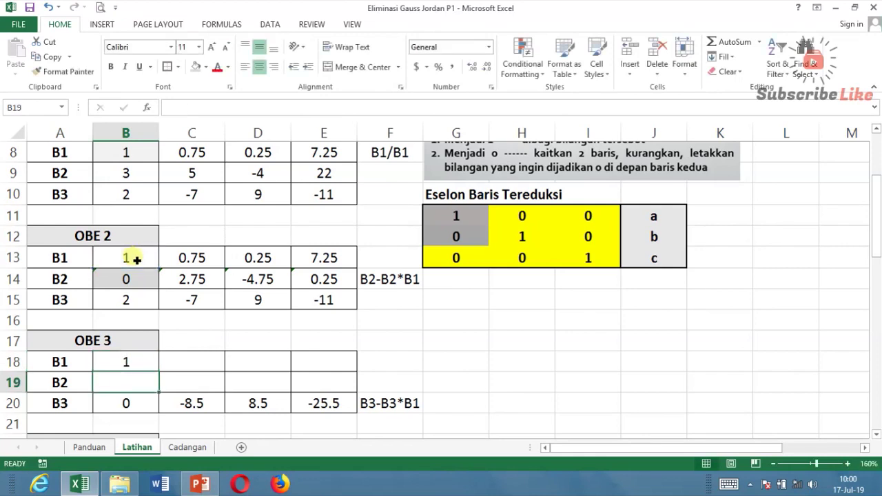
pyautogui.click(127, 361)
pyautogui.moveTo(163, 374); pyautogui.dragTo(356, 378)
# Carry row B2 into OBE 3 by entering =B14 in cell B19 and filling it across to E19.
pyautogui.click(145, 388)
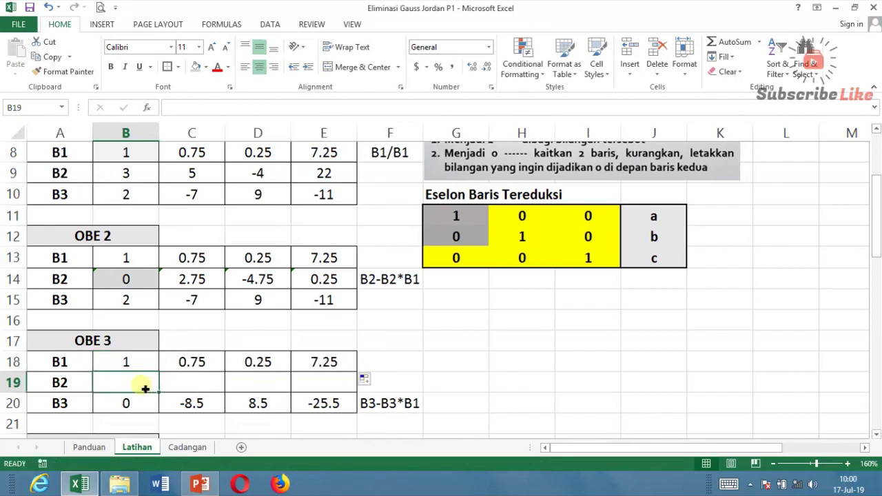
pyautogui.write('=')
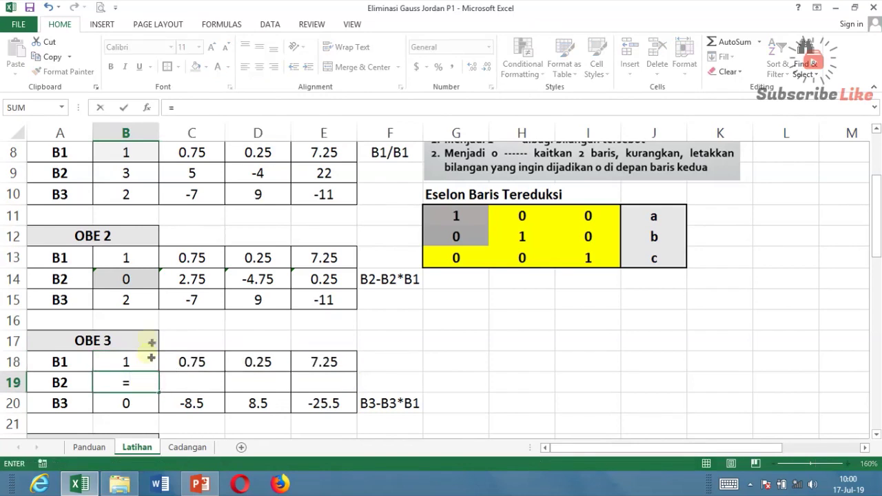
pyautogui.click(149, 284)
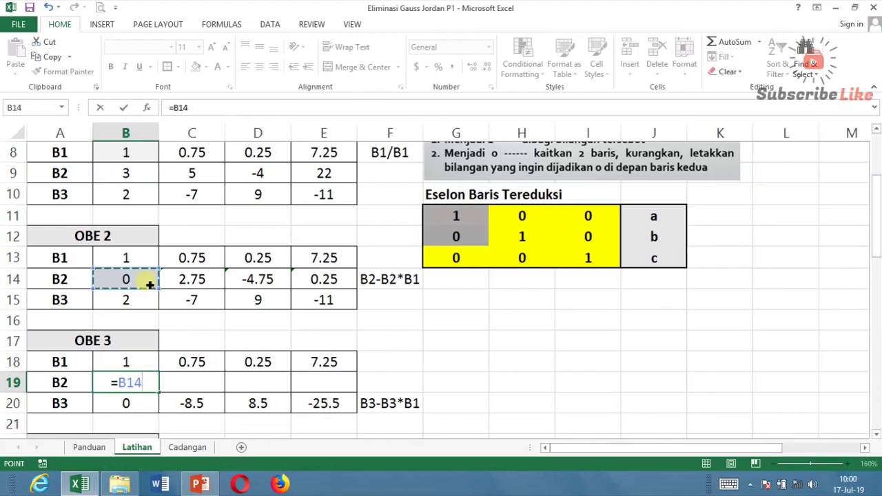
pyautogui.press('Return')
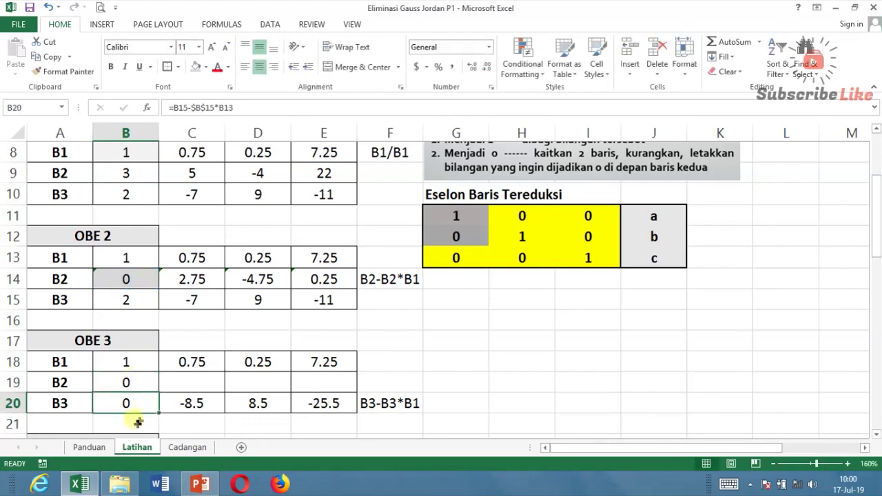
pyautogui.click(149, 379)
pyautogui.moveTo(163, 395); pyautogui.dragTo(357, 396)
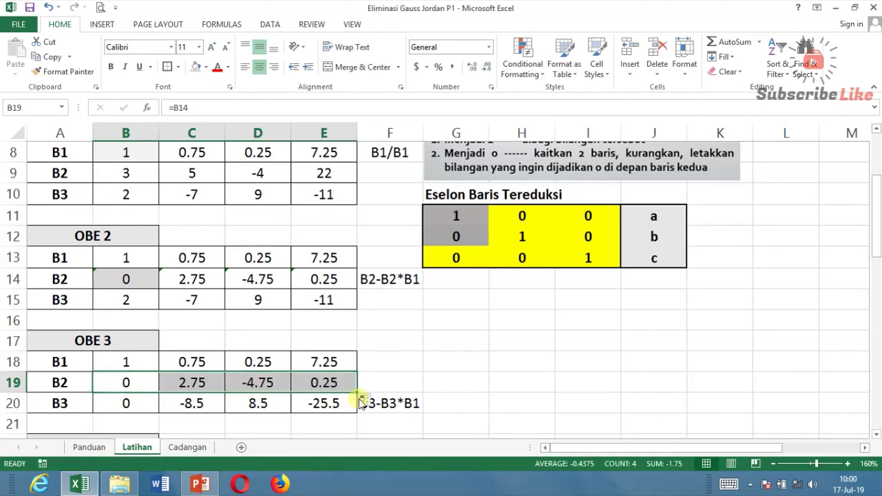
# Shade the last zero in the target matrix's first column, cell G13, gray to mark it as done.
pyautogui.click(455, 259)
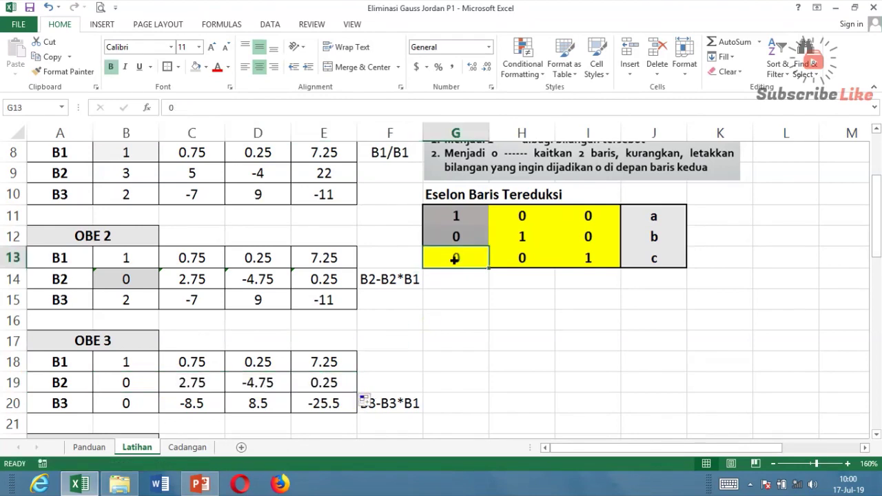
pyautogui.click(207, 69)
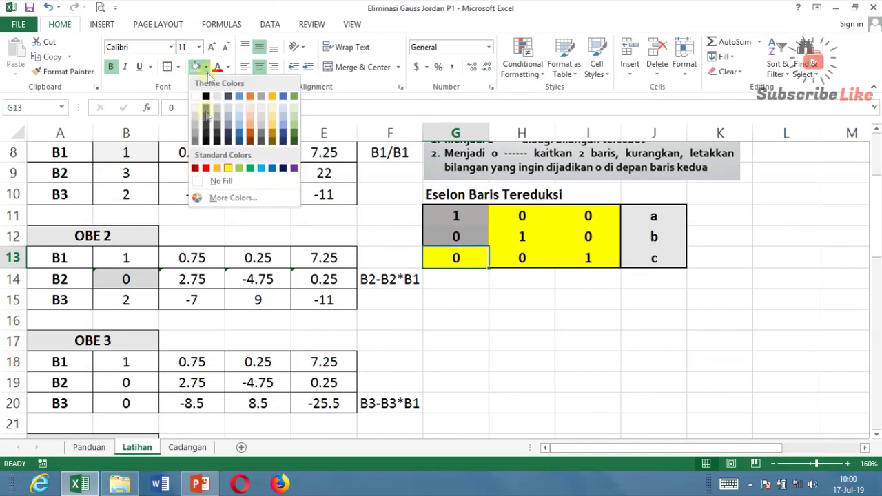
pyautogui.click(197, 136)
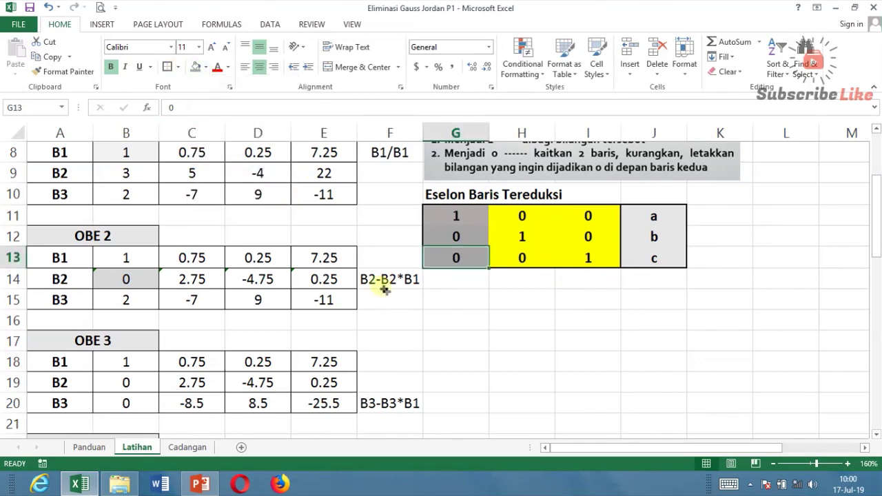
pyautogui.click(443, 216)
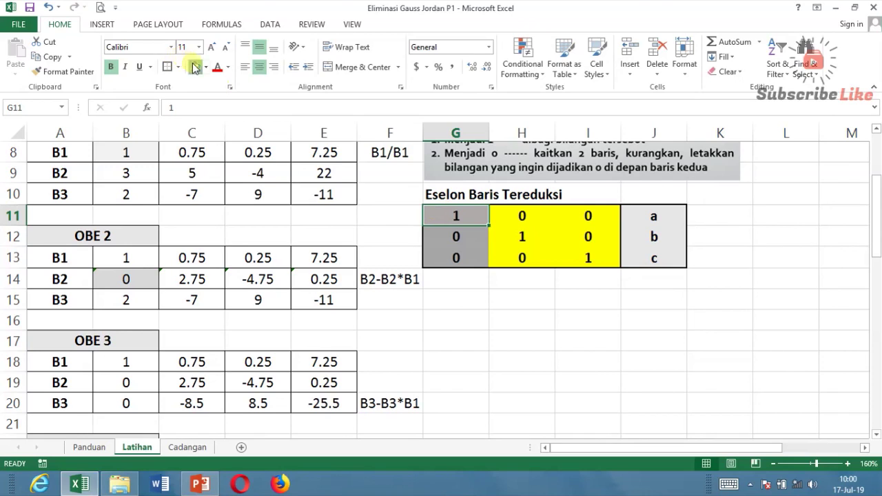
pyautogui.click(455, 255)
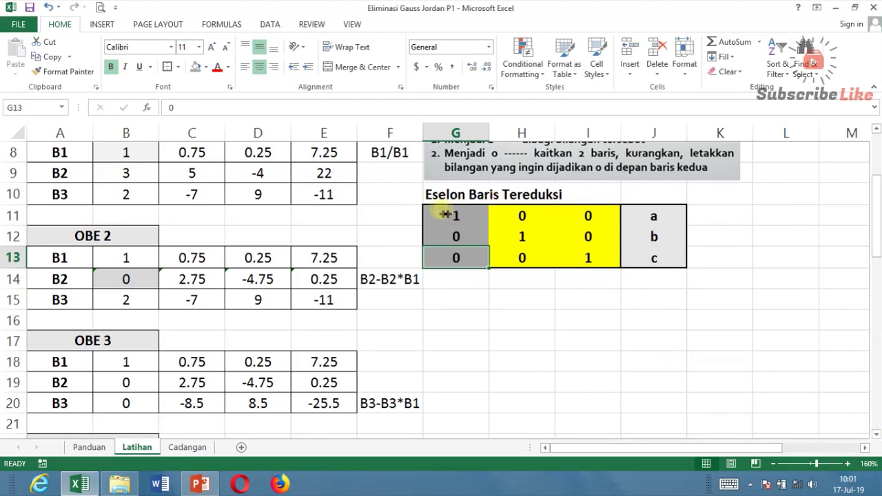
# Copy the Eselon Baris Tereduksi heading and target matrix in G10:J13 to cell G18, beside OBE 3.
pyautogui.click(438, 197)
pyautogui.moveTo(549, 263); pyautogui.dragTo(679, 269)
pyautogui.hotkey('ctrl', 'c')
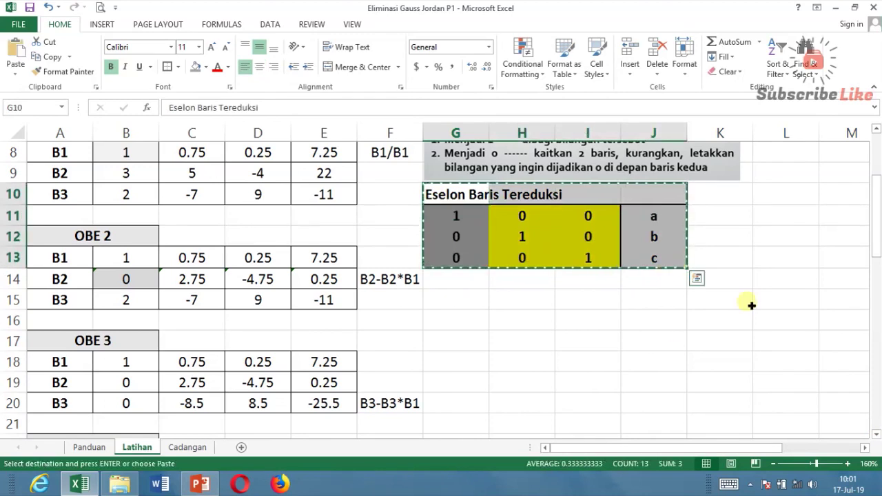
pyautogui.click(876, 435)
pyautogui.scroll(-2, 877, 435)
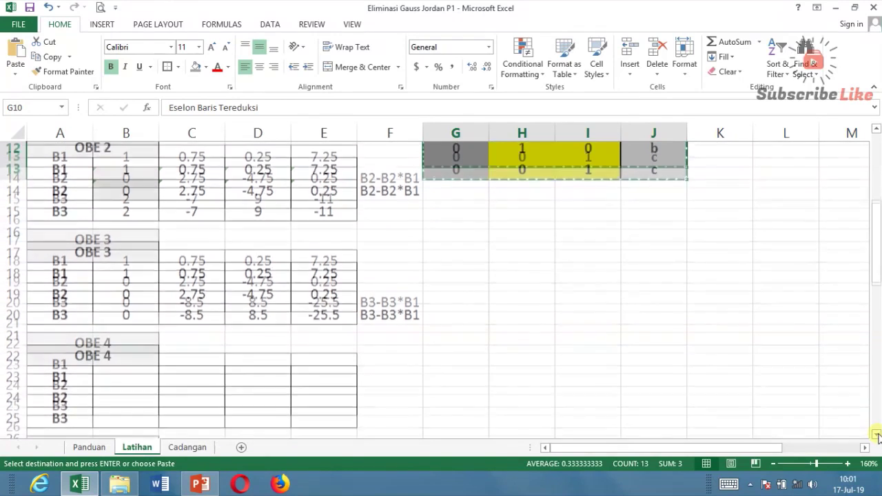
pyautogui.click(876, 435)
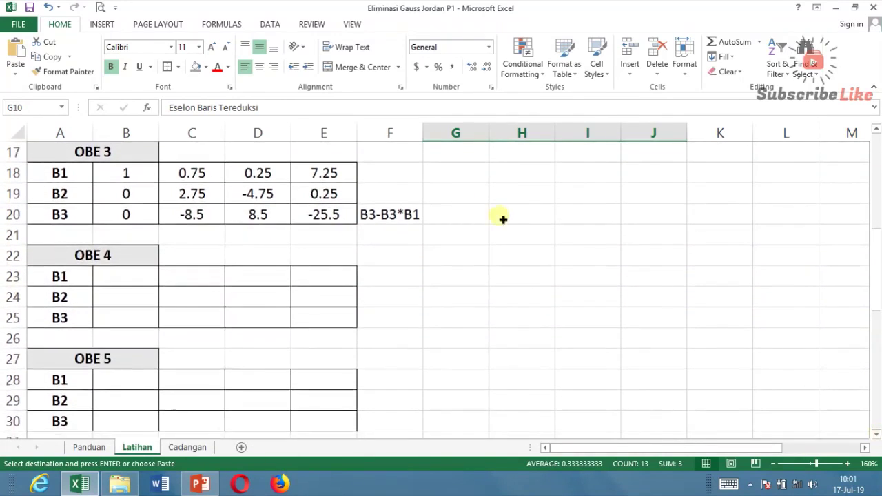
pyautogui.click(471, 173)
pyautogui.press('Return')
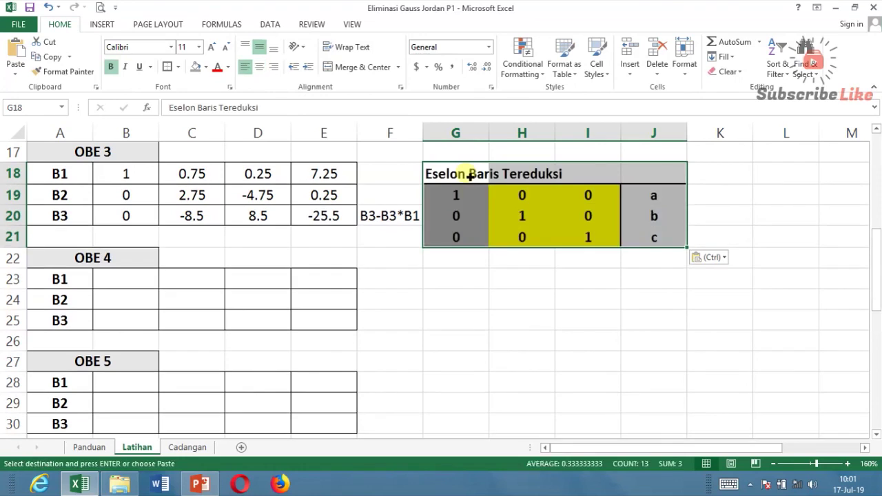
pyautogui.click(504, 288)
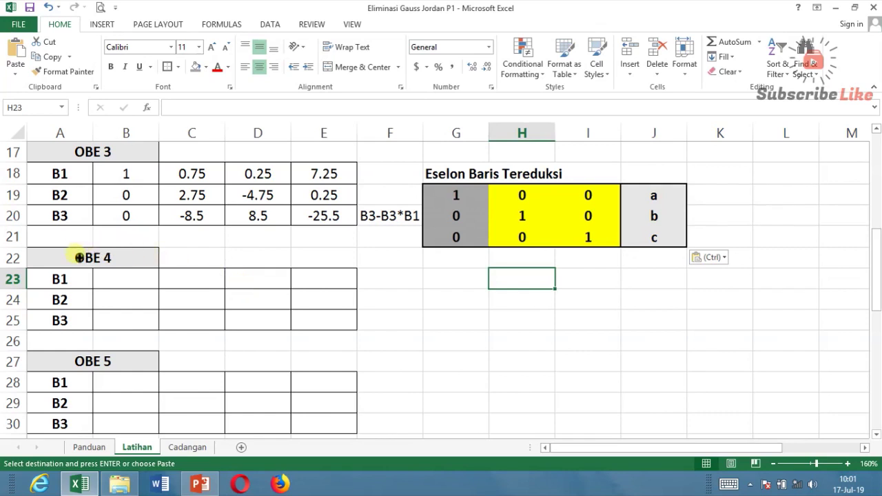
pyautogui.moveTo(472, 193); pyautogui.dragTo(459, 252)
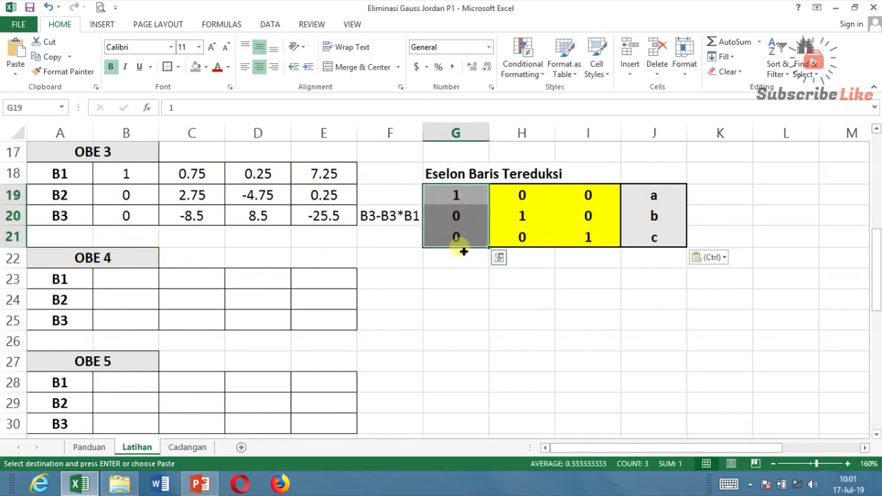
pyautogui.moveTo(151, 180); pyautogui.dragTo(147, 221)
pyautogui.moveTo(165, 174); pyautogui.dragTo(211, 220)
pyautogui.moveTo(528, 191); pyautogui.dragTo(544, 232)
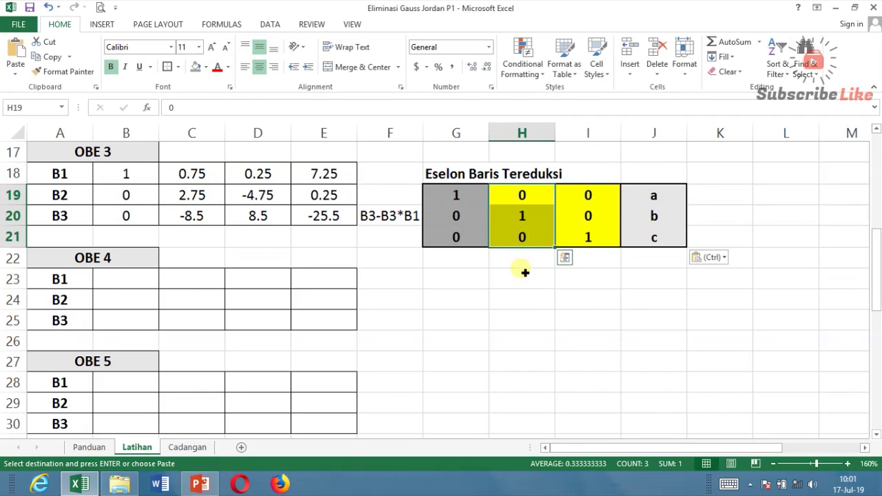
# Label the OBE 4 row operation as B2/B2 in cell F24, beside row B2.
pyautogui.click(524, 219)
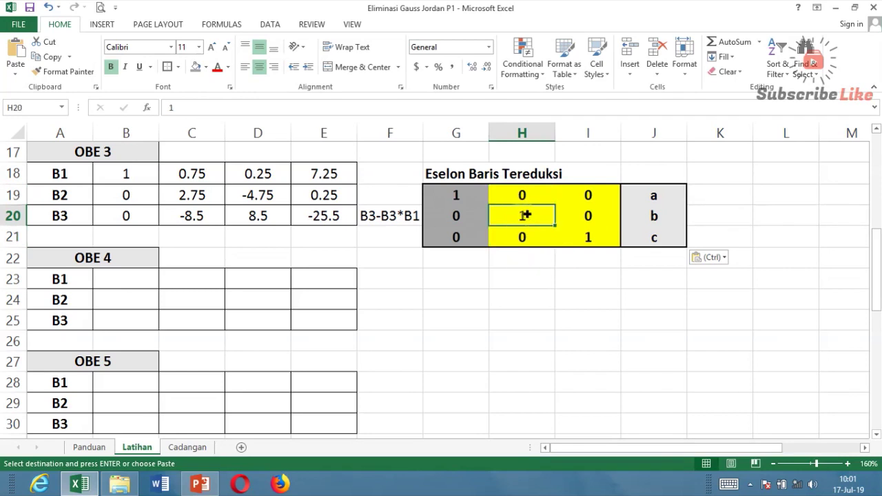
pyautogui.click(193, 301)
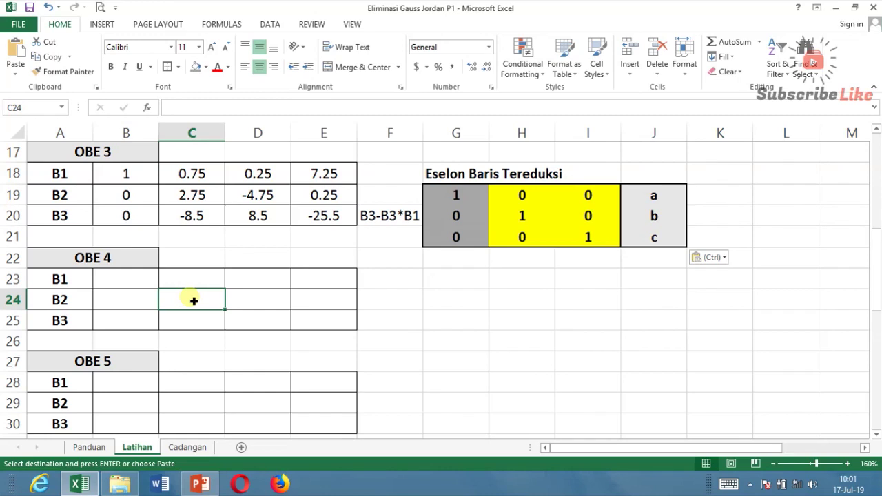
pyautogui.press('Right')
pyautogui.press('Right')
pyautogui.press('Right')
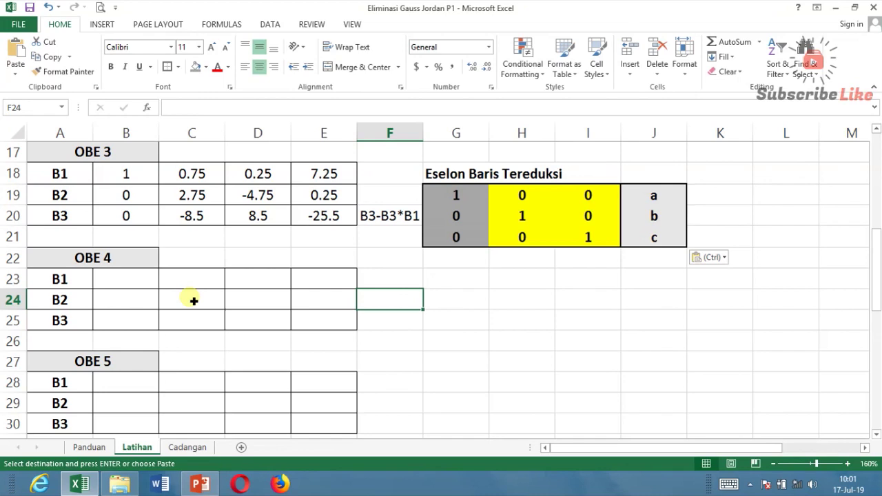
pyautogui.write('B2/')
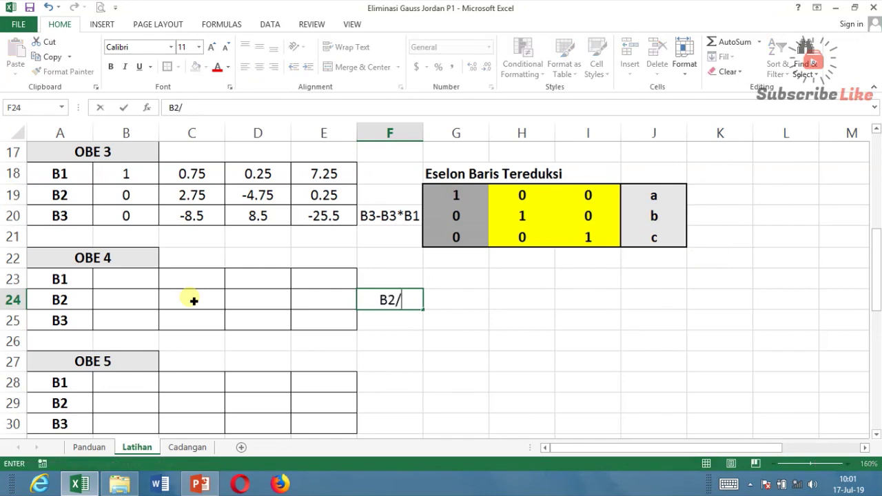
pyautogui.write('B2')
# Compute OBE 4's row B2 by entering =C19/$C$19 in cell C24 and filling it to B24 and across to E24.
pyautogui.click(194, 301)
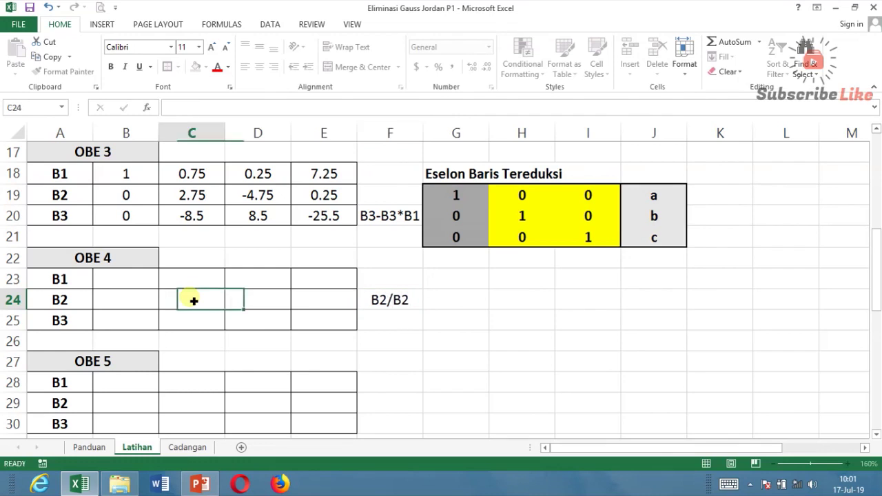
pyautogui.write('=')
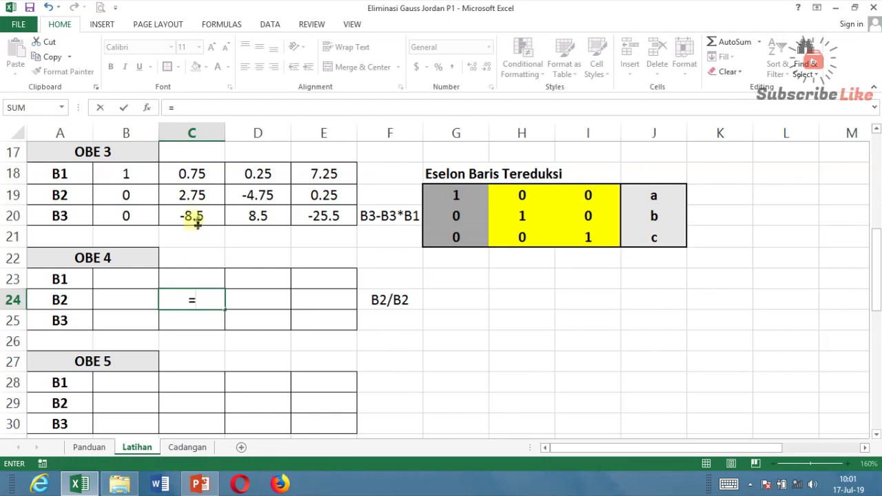
pyautogui.click(199, 197)
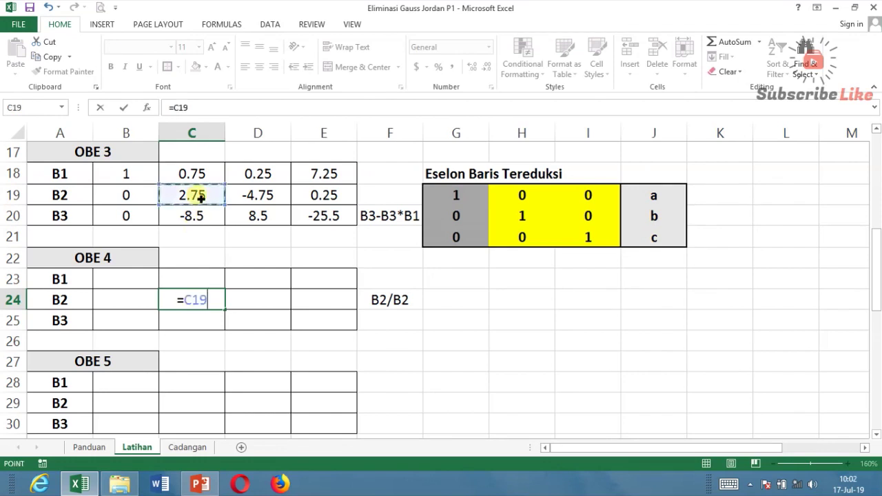
pyautogui.write('/')
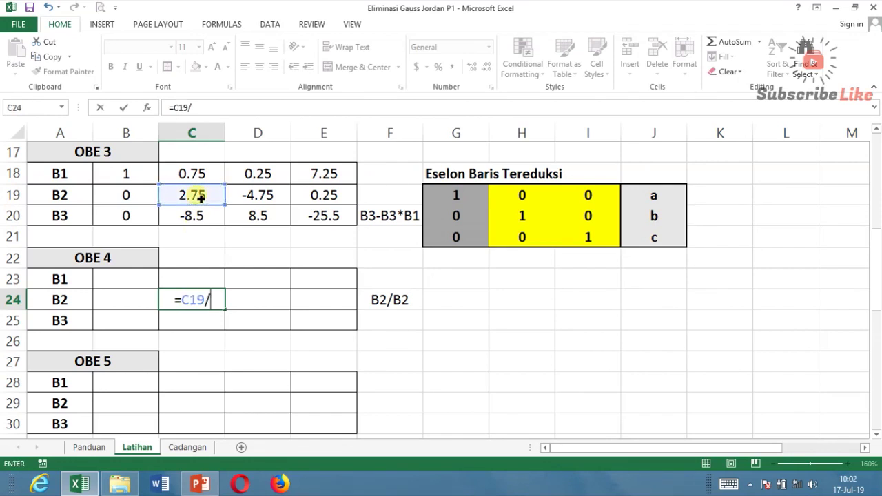
pyautogui.click(199, 197)
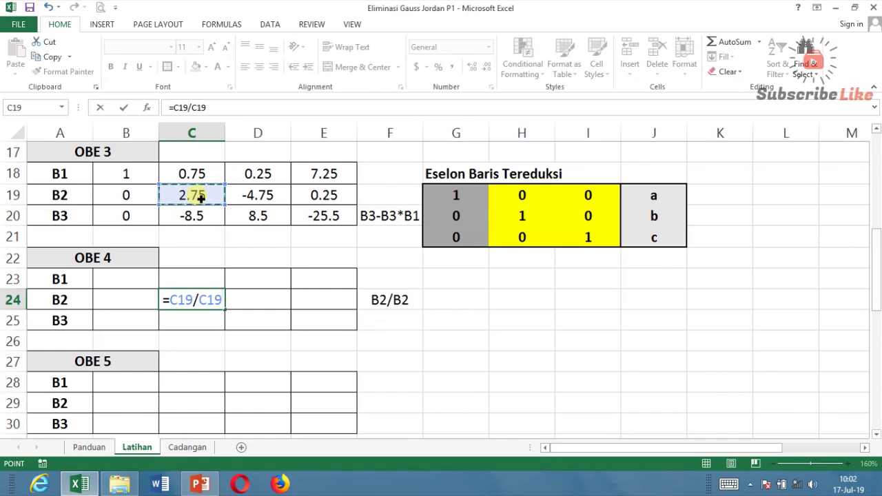
pyautogui.press('F4')
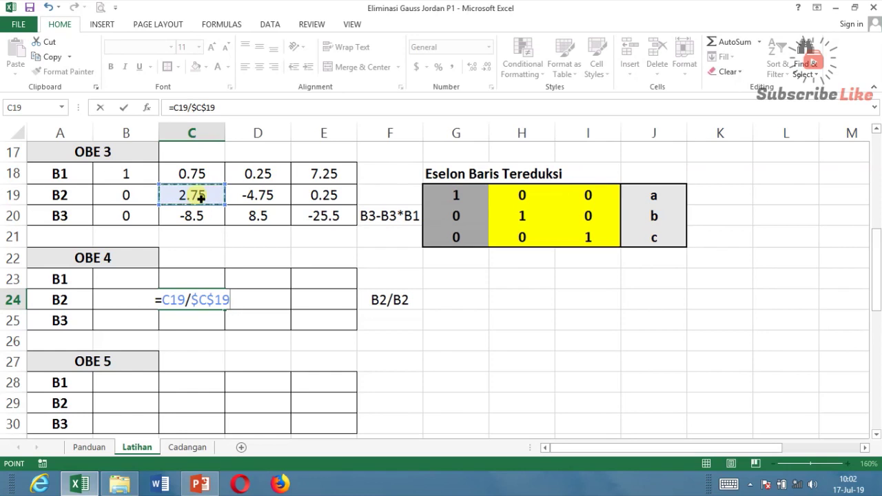
pyautogui.press('Return')
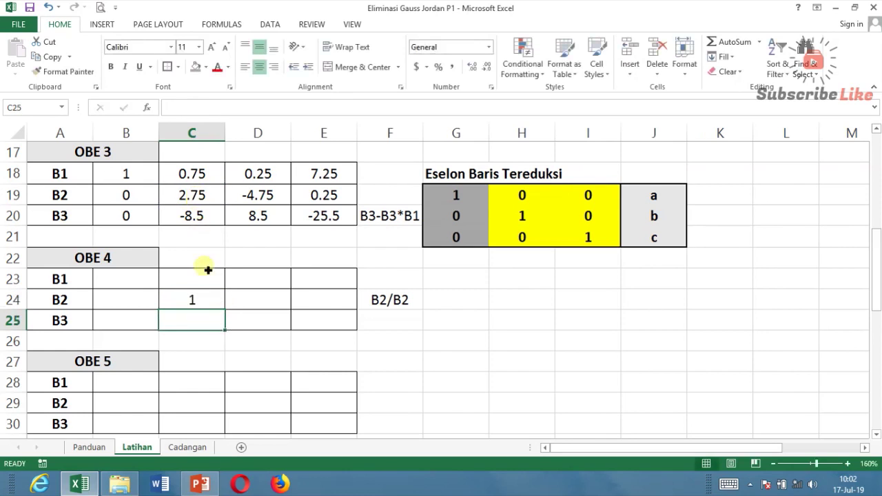
pyautogui.click(203, 303)
pyautogui.moveTo(226, 310); pyautogui.dragTo(124, 311)
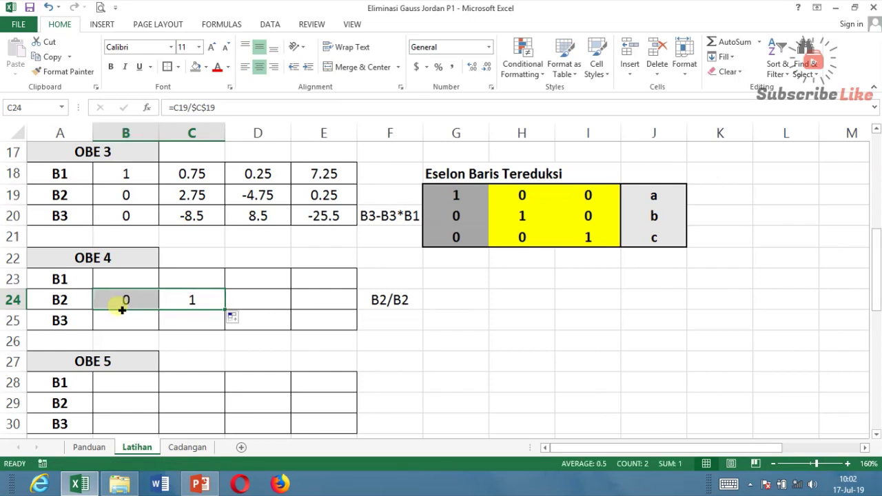
pyautogui.moveTo(238, 312); pyautogui.dragTo(345, 304)
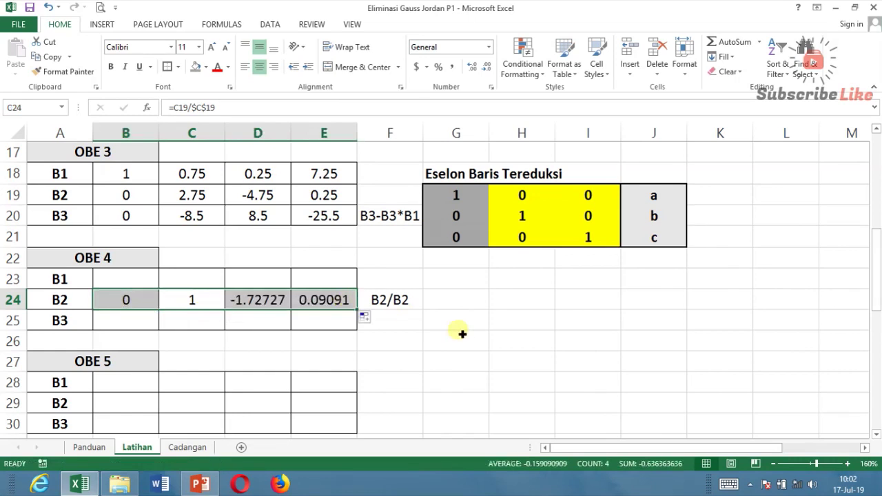
# Carry row B1 into OBE 4 by entering =B18 in cell B23 and filling it across to E23.
pyautogui.click(140, 283)
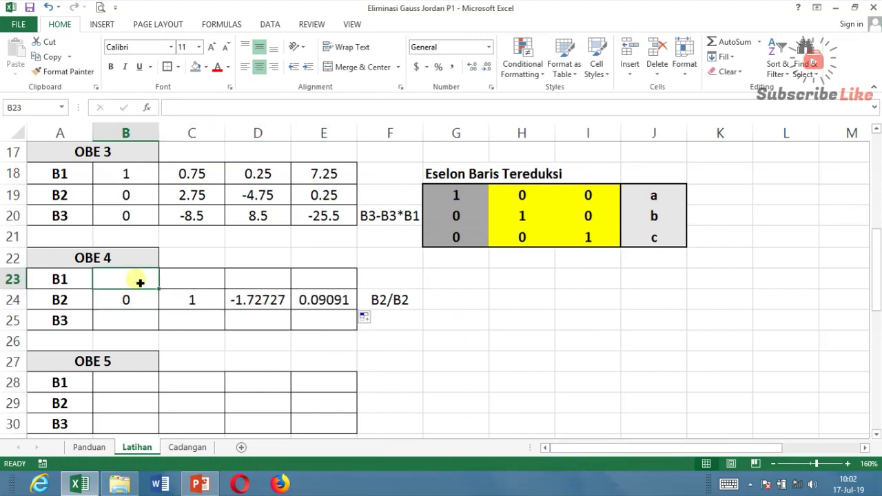
pyautogui.write('=')
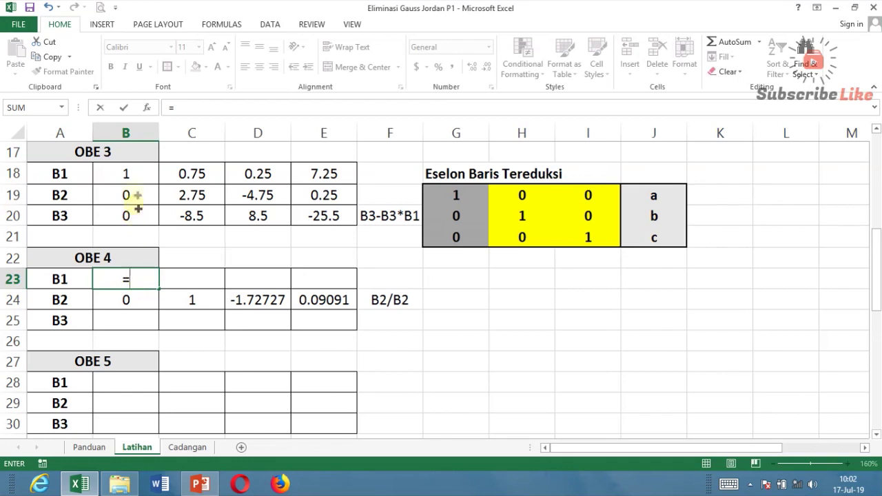
pyautogui.click(136, 179)
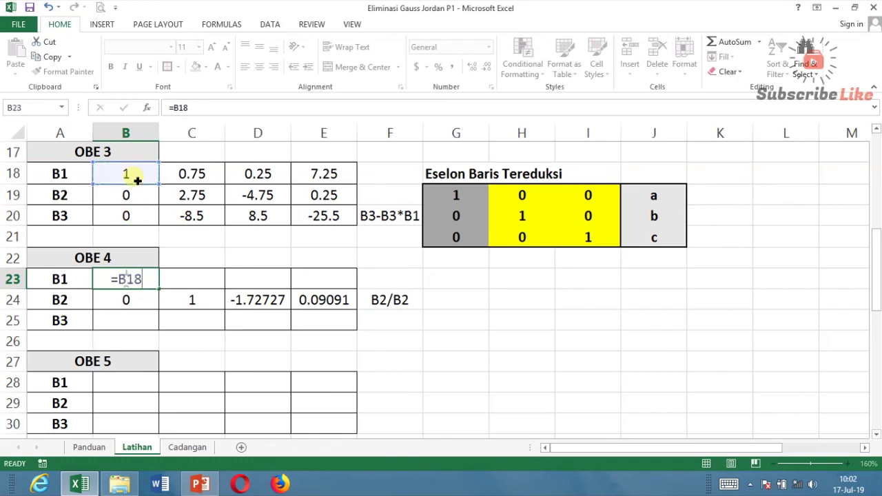
pyautogui.press('Return')
pyautogui.click(142, 282)
pyautogui.moveTo(160, 290); pyautogui.dragTo(338, 297)
# Carry row B3 into OBE 4 by entering =B20 in cell B25 and filling it across to E25.
pyautogui.click(124, 323)
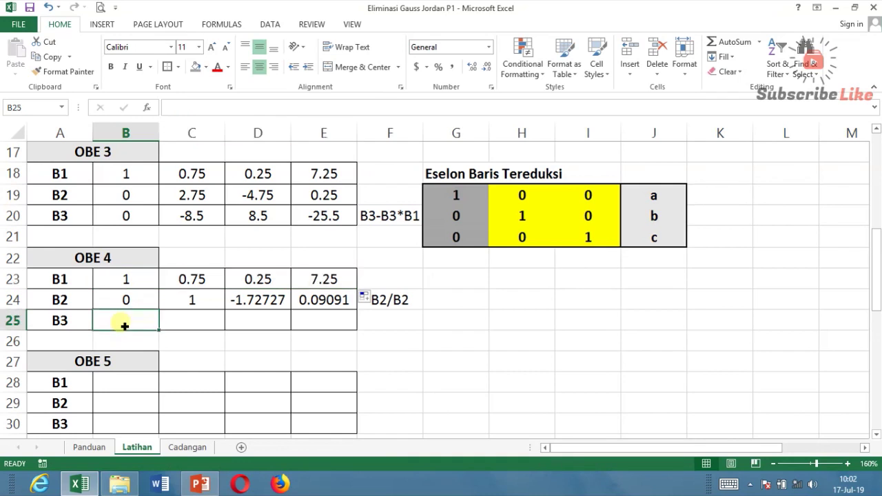
pyautogui.write('=')
pyautogui.click(135, 219)
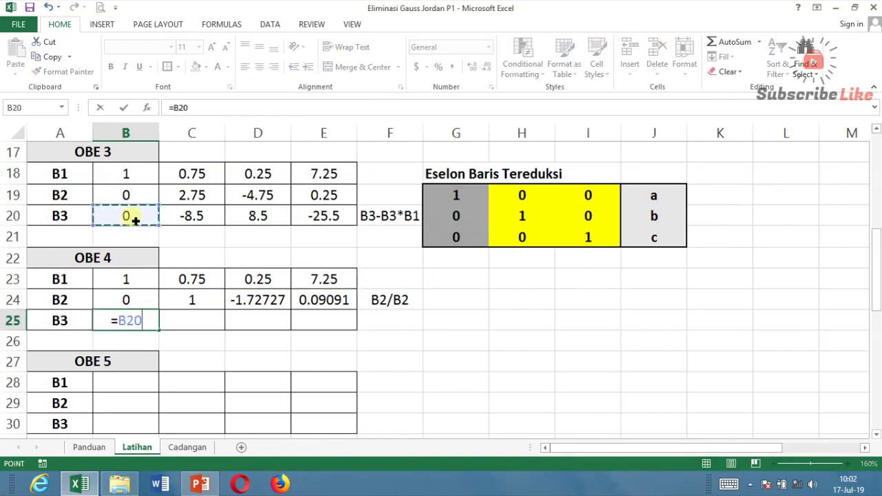
pyautogui.press('Return')
pyautogui.click(141, 318)
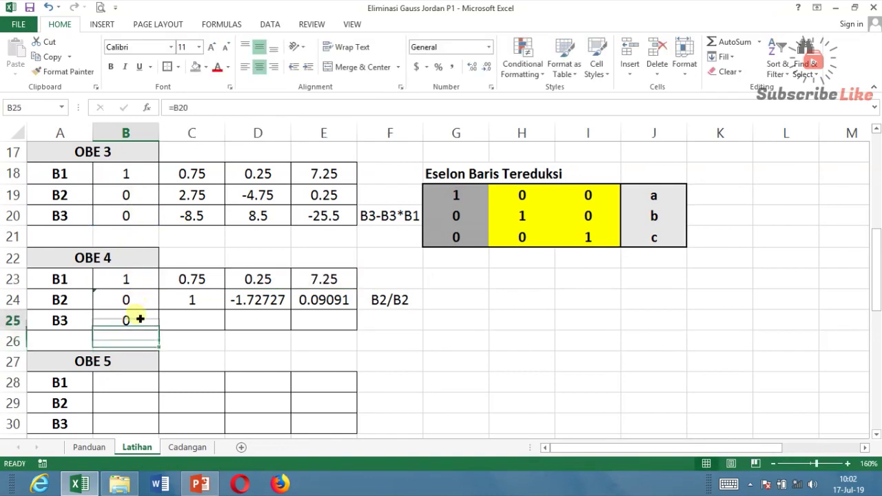
pyautogui.moveTo(164, 331); pyautogui.dragTo(339, 323)
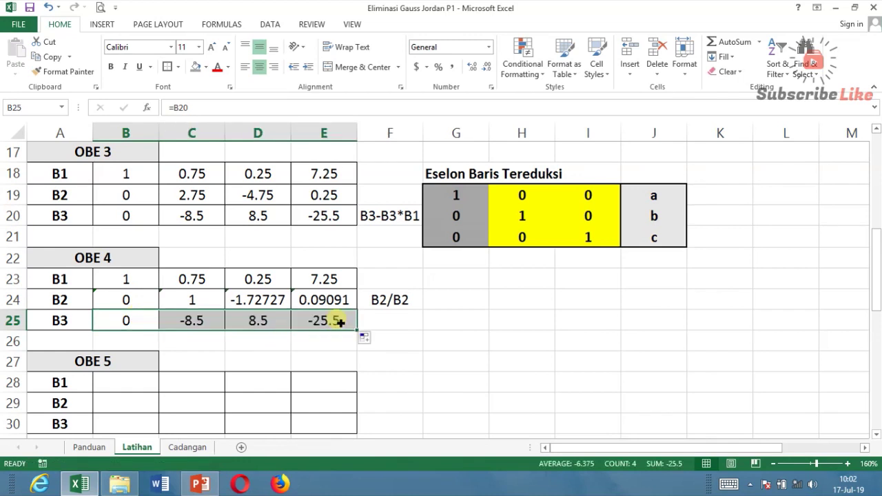
pyautogui.click(434, 317)
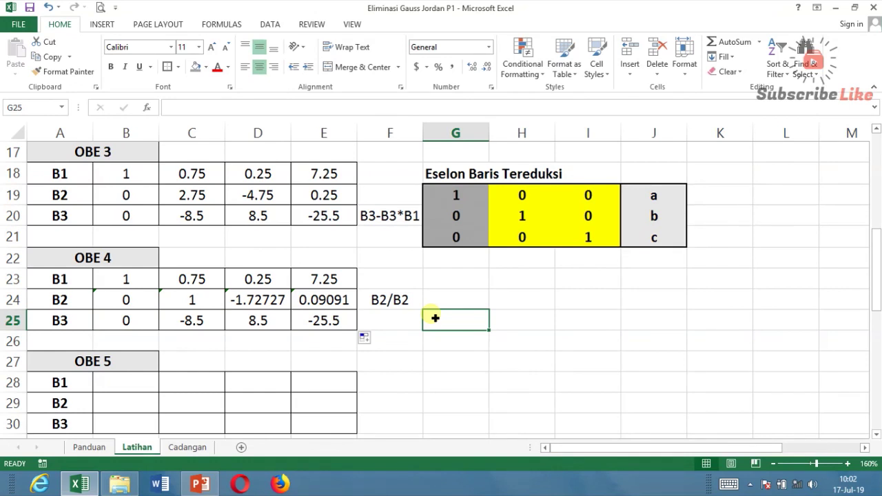
# Shade the target matrix's leading 1 in cell H20 gray and the matching OBE 4 cell C24 light gray.
pyautogui.click(522, 215)
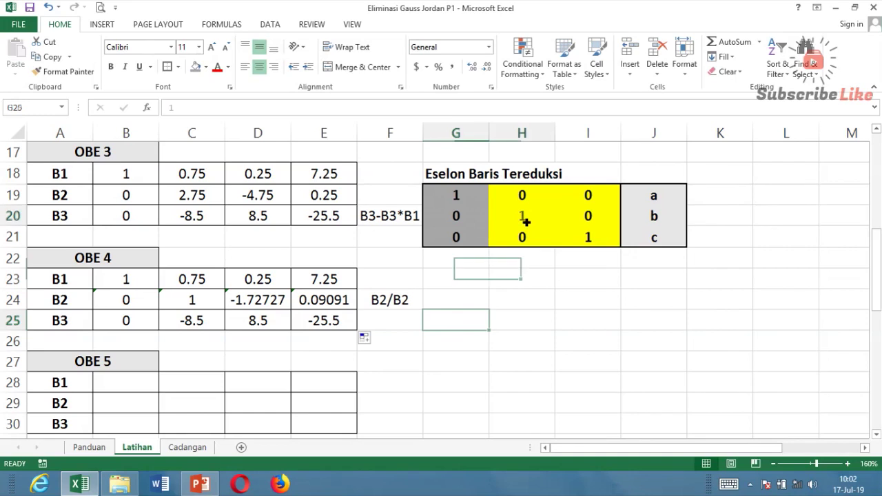
pyautogui.click(198, 67)
pyautogui.click(216, 302)
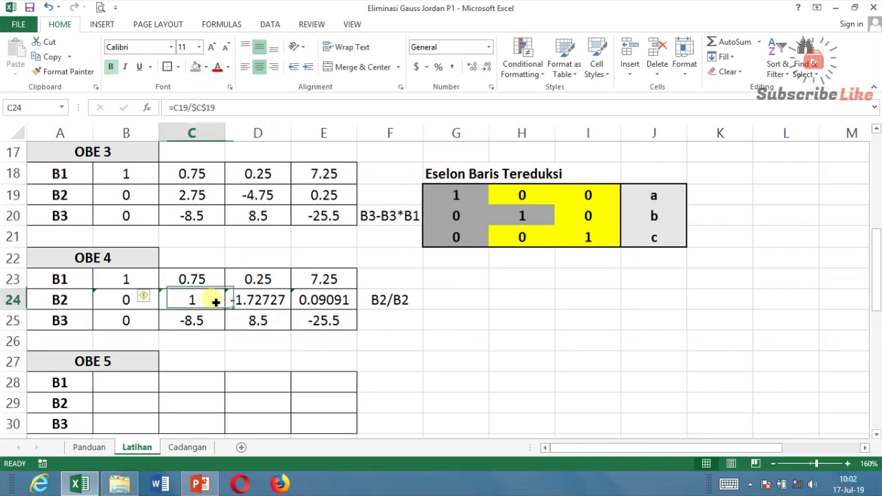
pyautogui.click(206, 68)
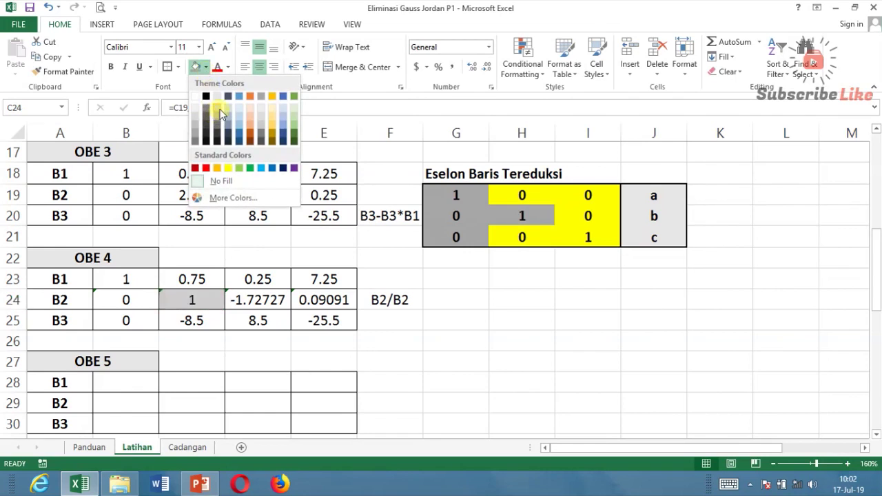
pyautogui.click(220, 109)
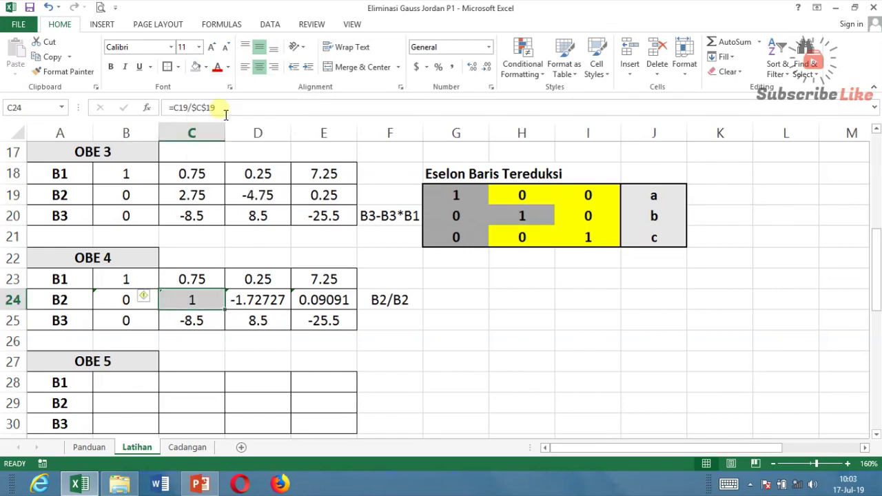
pyautogui.click(356, 339)
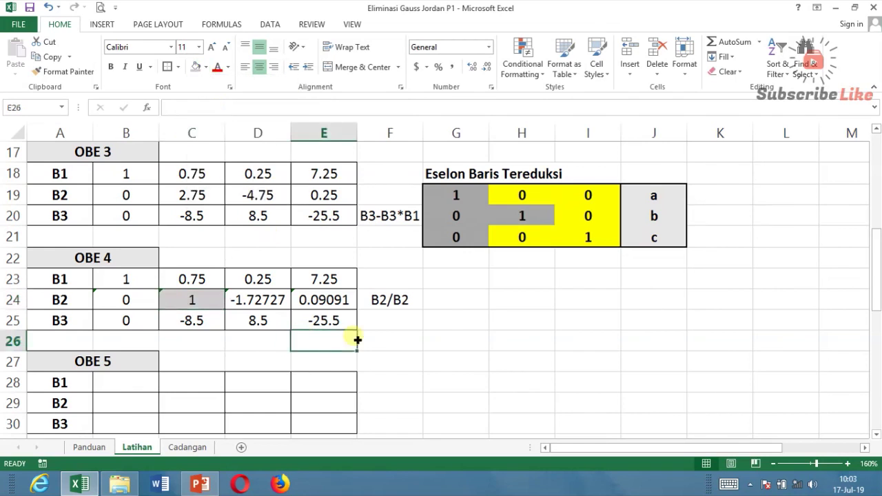
# Label the OBE 5 row operation as B3-B3*B2 in cell F30, beside row B3.
pyautogui.click(875, 435)
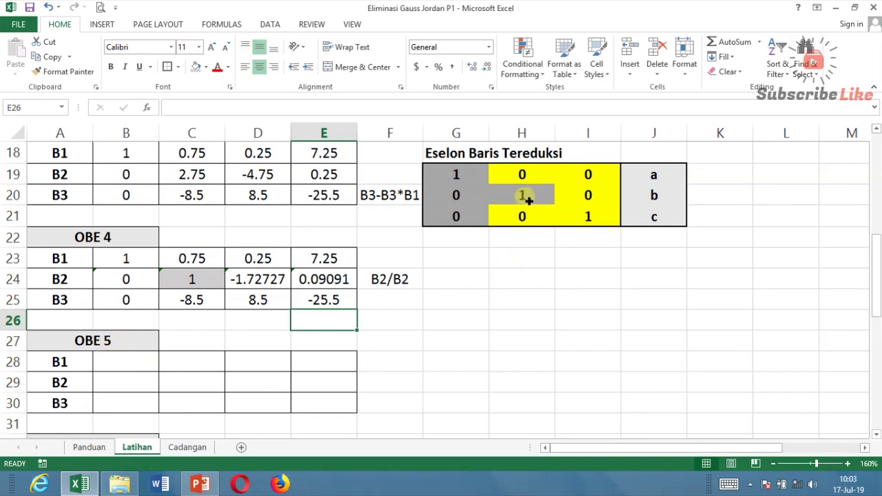
pyautogui.click(526, 223)
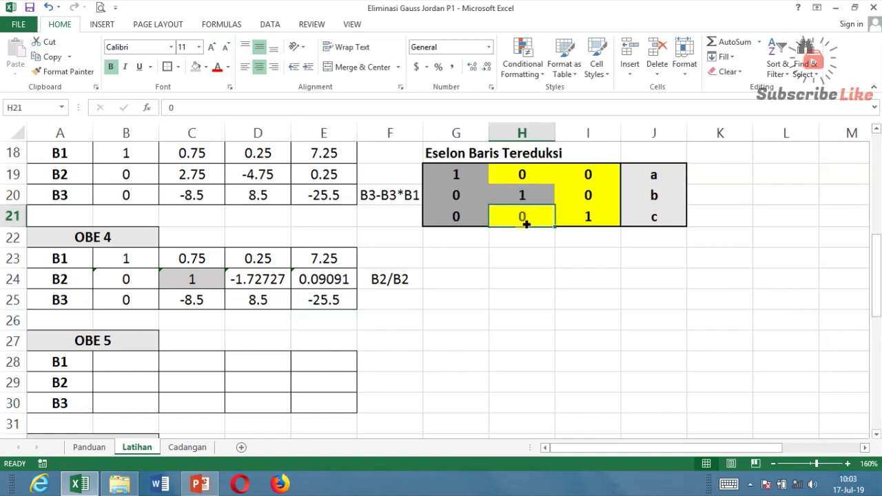
pyautogui.click(526, 176)
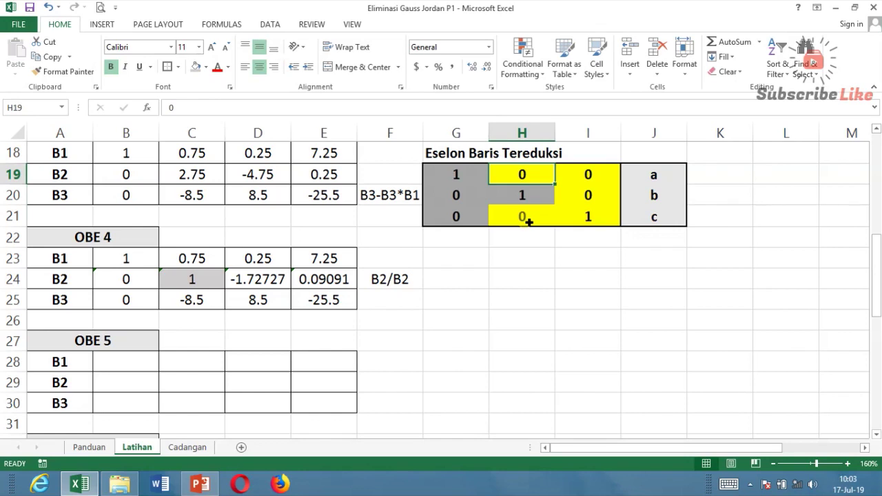
pyautogui.click(527, 221)
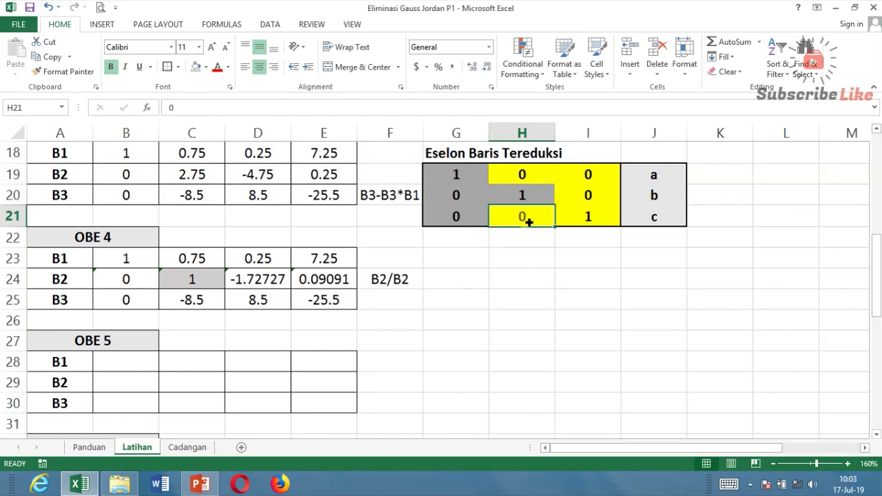
pyautogui.click(196, 403)
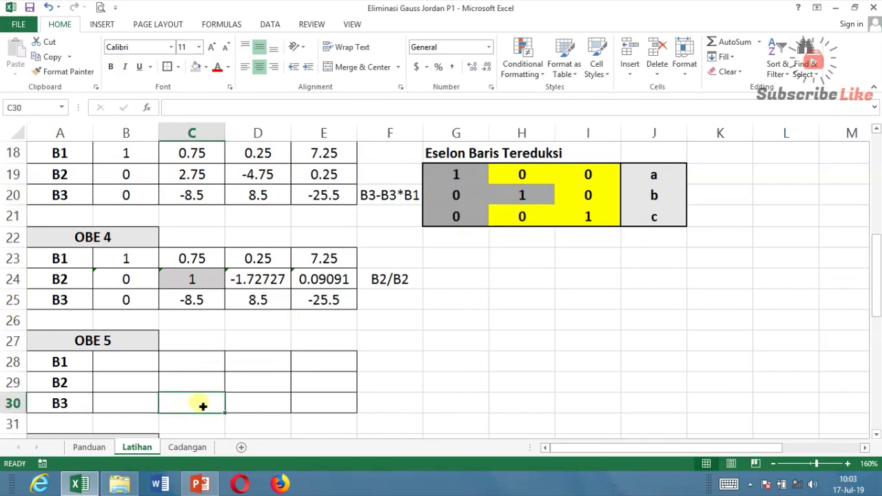
pyautogui.click(381, 406)
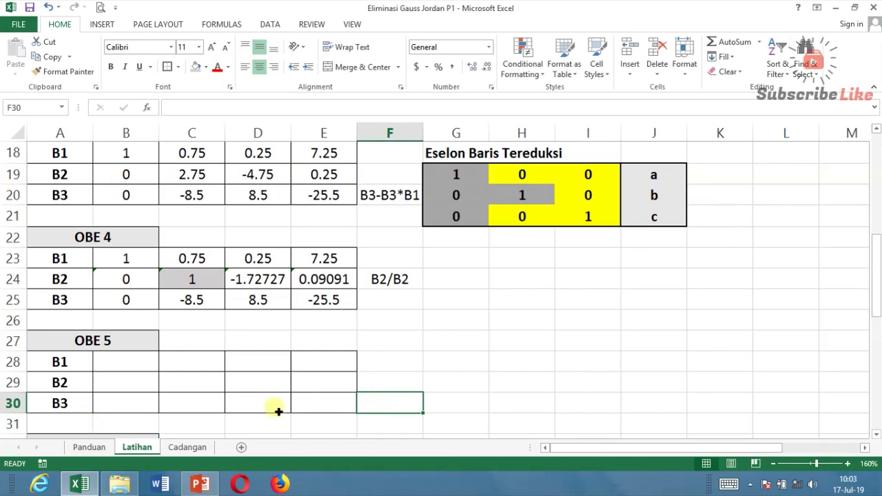
pyautogui.write('B3-B#')
pyautogui.press('BackSpace')
pyautogui.write('3')
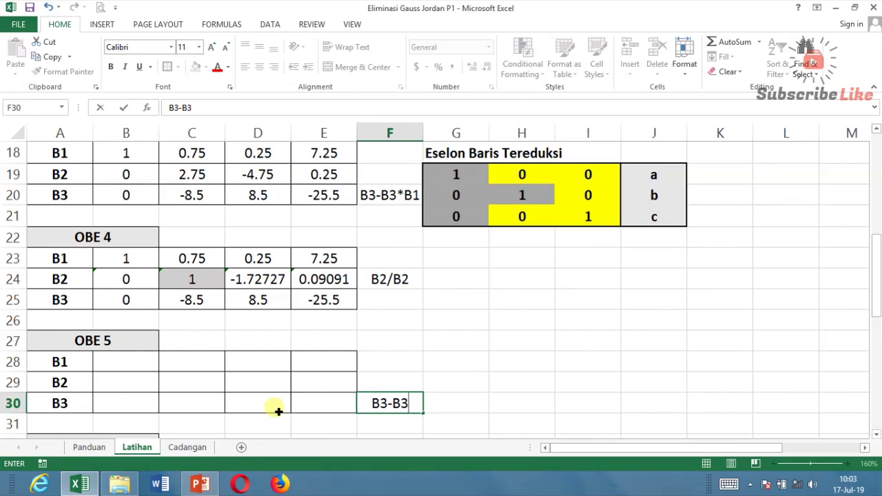
pyautogui.write('*')
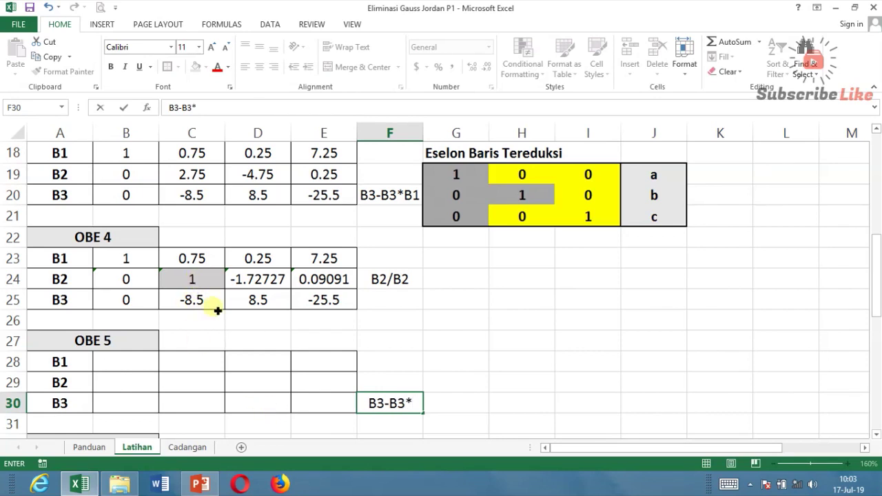
pyautogui.write('B2')
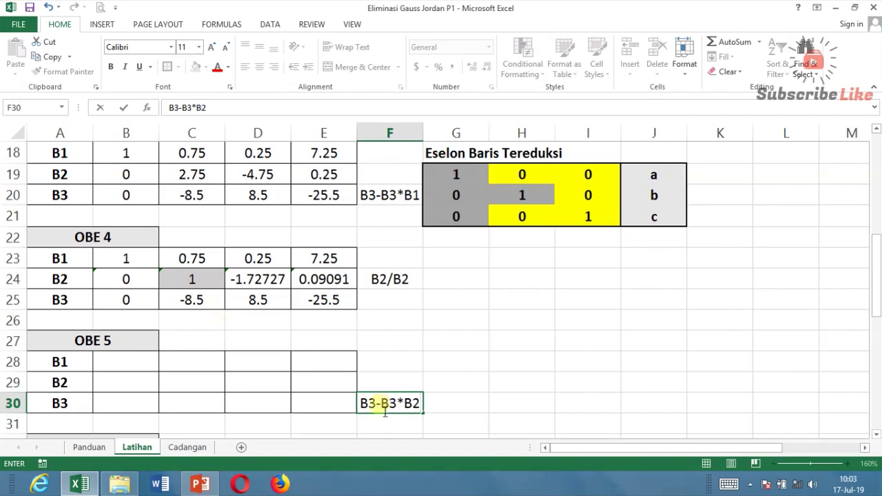
# Compute OBE 5 row B3 by entering =C25-$C$25*C24 in cell C30 and filling it across B30 to E30.
pyautogui.click(201, 405)
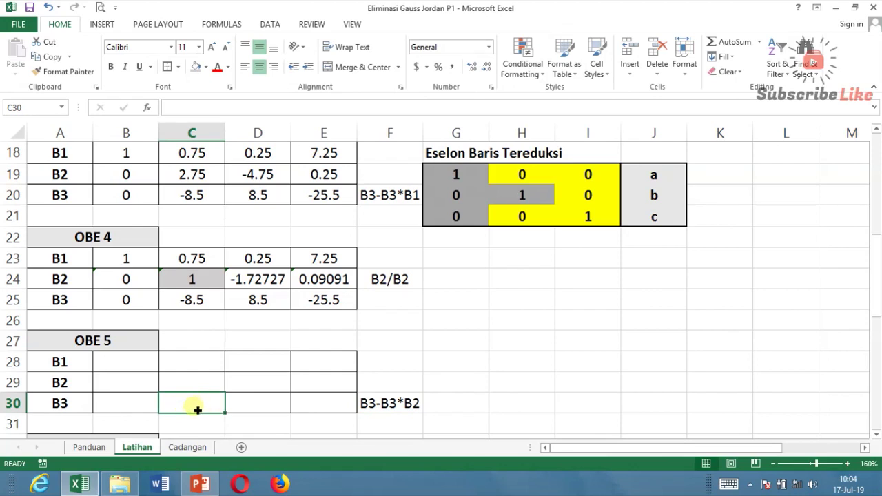
pyautogui.write('=')
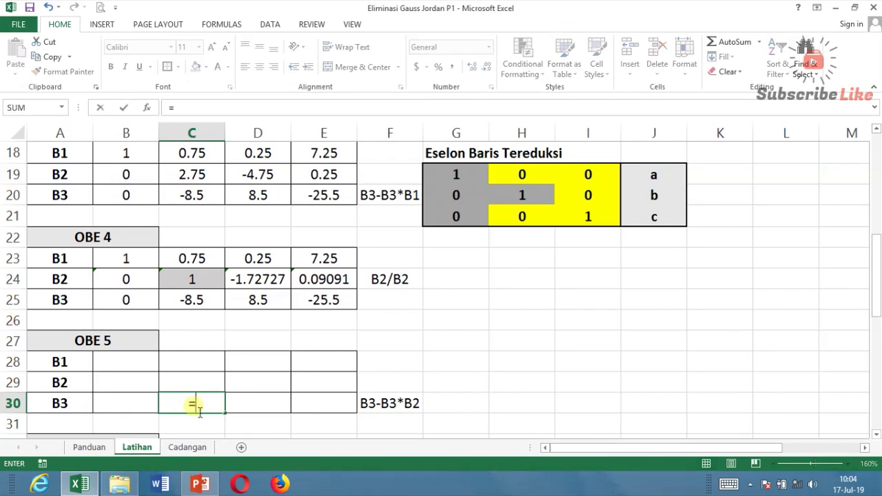
pyautogui.click(199, 309)
pyautogui.write('-')
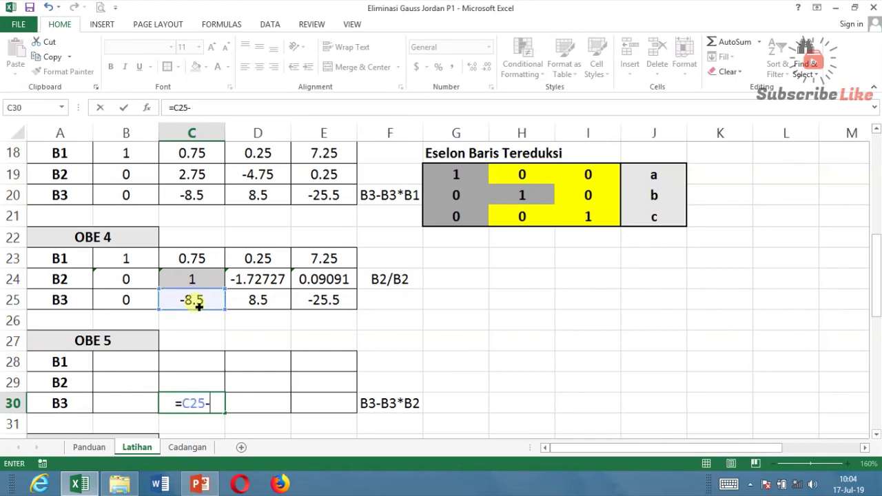
pyautogui.click(198, 308)
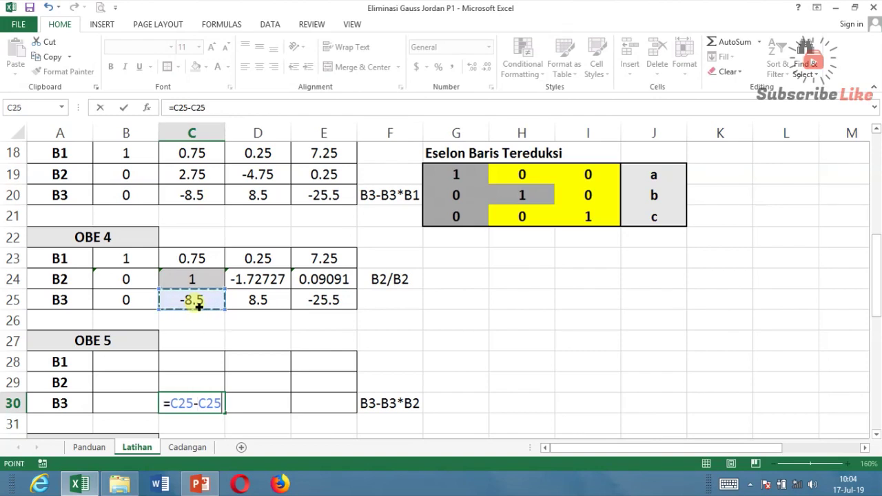
pyautogui.press('F4')
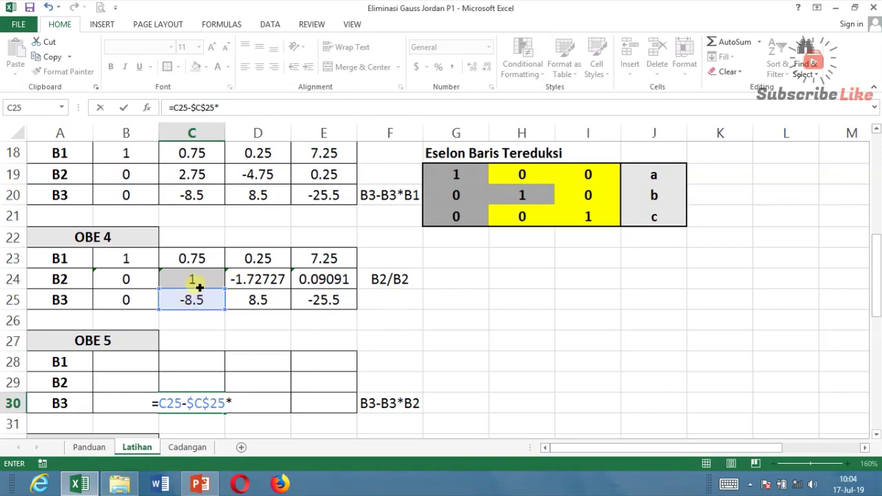
pyautogui.click(198, 286)
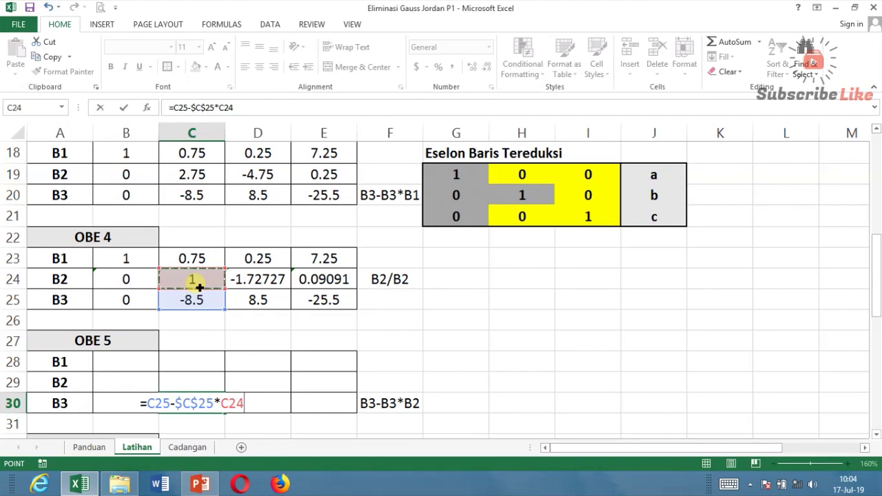
pyautogui.press('Return')
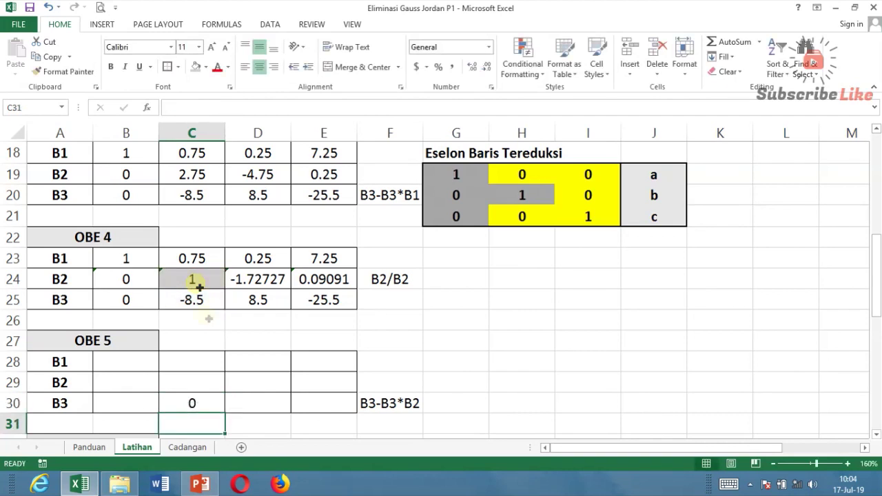
pyautogui.click(208, 403)
pyautogui.moveTo(227, 415); pyautogui.dragTo(93, 402)
pyautogui.moveTo(228, 415); pyautogui.dragTo(334, 409)
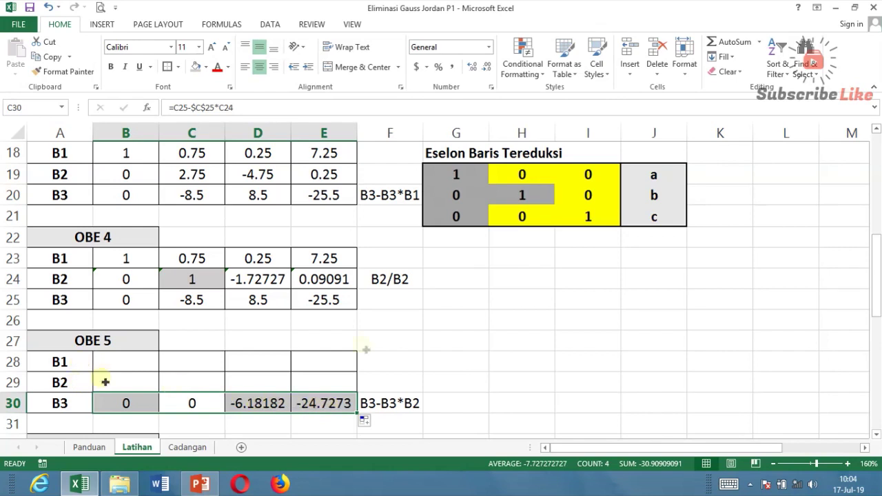
# Carry row B1 into OBE 5 by entering =B23 in cell B28 and filling it across to E28.
pyautogui.click(153, 368)
pyautogui.write('=')
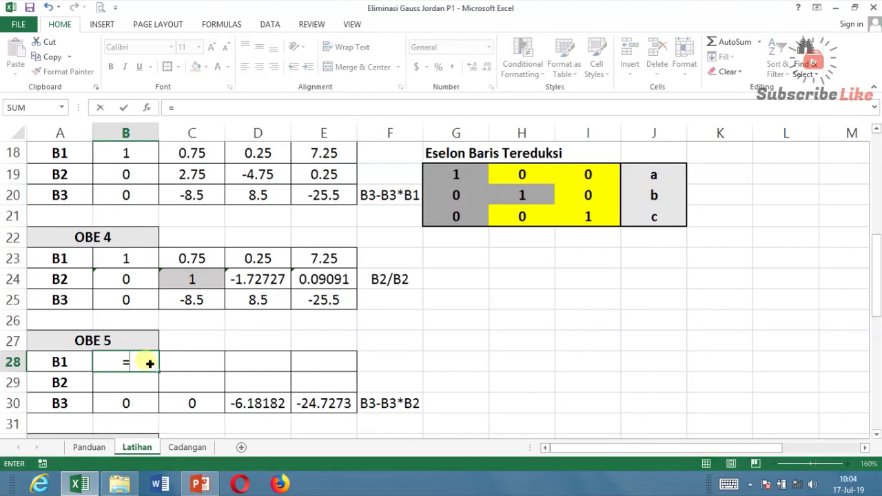
pyautogui.click(131, 260)
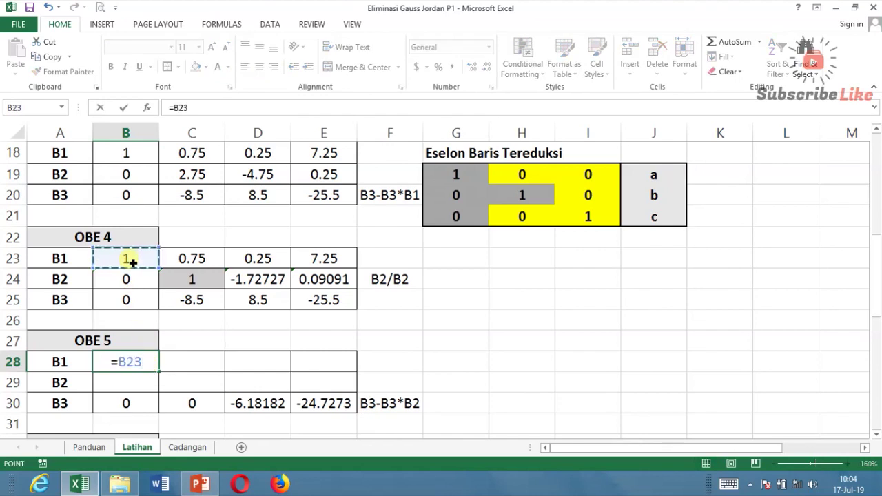
pyautogui.press('Return')
pyautogui.click(153, 362)
pyautogui.moveTo(164, 372); pyautogui.dragTo(338, 382)
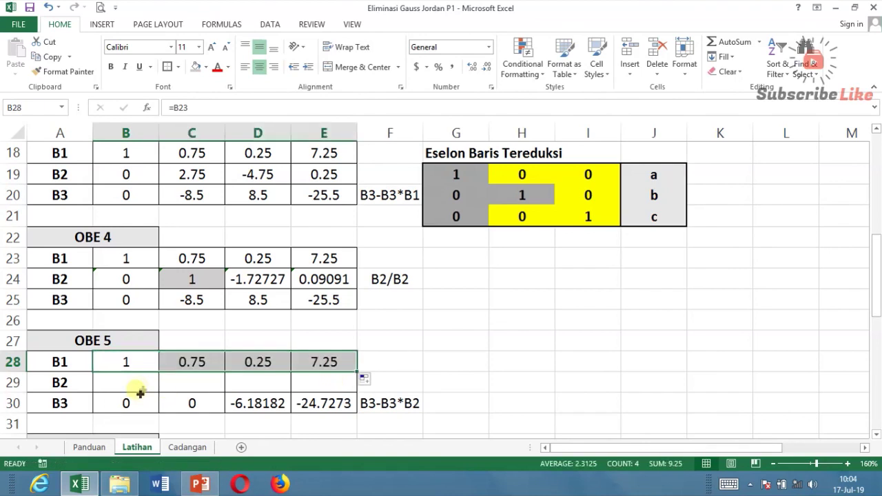
# Carry row B2 into OBE 5 by entering =B24 in cell B29 and filling it across to E29.
pyautogui.click(142, 386)
pyautogui.write('=')
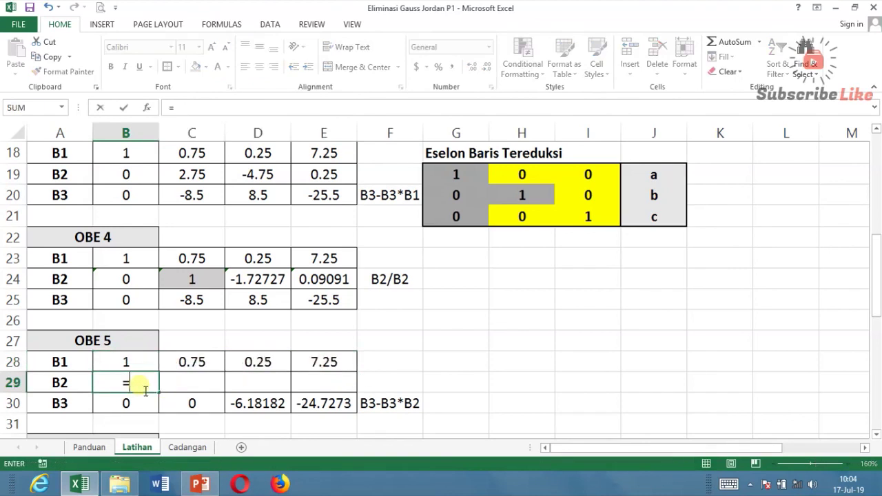
pyautogui.click(140, 284)
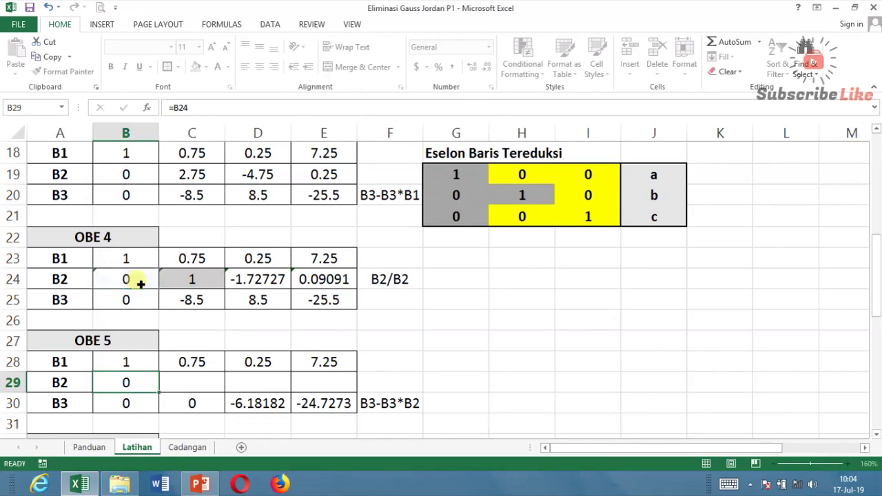
pyautogui.press('Return')
pyautogui.click(145, 386)
pyautogui.moveTo(159, 393); pyautogui.dragTo(363, 390)
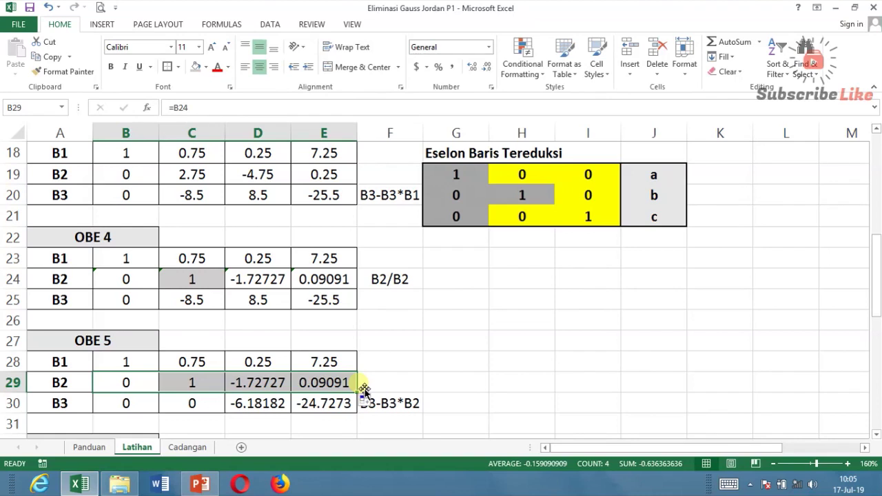
# Shade the target matrix's second-column zero in cell H21 gray.
pyautogui.click(548, 222)
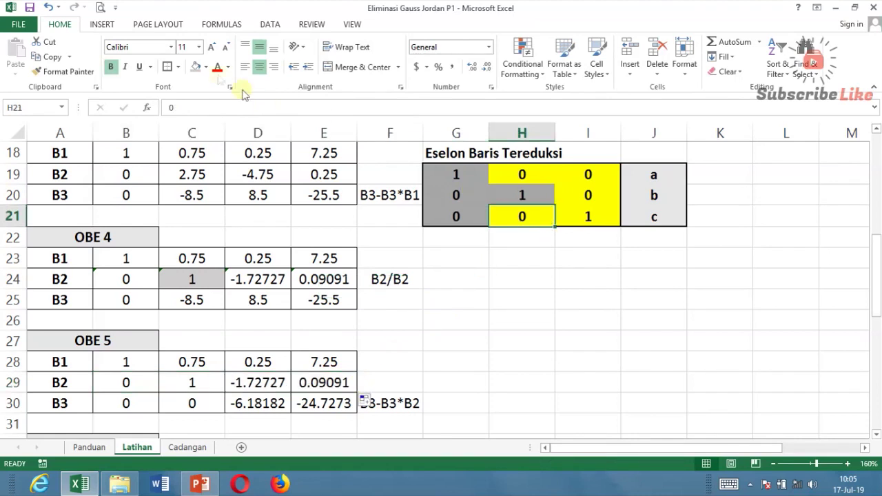
pyautogui.click(206, 67)
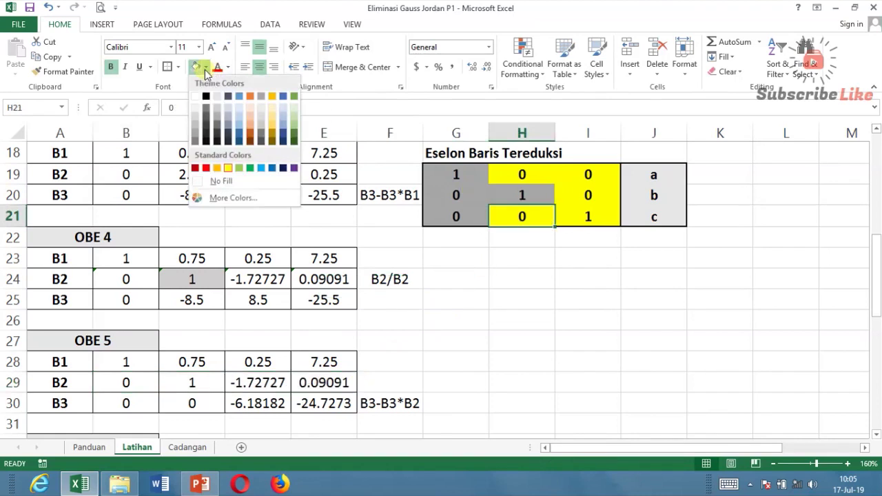
pyautogui.click(196, 137)
pyautogui.click(525, 320)
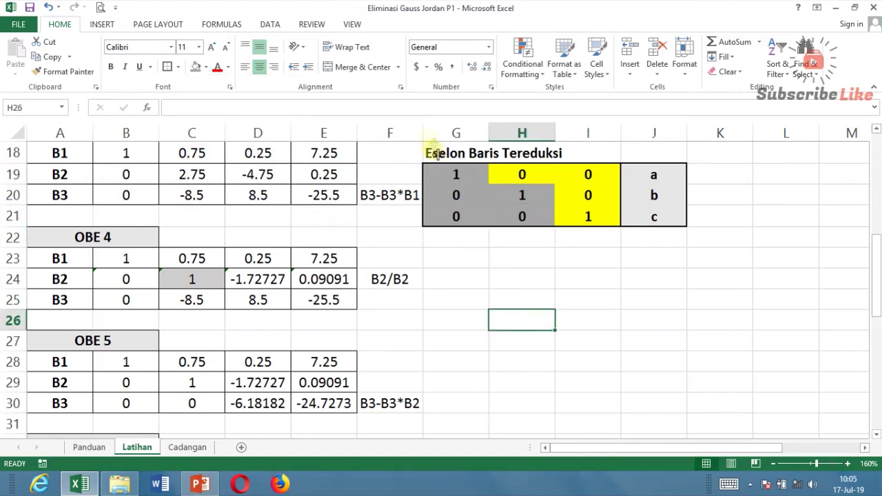
pyautogui.moveTo(436, 153); pyautogui.dragTo(659, 219)
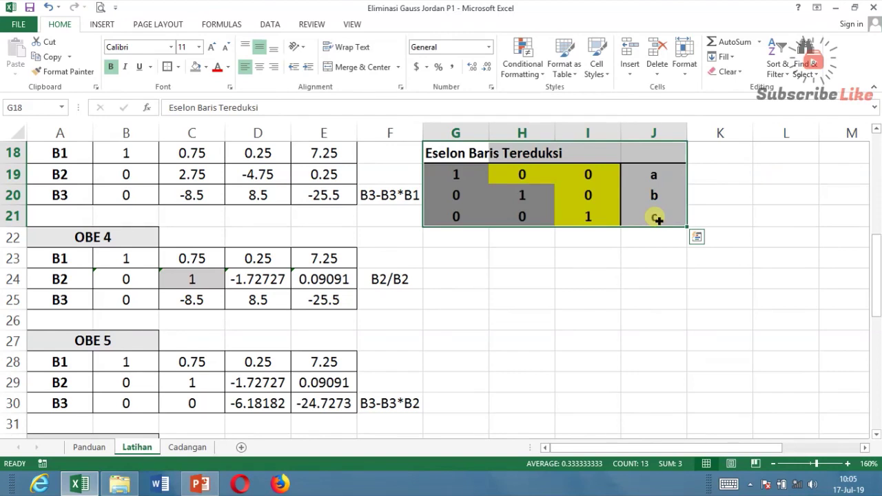
pyautogui.click(659, 219)
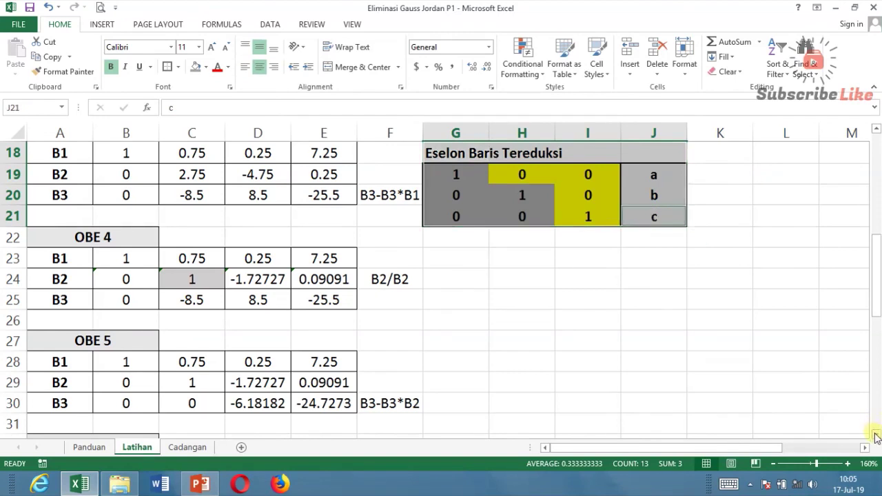
pyautogui.scroll(-7, 877, 437)
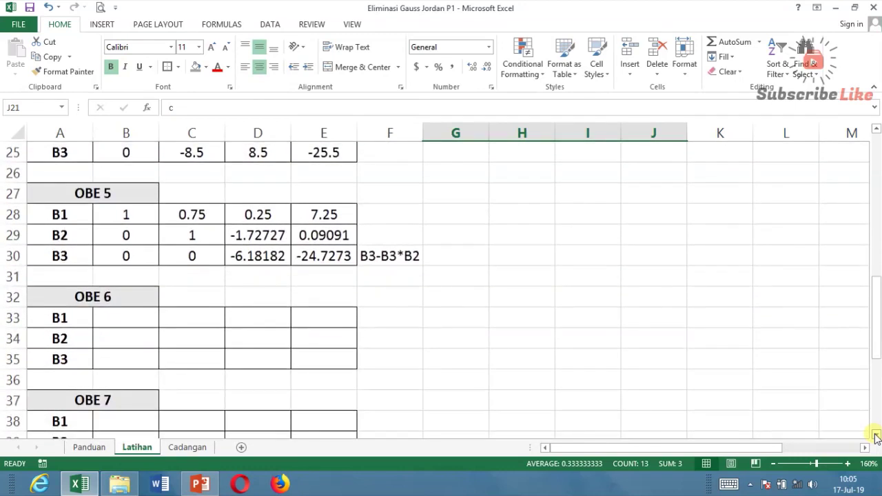
pyautogui.scroll(-2, 876, 437)
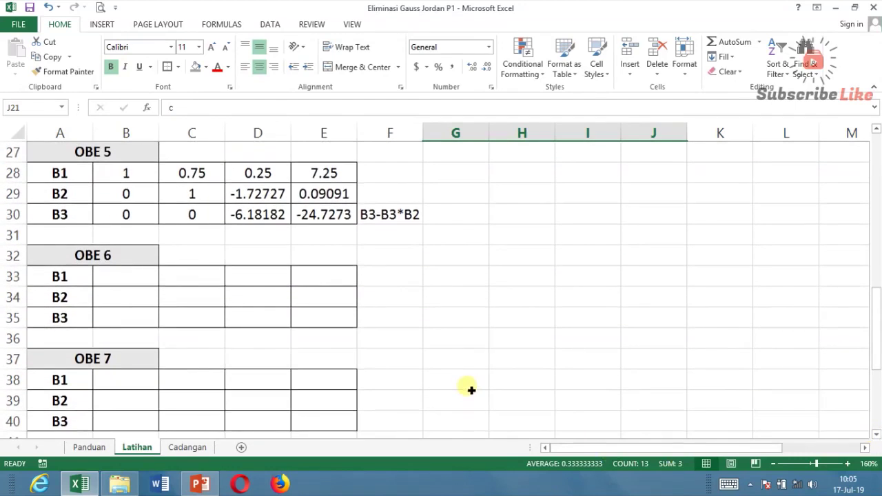
pyautogui.click(461, 381)
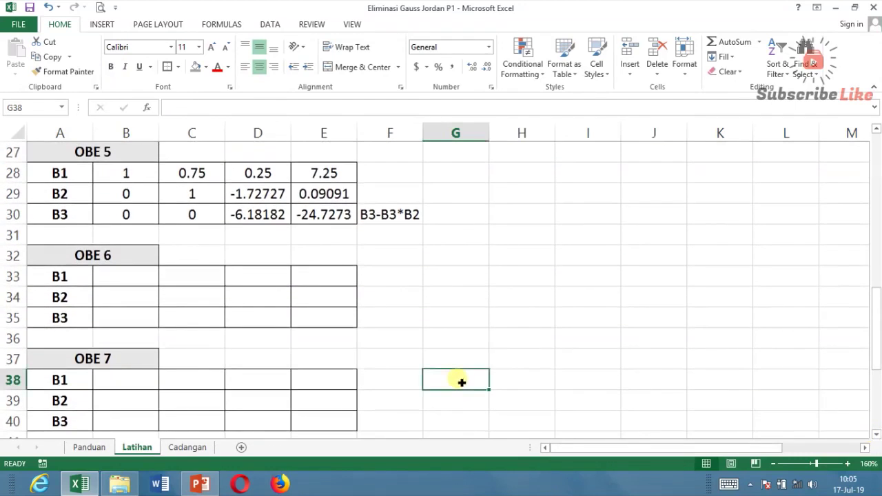
pyautogui.click(520, 380)
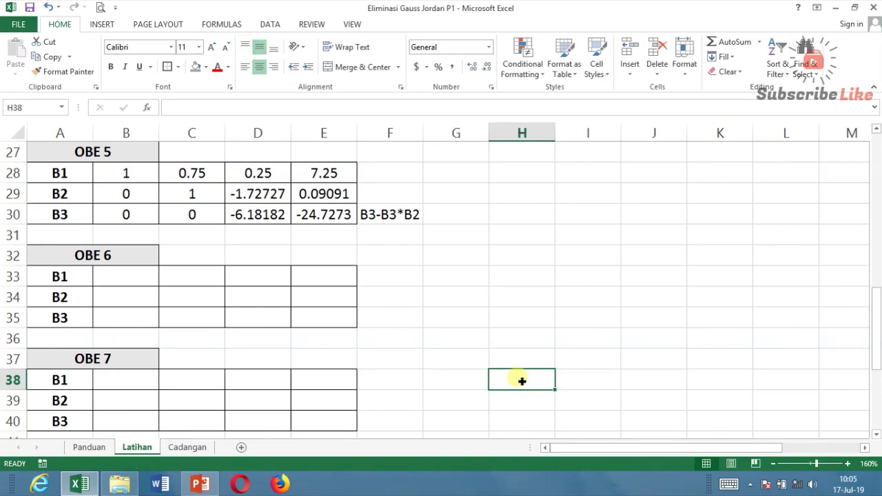
pyautogui.click(476, 383)
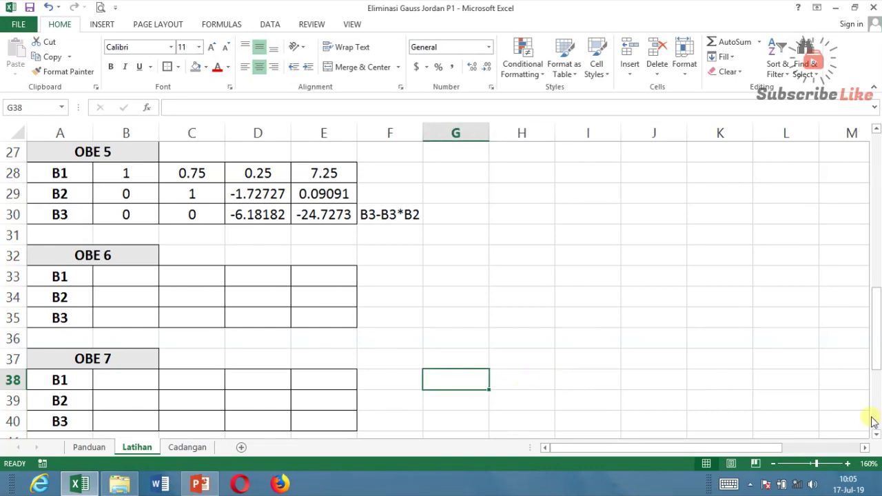
# Copy the Eselon Baris Tereduksi matrix with its heading from G18:J21 to G38, beside OBE 7, and reduce the sheet zoom to 150%.
pyautogui.moveTo(877, 358); pyautogui.dragTo(876, 284)
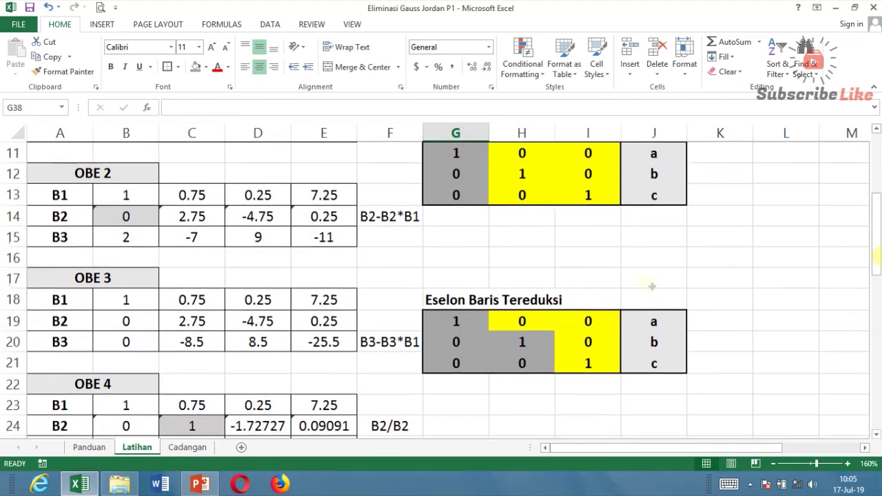
pyautogui.click(454, 302)
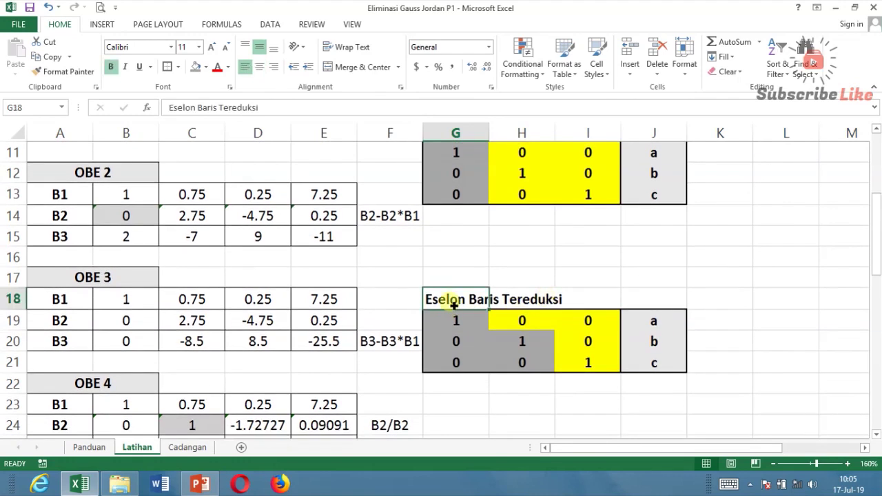
pyautogui.moveTo(454, 306); pyautogui.dragTo(669, 372)
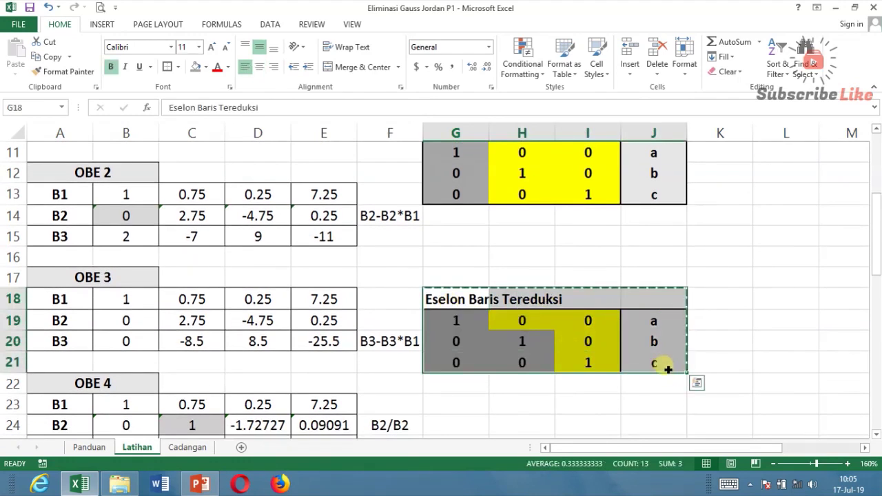
pyautogui.hotkey('ctrl', 'c')
pyautogui.moveTo(876, 273); pyautogui.dragTo(877, 348)
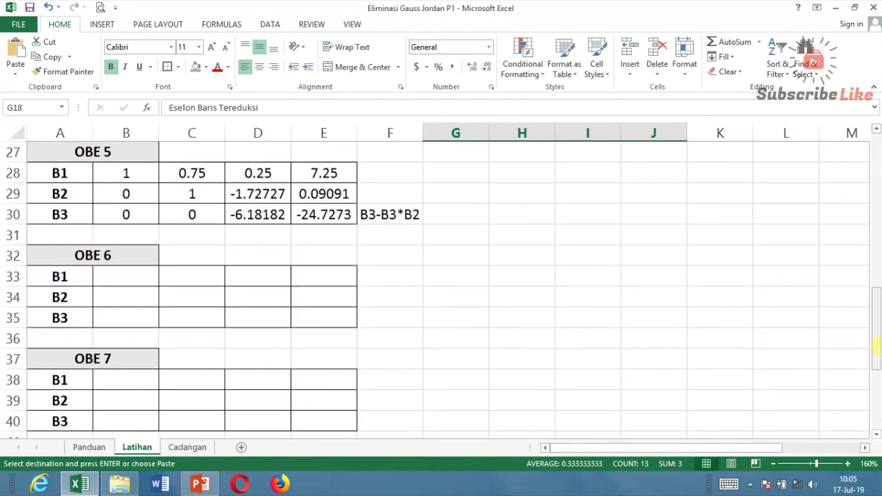
pyautogui.click(482, 379)
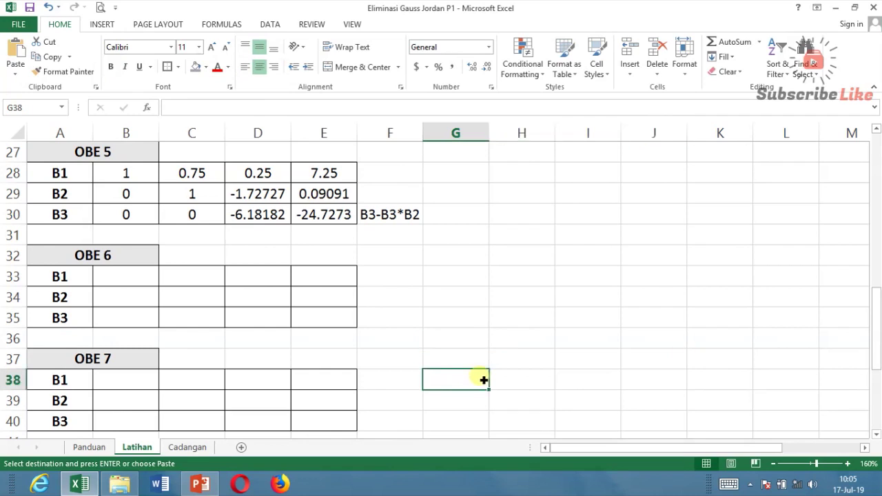
pyautogui.hotkey('ctrl', 'v')
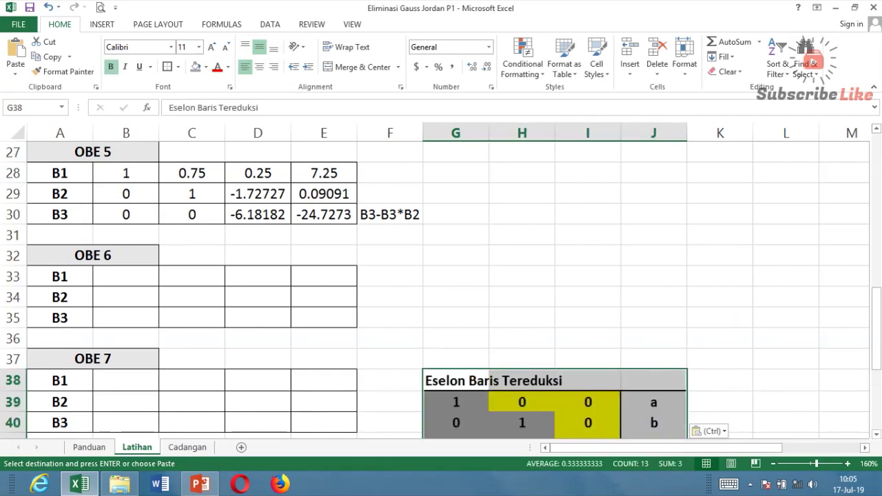
pyautogui.click(773, 463)
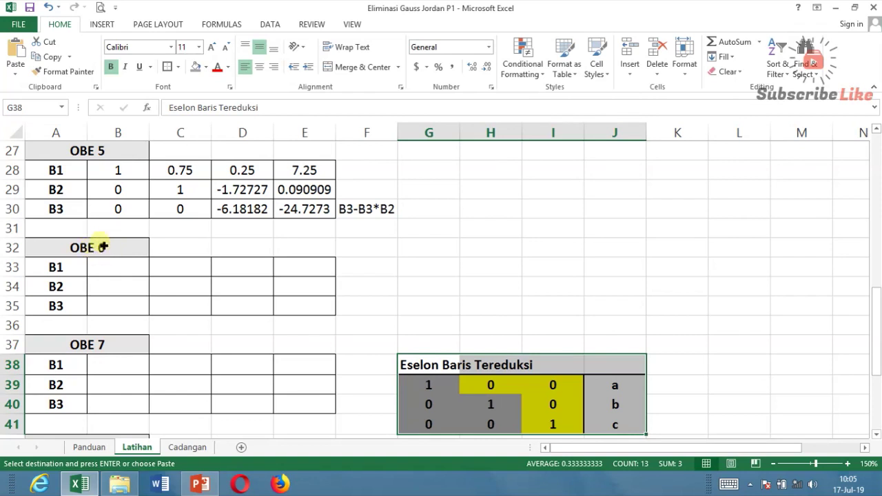
# Compare the copied target matrix's second-column entries in H39:H41 with cell C28 in row B1 of OBE 5.
pyautogui.click(466, 419)
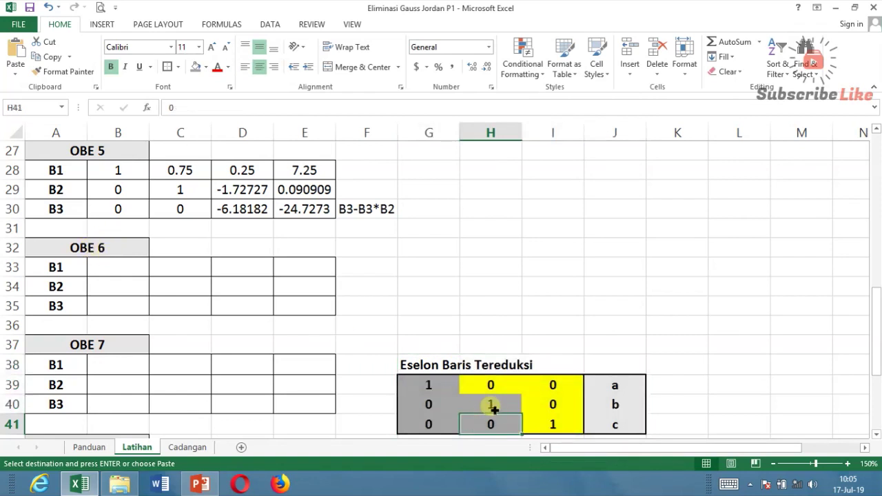
pyautogui.click(494, 408)
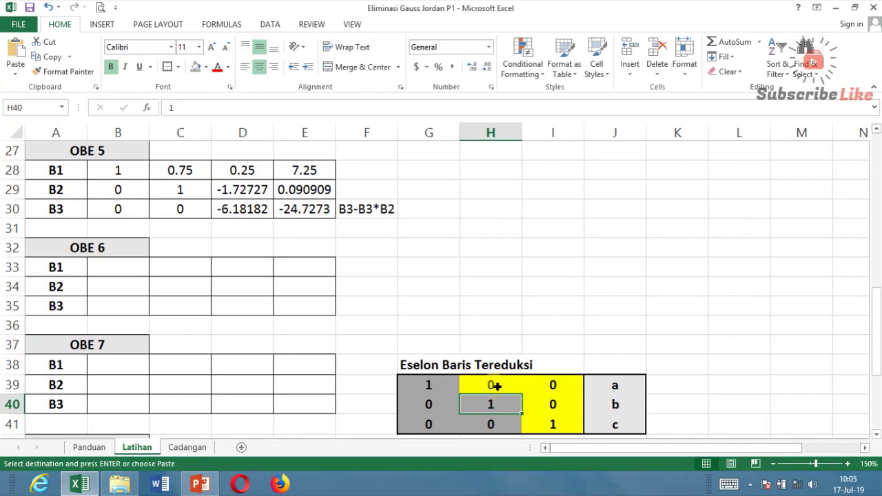
pyautogui.click(496, 387)
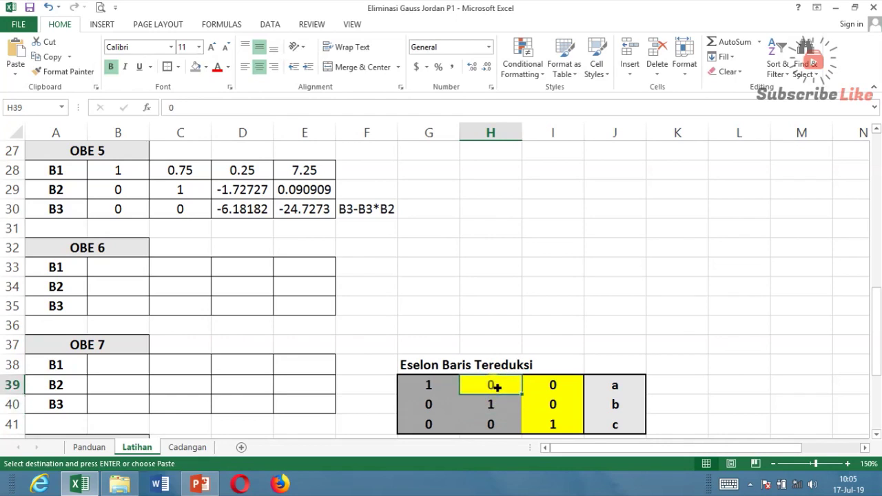
pyautogui.click(181, 173)
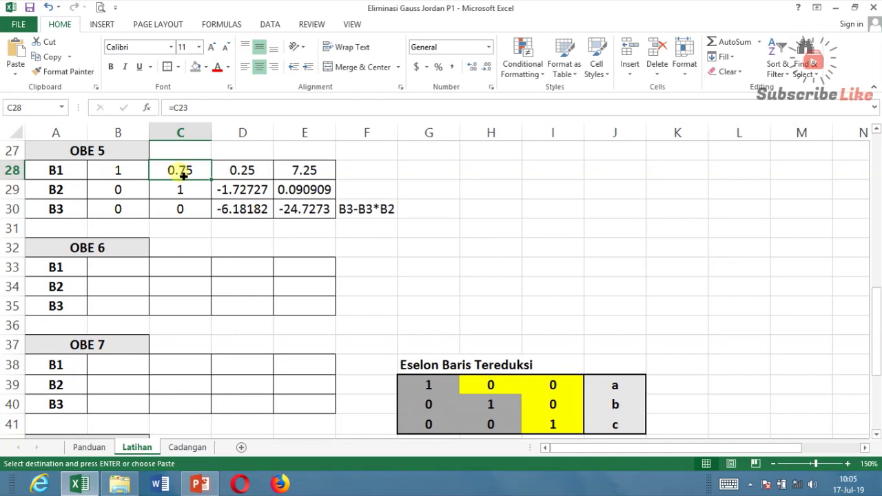
# Note the row operation B1-B1*B2 in cell F33, beside row B1 of OBE 6.
pyautogui.click(188, 272)
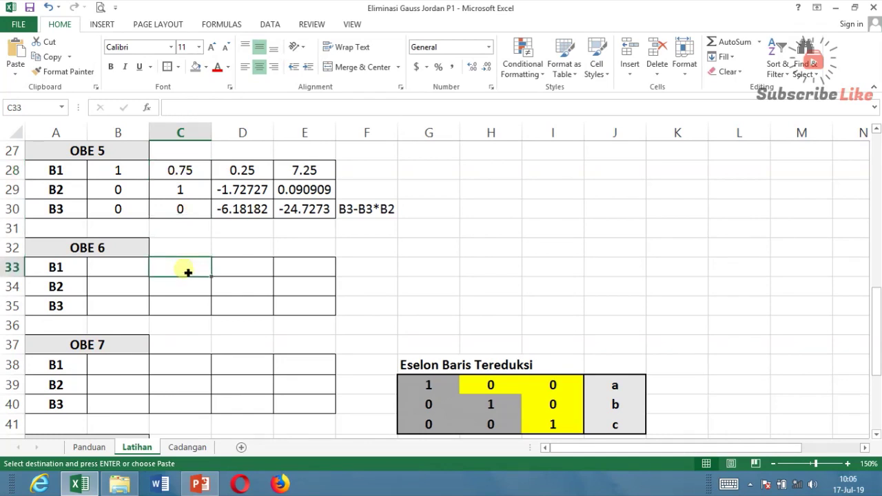
pyautogui.click(383, 274)
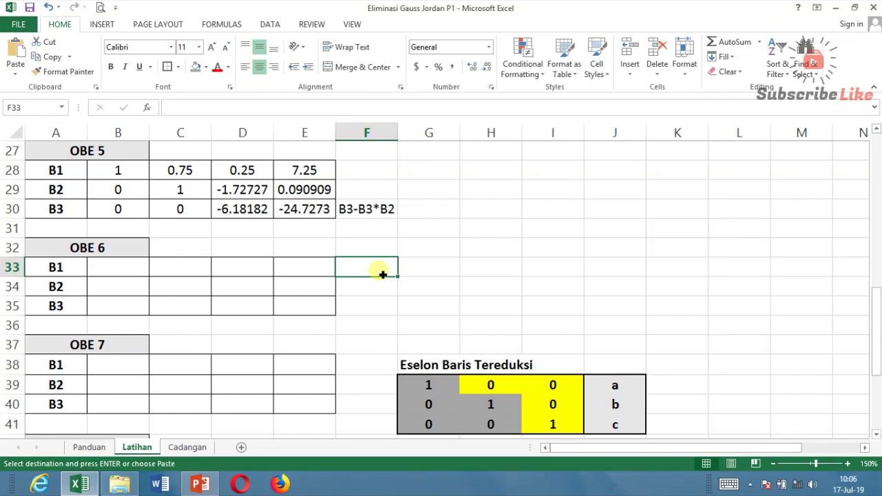
pyautogui.write('B1')
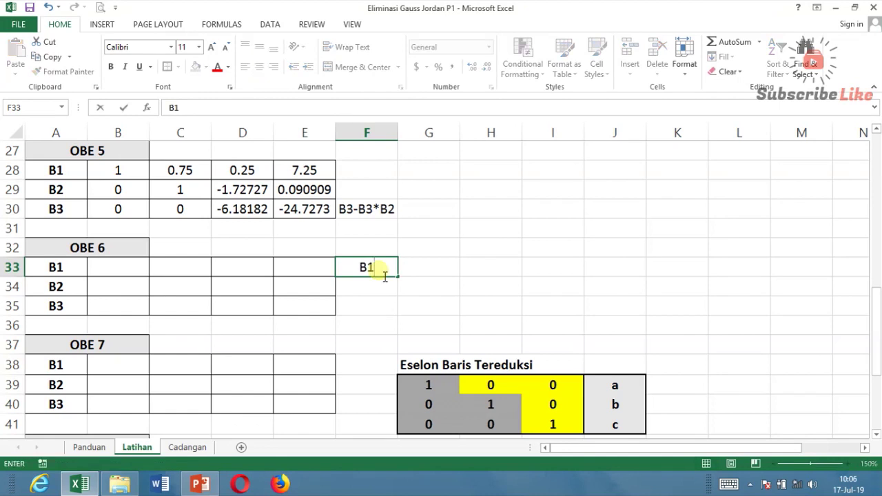
pyautogui.write('-B1*')
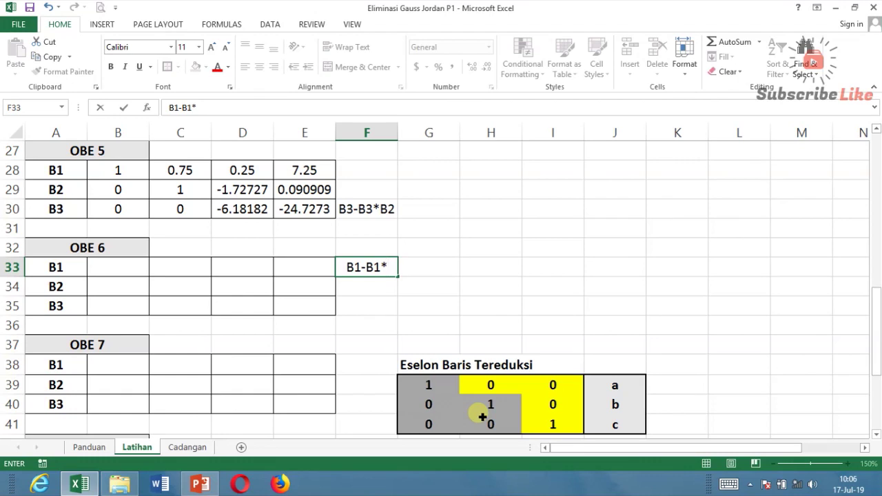
pyautogui.write('B2')
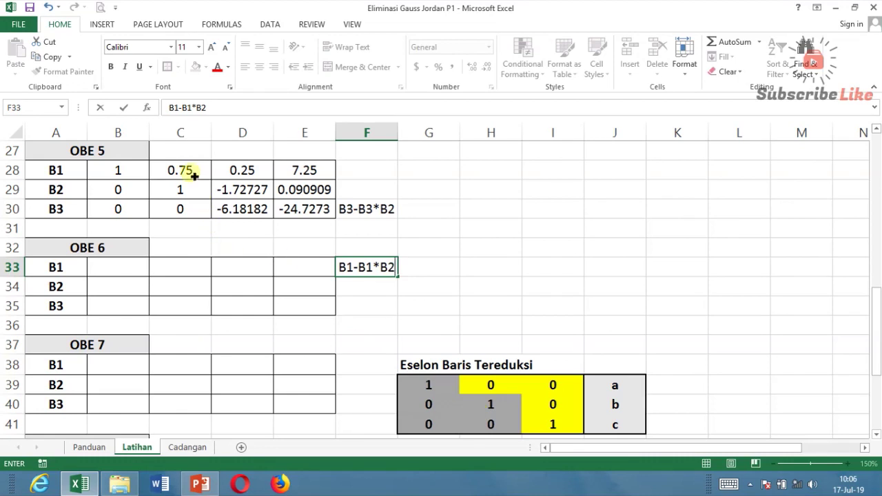
pyautogui.press('Return')
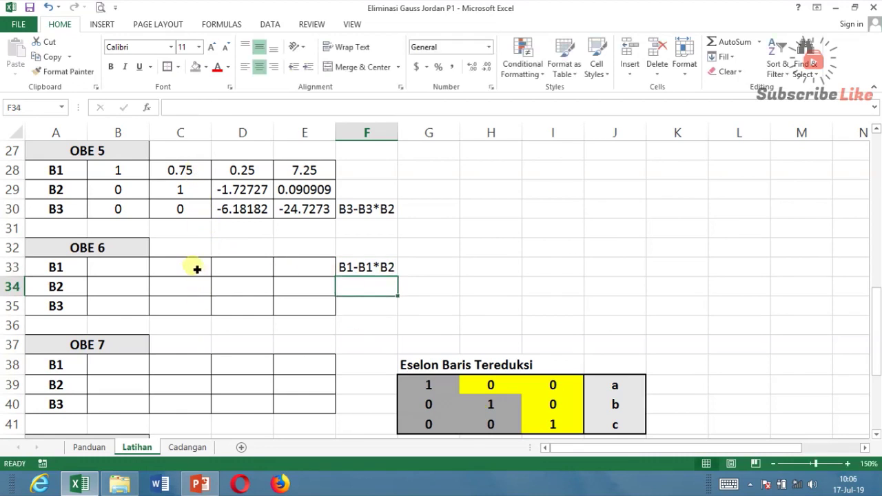
# Enter the formula =C28-$C$28*C29 in cell C33, the second-column entry of row B1 in OBE 6.
pyautogui.click(196, 268)
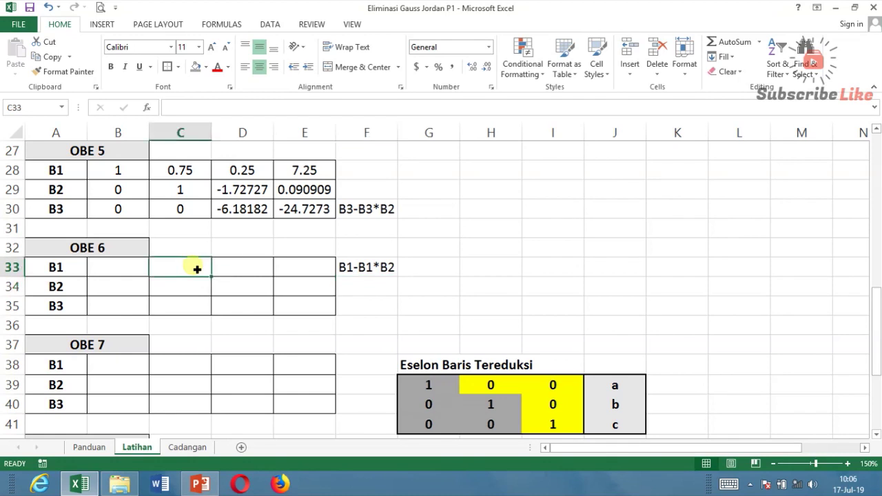
pyautogui.write('=')
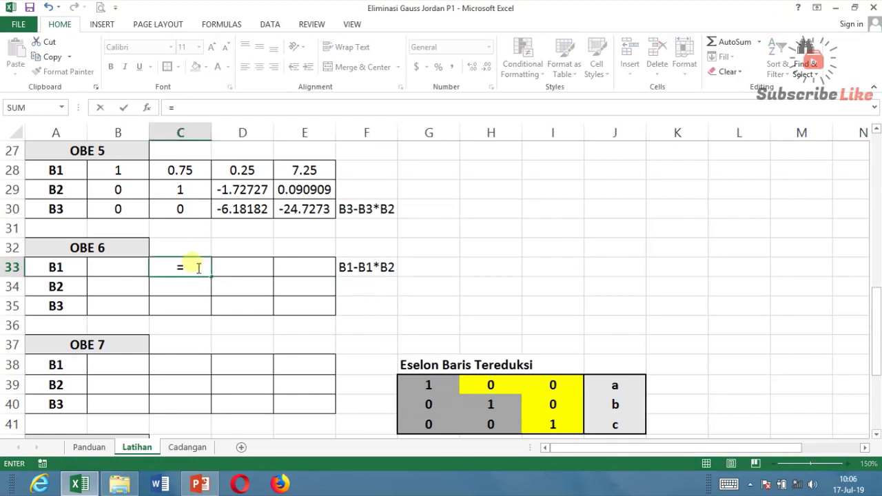
pyautogui.click(195, 172)
pyautogui.write('-')
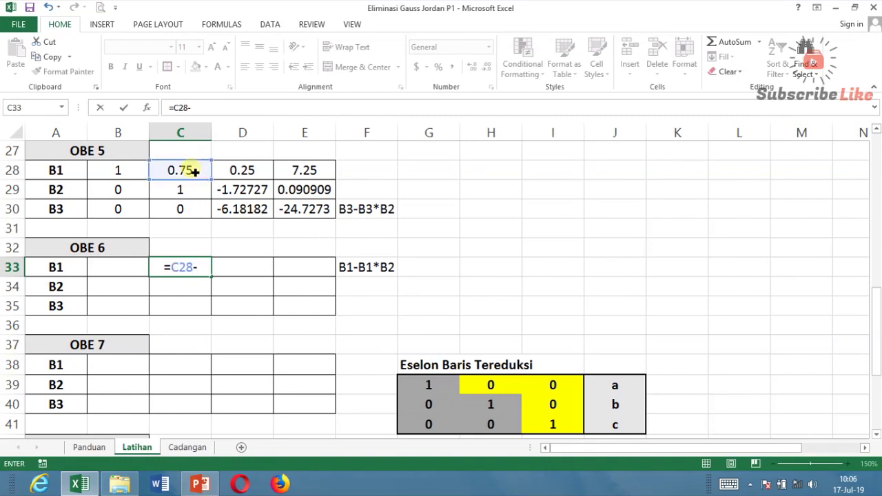
pyautogui.click(195, 171)
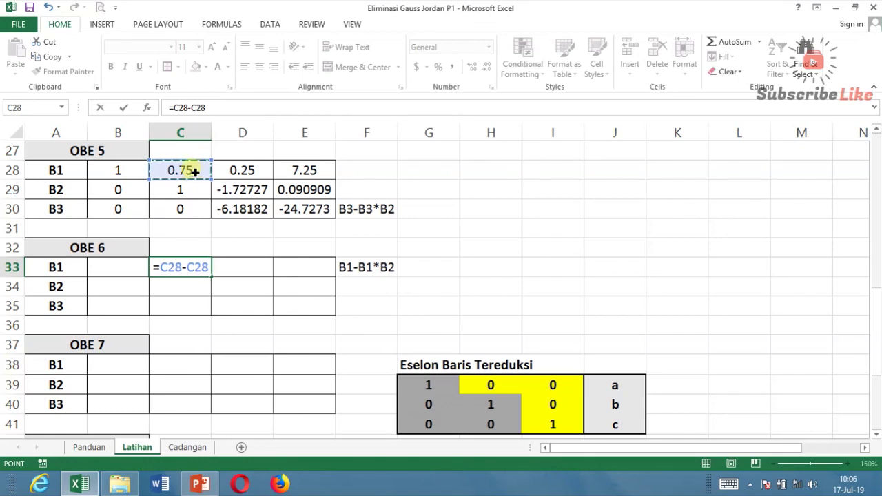
pyautogui.press('F4')
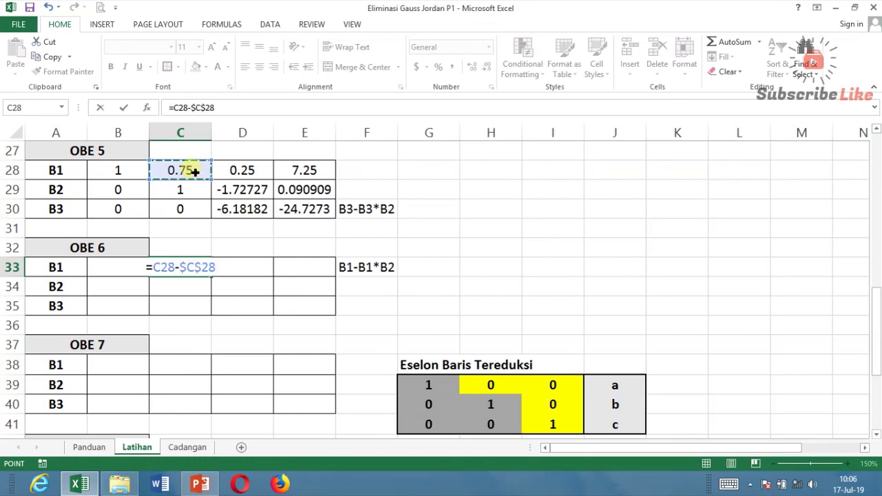
pyautogui.write('*')
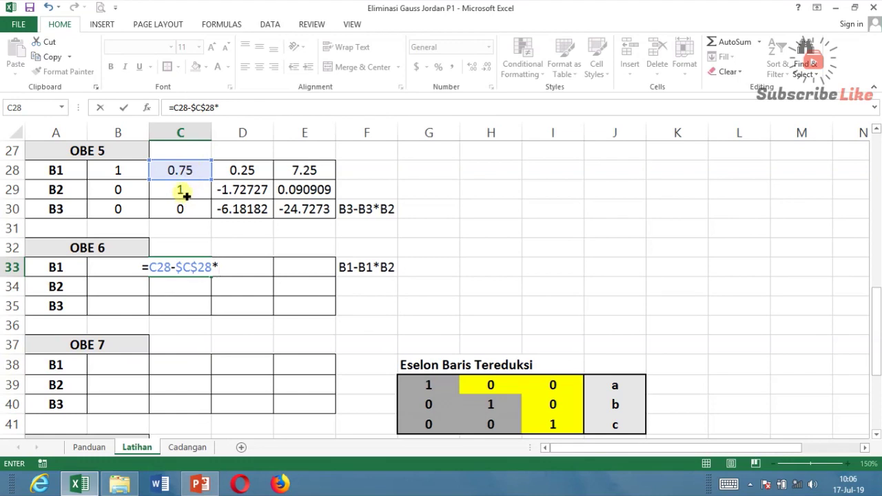
pyautogui.click(179, 198)
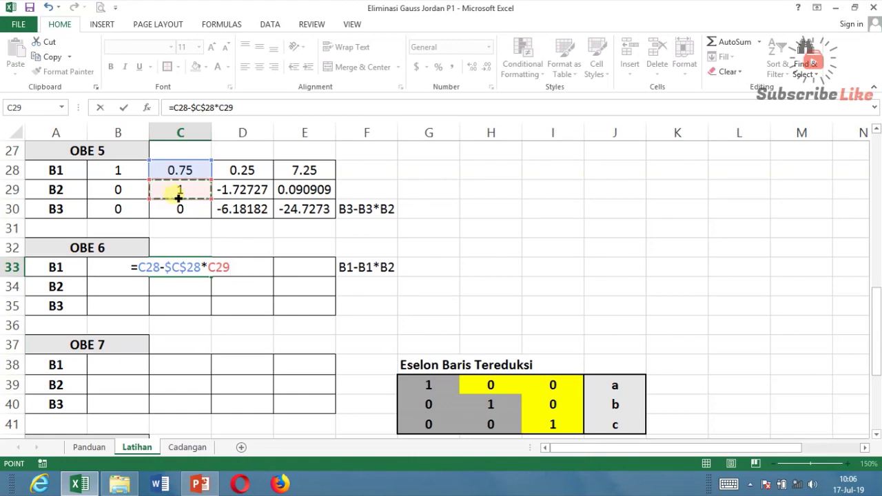
pyautogui.press('Return')
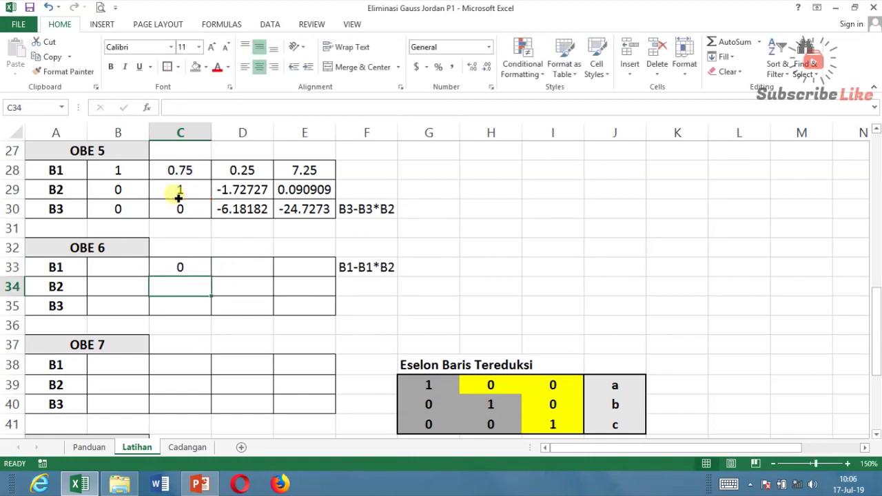
# Fill the C33 formula back to B33 and across to E33 to complete row B1 of OBE 6.
pyautogui.click(191, 265)
pyautogui.moveTo(214, 280); pyautogui.dragTo(104, 267)
pyautogui.moveTo(214, 278); pyautogui.dragTo(325, 285)
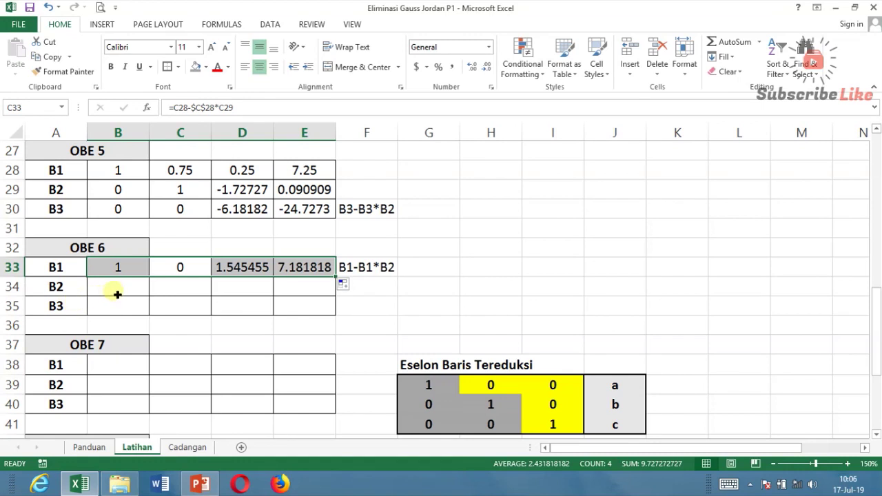
# Carry row B2 into OBE 6 by entering =B29 in cell B34 and filling it across to E34.
pyautogui.click(117, 294)
pyautogui.write('=')
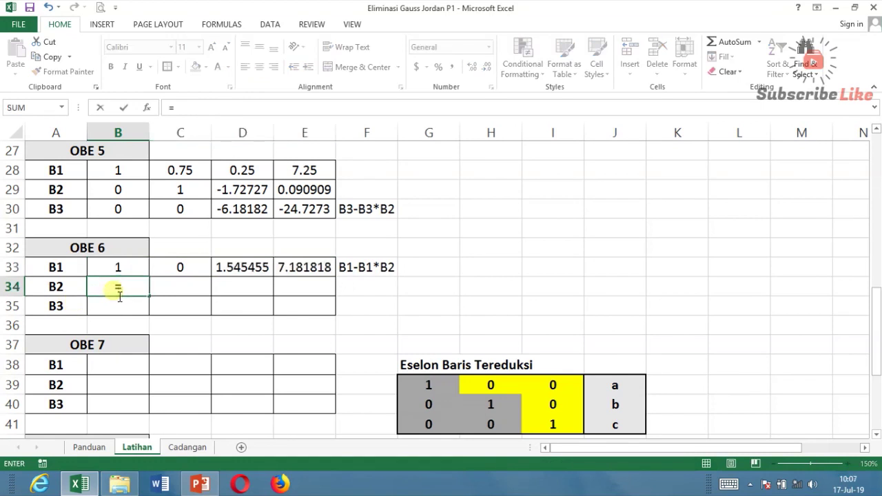
pyautogui.click(126, 199)
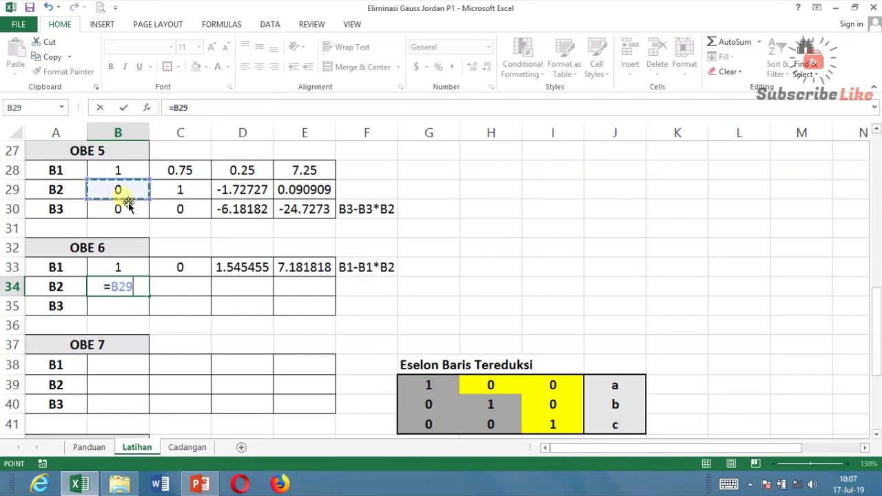
pyautogui.press('Return')
pyautogui.click(133, 286)
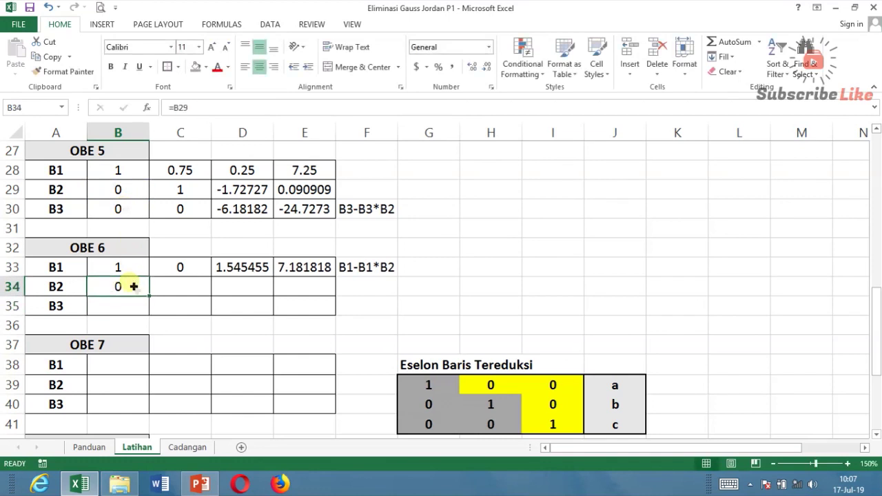
pyautogui.moveTo(152, 300); pyautogui.dragTo(347, 299)
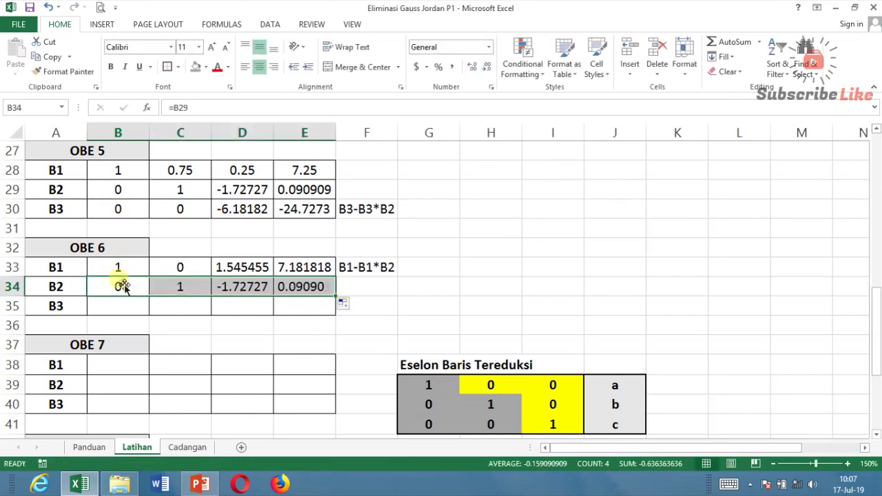
# Carry row B3 into OBE 6 by entering =B30 in cell B35 and filling it across to E35.
pyautogui.click(117, 307)
pyautogui.write('=')
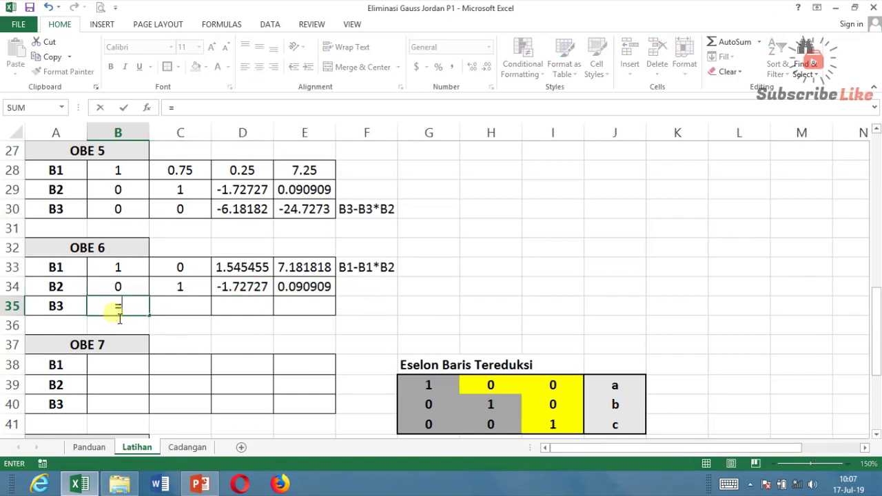
pyautogui.click(118, 213)
pyautogui.press('Return')
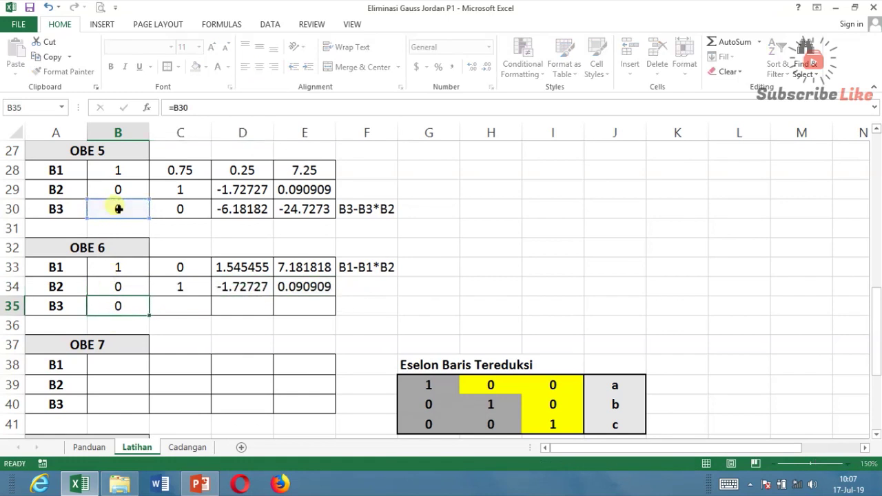
pyautogui.click(139, 308)
pyautogui.moveTo(150, 316); pyautogui.dragTo(331, 317)
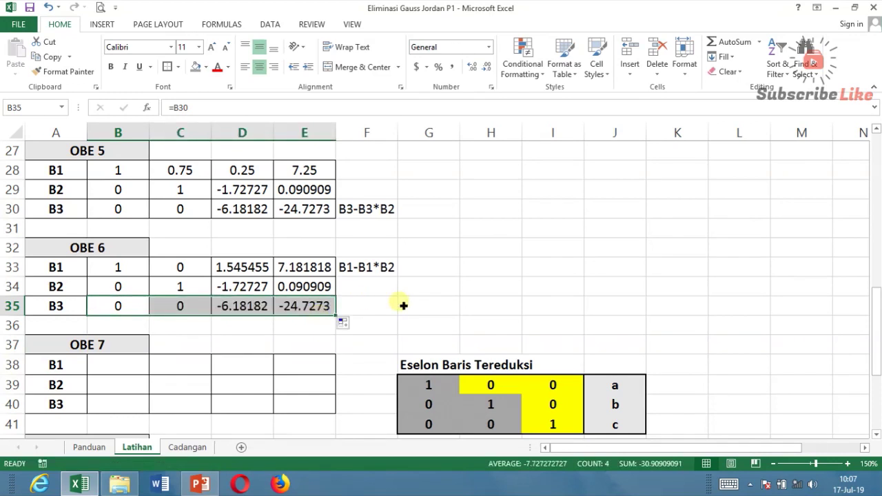
# Shade the second-column zero in cell H39 of the copied target matrix gray.
pyautogui.click(515, 385)
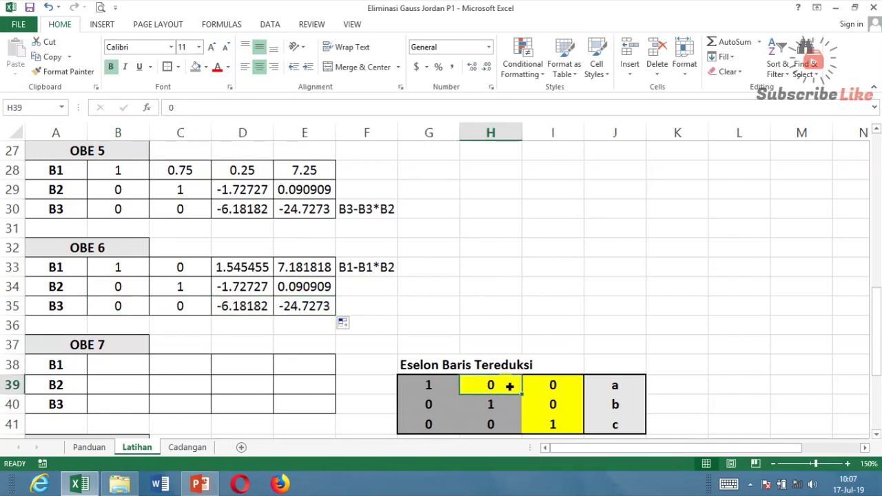
pyautogui.click(195, 66)
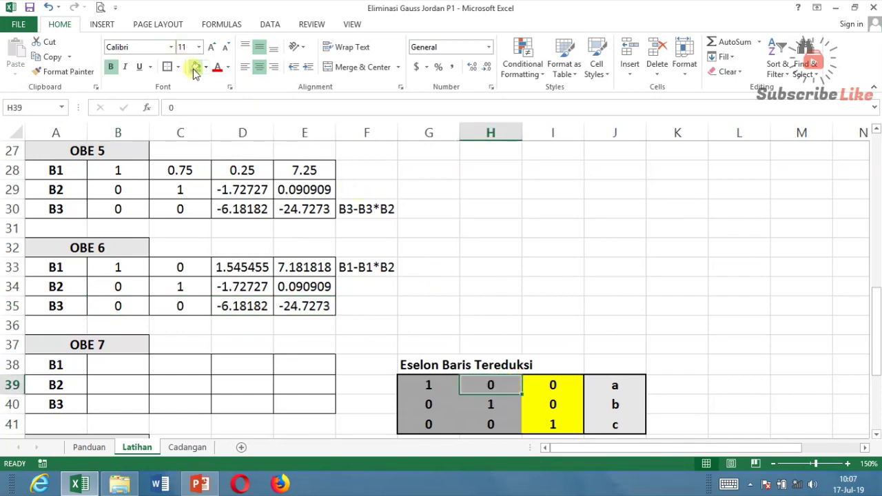
pyautogui.click(507, 327)
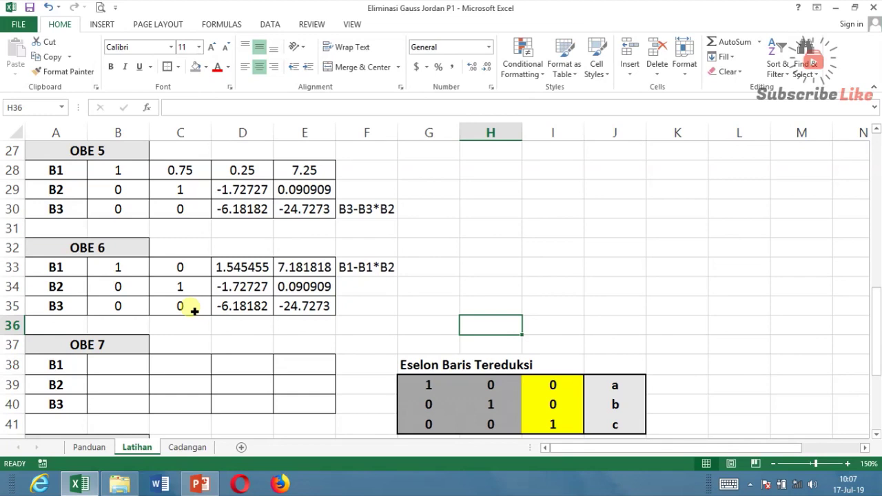
# Compare the third column of OBE 7, D38:D40, with the target matrix's third-column entry in I41.
pyautogui.click(876, 437)
pyautogui.click(875, 436)
pyautogui.click(875, 436)
pyautogui.click(876, 437)
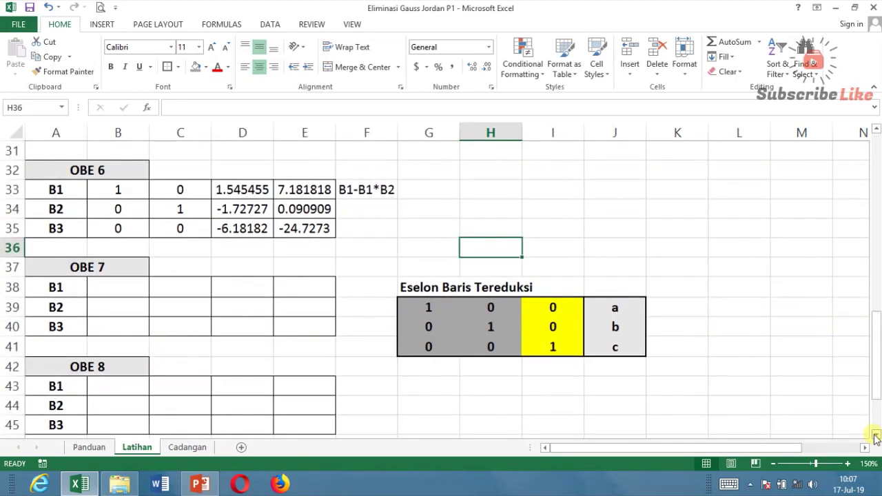
pyautogui.click(875, 436)
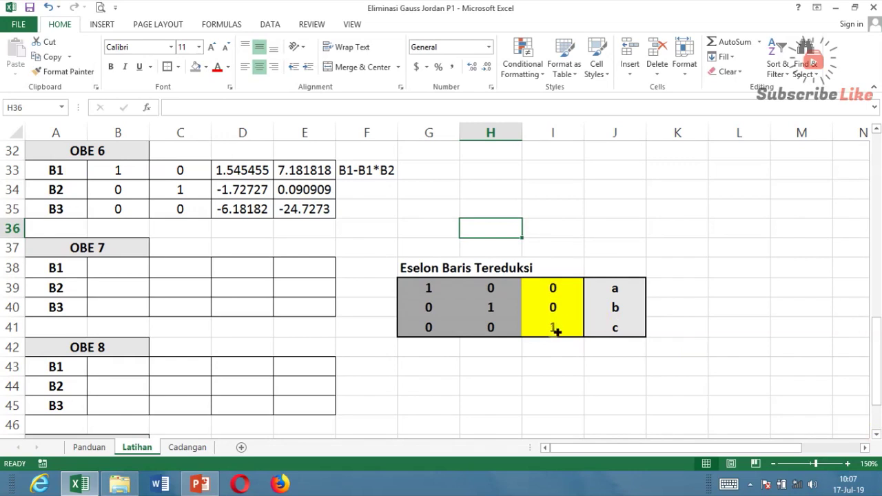
pyautogui.moveTo(249, 268); pyautogui.dragTo(247, 310)
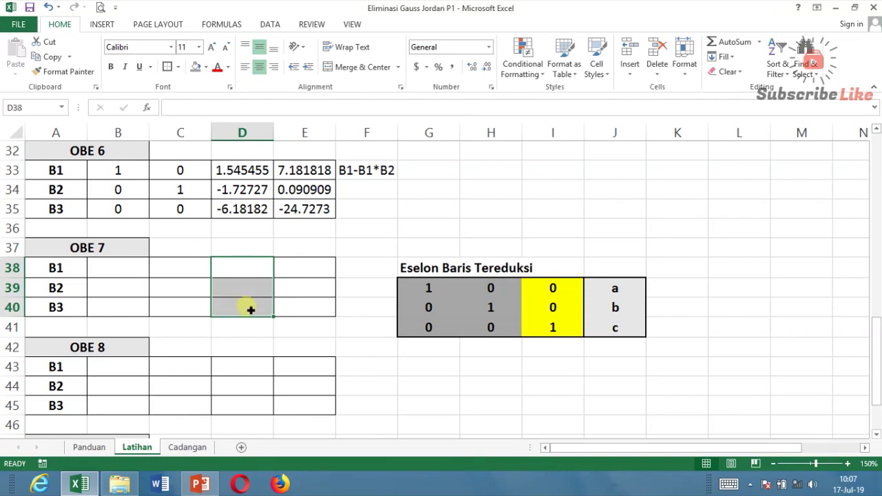
pyautogui.click(250, 312)
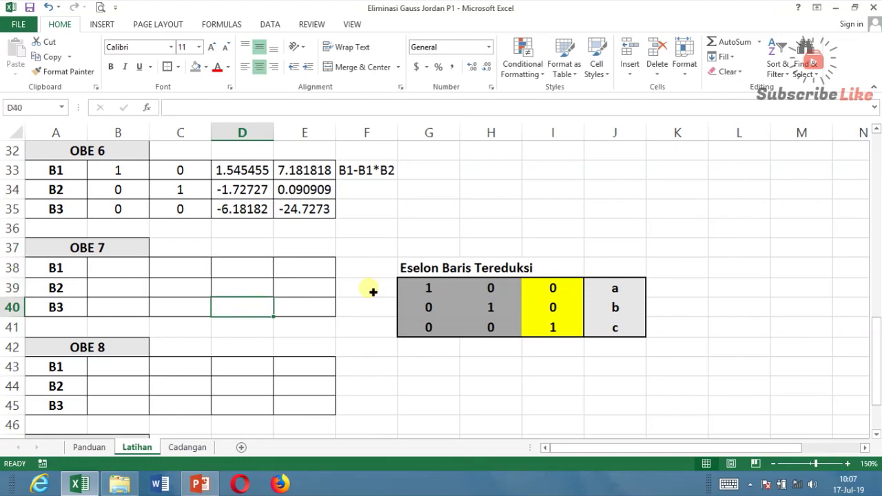
pyautogui.click(539, 331)
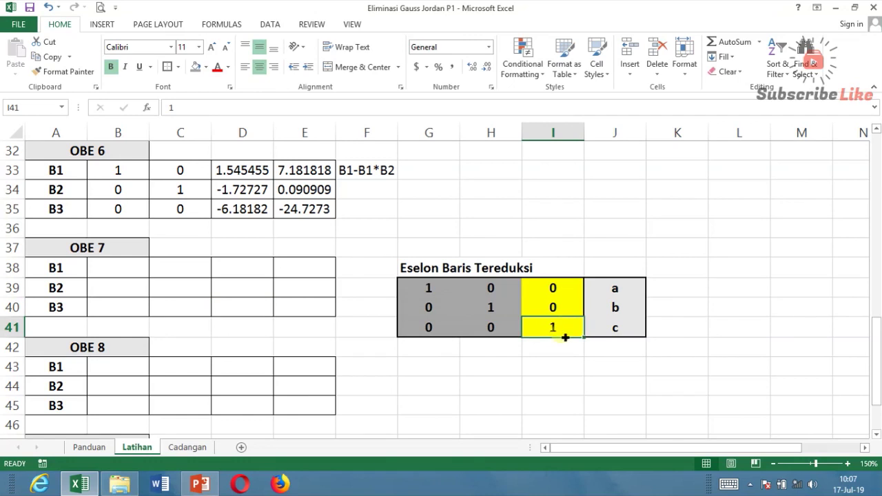
pyautogui.click(252, 308)
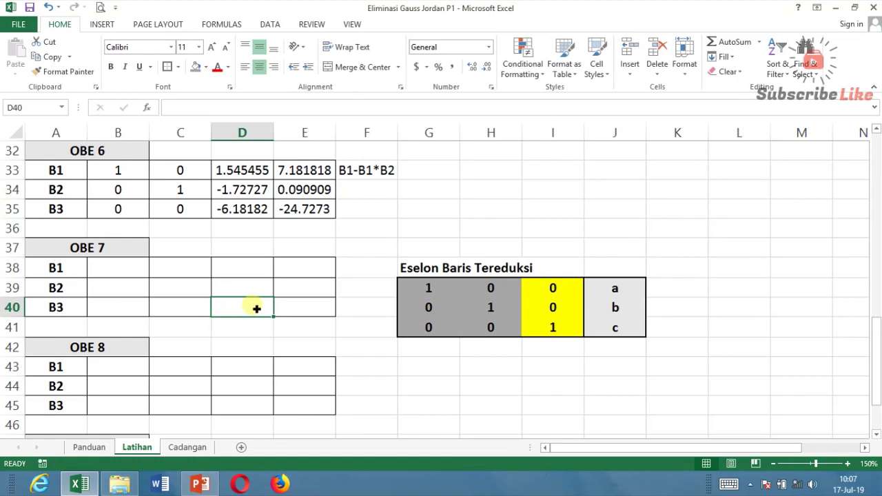
# Note the row operation B3/B3 in cell F40, beside row B3 of OBE 7, and select cell D40.
pyautogui.click(358, 316)
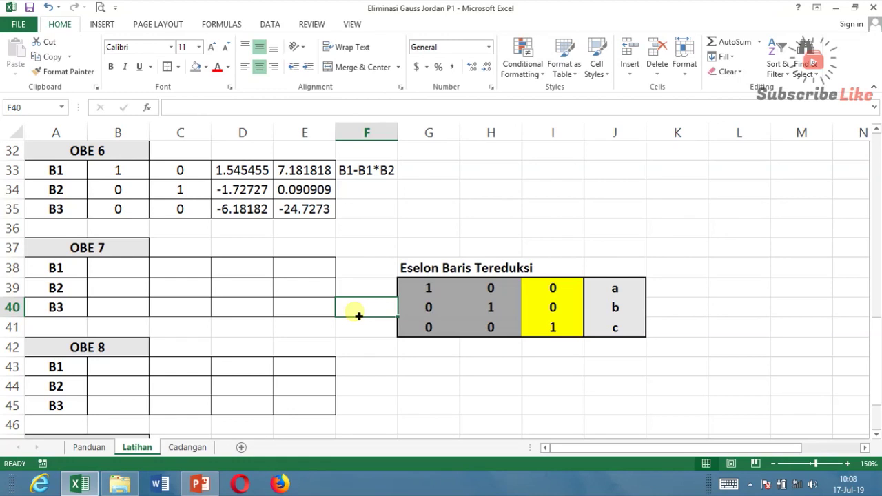
pyautogui.write('B2')
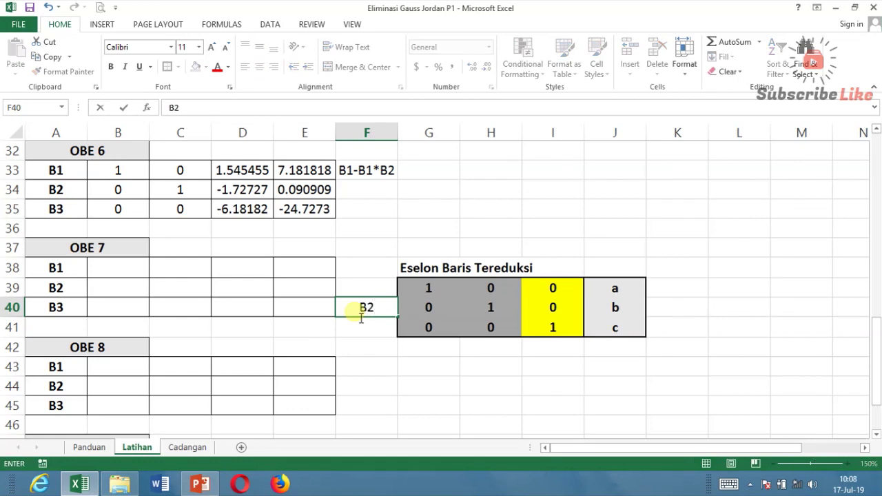
pyautogui.press('BackSpace')
pyautogui.write('3/B3')
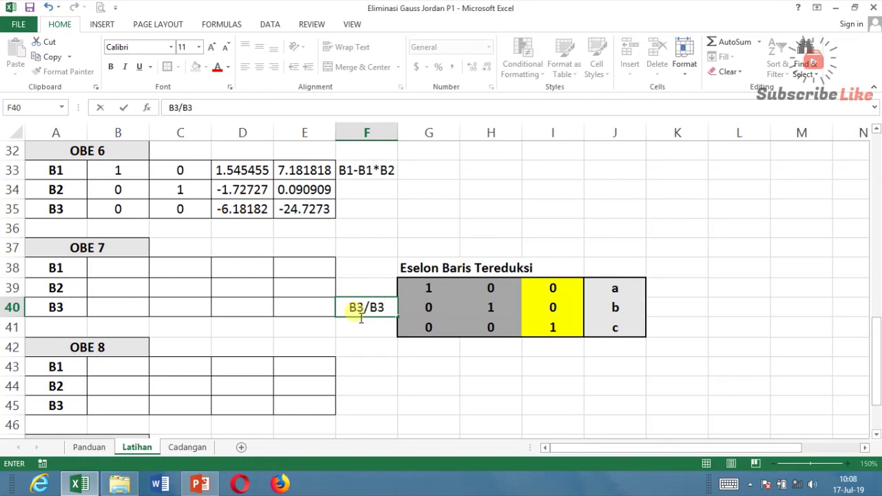
pyautogui.press('Left')
pyautogui.press('Left')
pyautogui.press('Left')
pyautogui.press('Right')
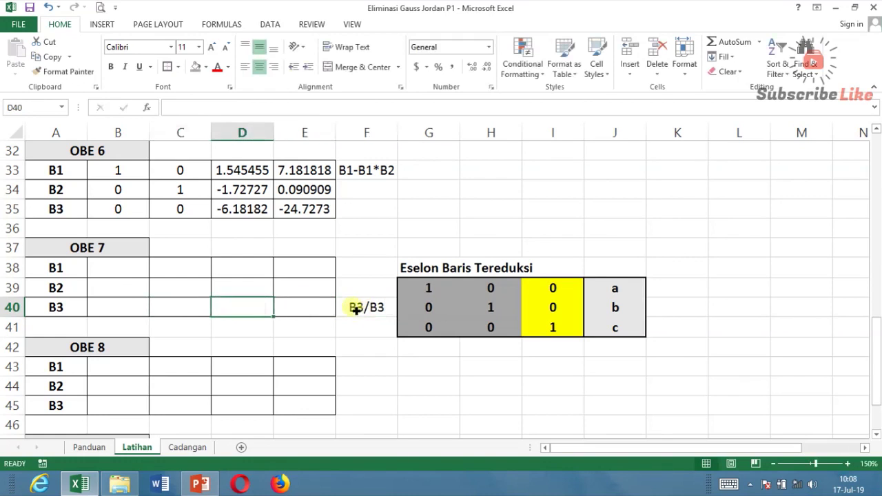
# Compute row B3 of OBE 7 by entering =D35/$D$35 in cell D40 and filling it across B40:E40.
pyautogui.write('=')
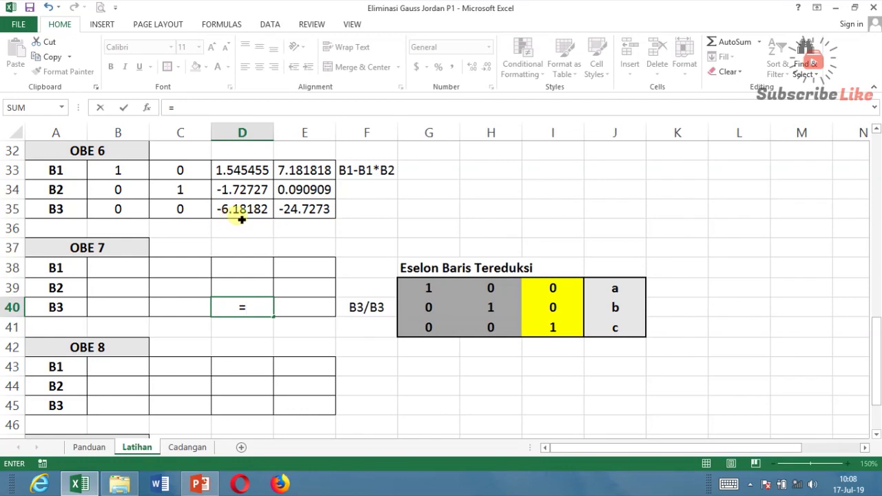
pyautogui.click(253, 216)
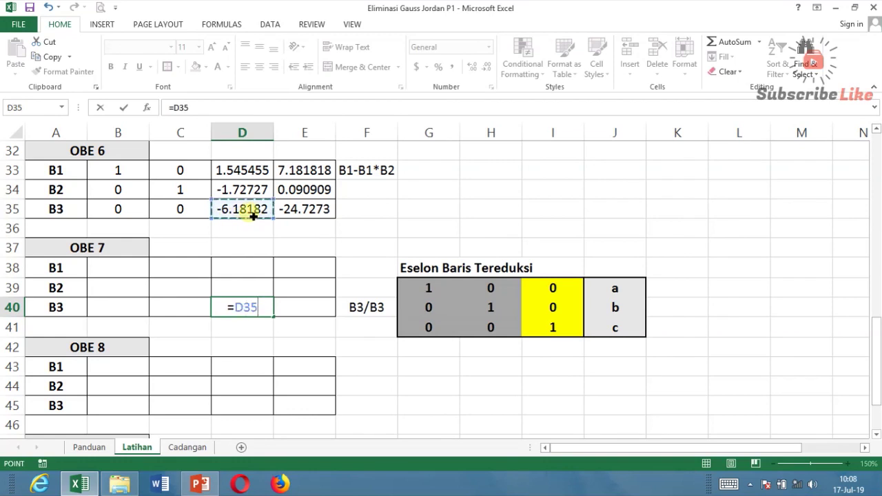
pyautogui.write('/')
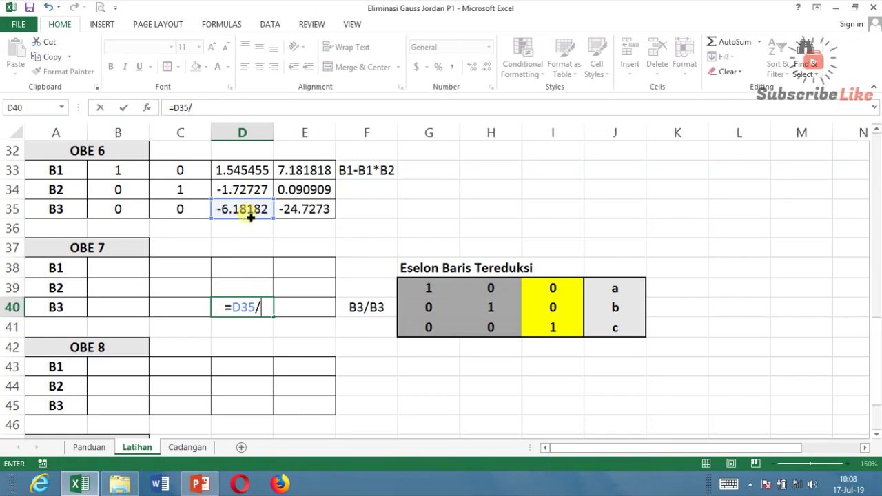
pyautogui.click(250, 216)
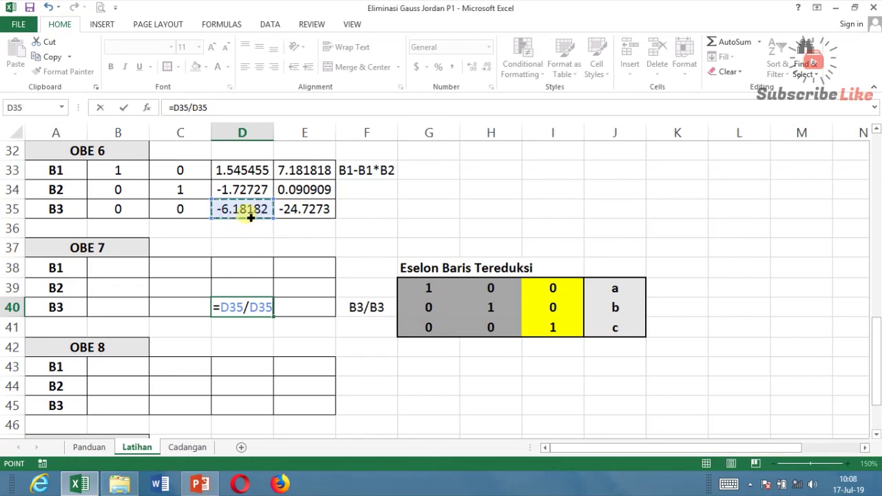
pyautogui.press('F4')
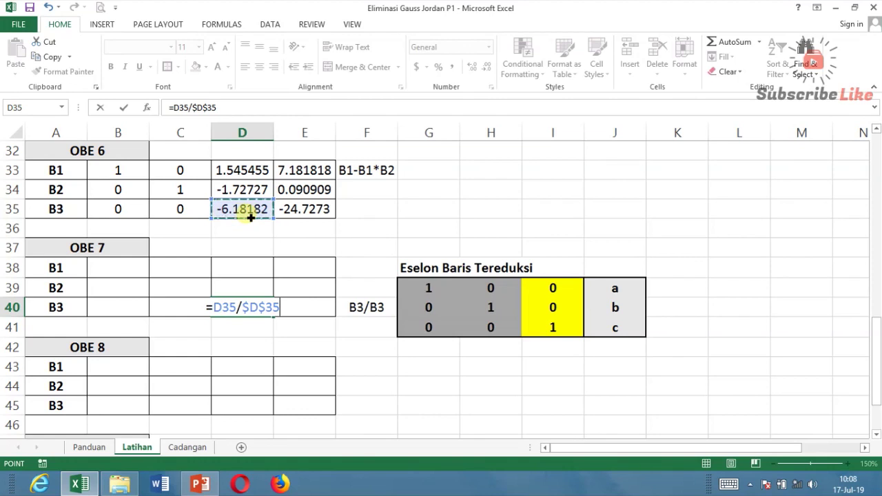
pyautogui.press('Return')
pyautogui.click(249, 308)
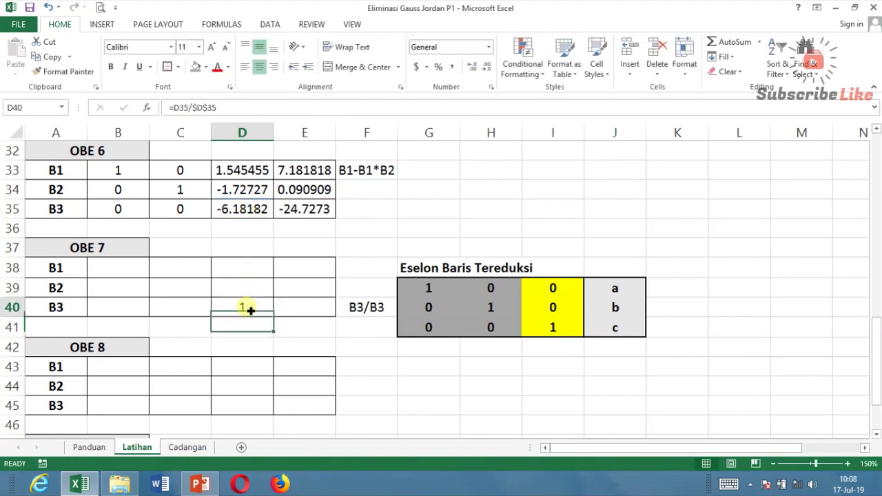
pyautogui.moveTo(274, 317); pyautogui.dragTo(115, 319)
pyautogui.moveTo(275, 316); pyautogui.dragTo(335, 318)
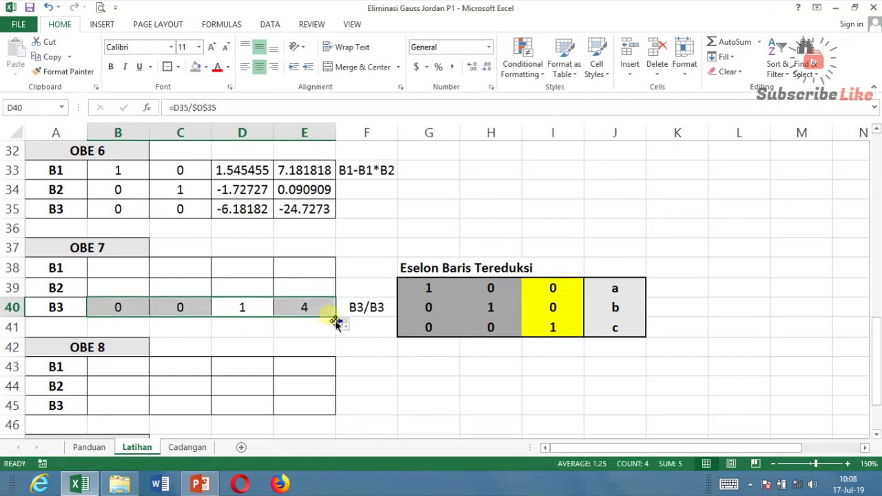
pyautogui.click(403, 390)
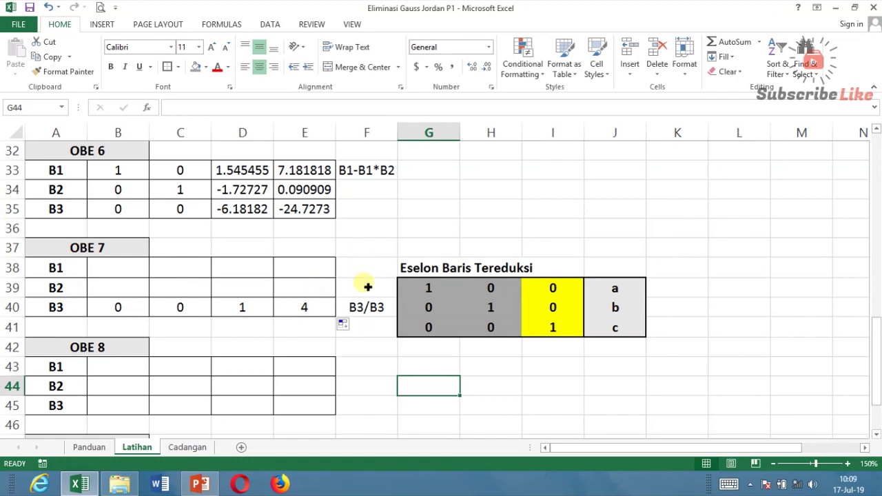
# Carry row B1 into OBE 7 by entering =B33 in cell B38 and filling it across to E38.
pyautogui.click(110, 268)
pyautogui.write('=')
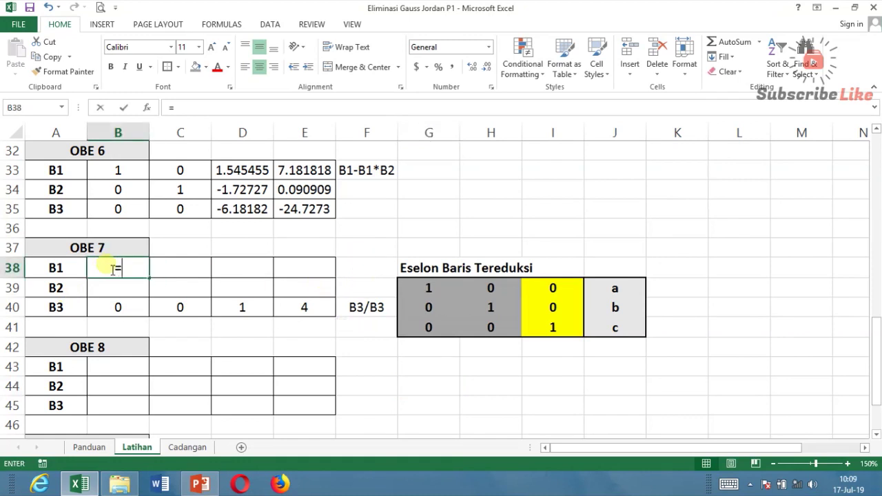
pyautogui.click(136, 173)
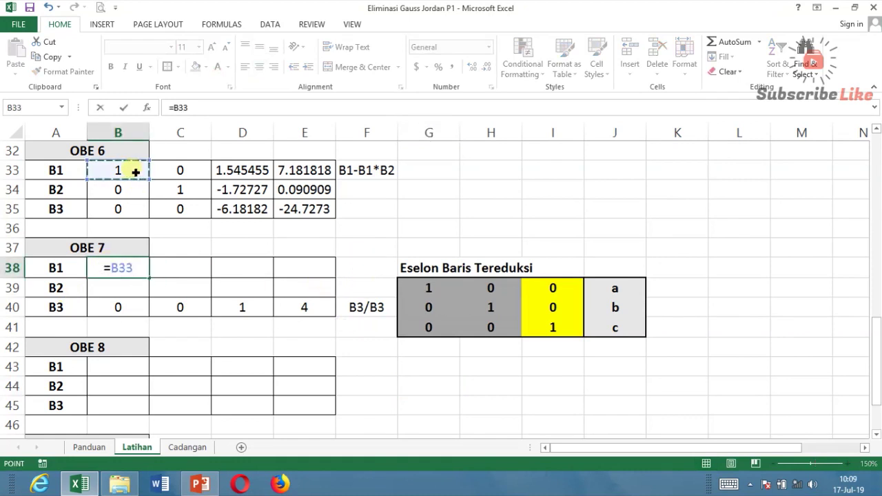
pyautogui.press('Return')
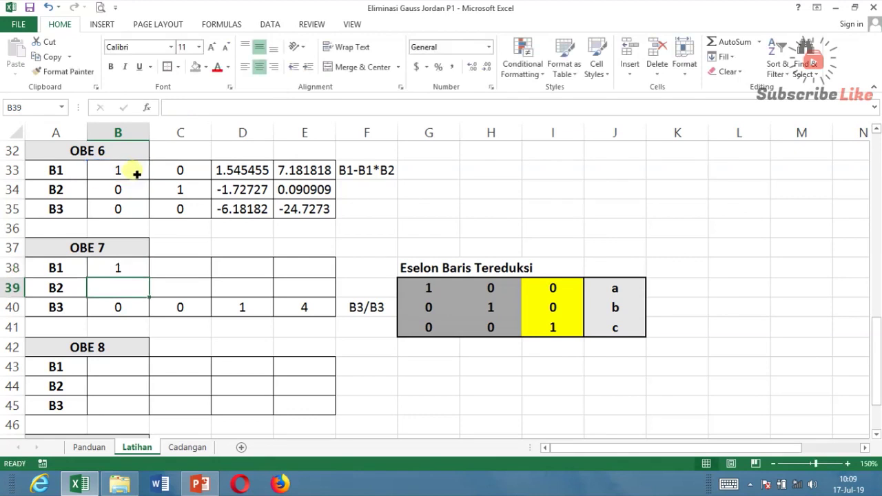
pyautogui.click(138, 267)
pyautogui.moveTo(150, 277); pyautogui.dragTo(306, 282)
# Carry row B2 into OBE 7 by entering =B34 in cell B39 and filling it across to E39.
pyautogui.click(130, 294)
pyautogui.write('=')
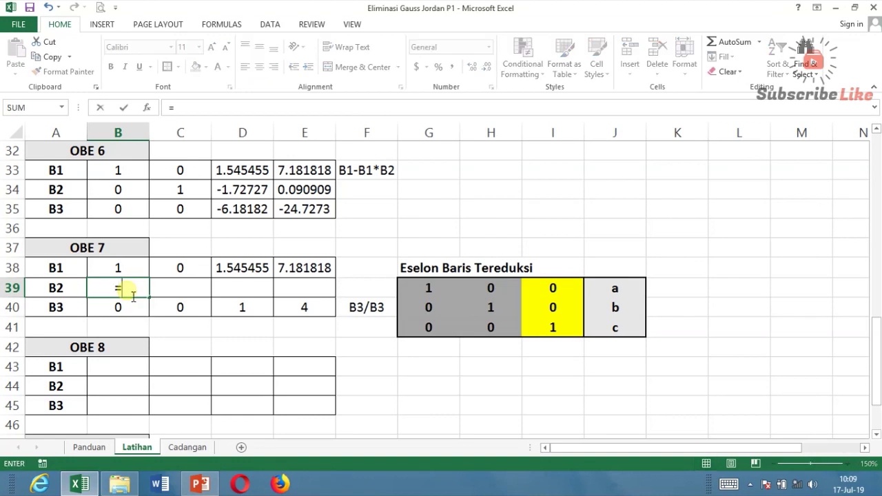
pyautogui.click(131, 193)
pyautogui.press('Return')
pyautogui.click(138, 289)
pyautogui.moveTo(150, 302); pyautogui.dragTo(327, 302)
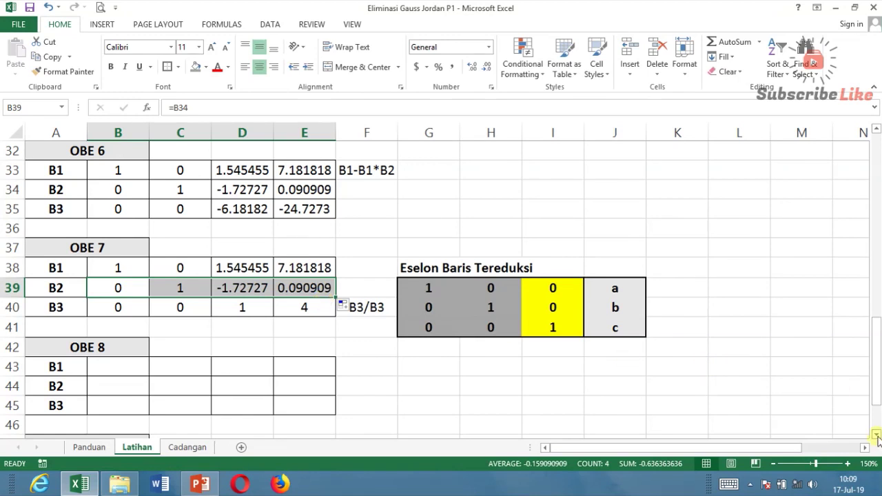
# Shade the third-column leading 1 in cell I41 of the target matrix gray.
pyautogui.scroll(-1, 614, 253)
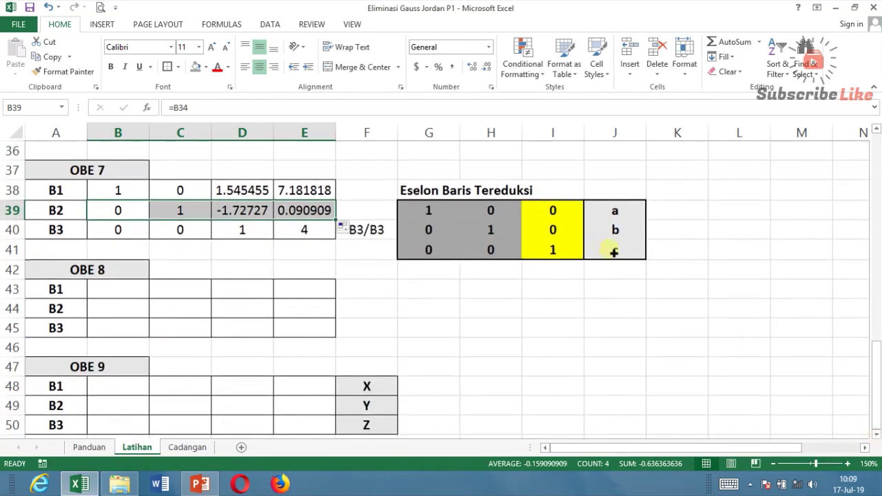
pyautogui.click(576, 254)
pyautogui.click(196, 69)
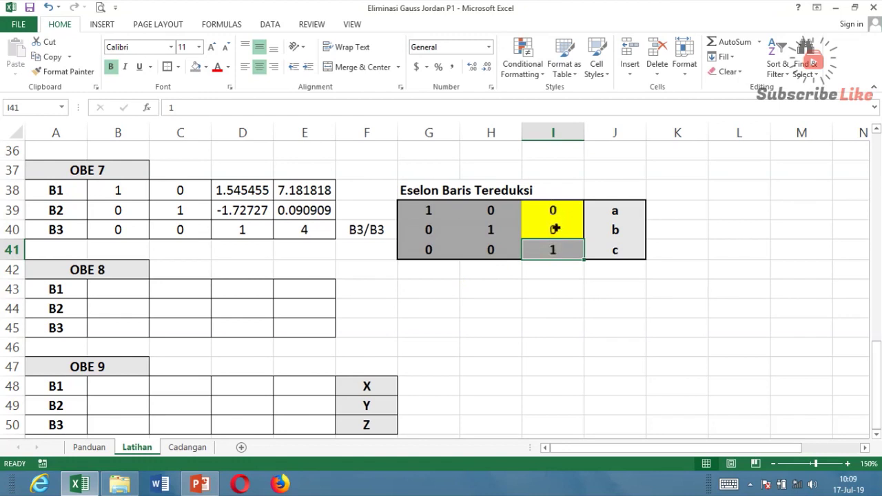
# Compare the third-column entries D38:D39 with the target zeros, and note the row operation B1-B1*B3 in cell F43 beside row B1 of OBE 8.
pyautogui.moveTo(250, 193); pyautogui.dragTo(250, 215)
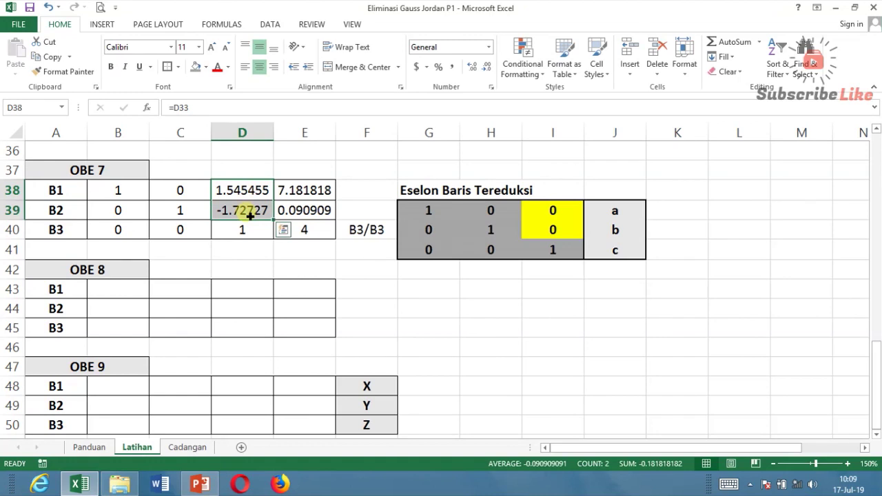
pyautogui.click(560, 214)
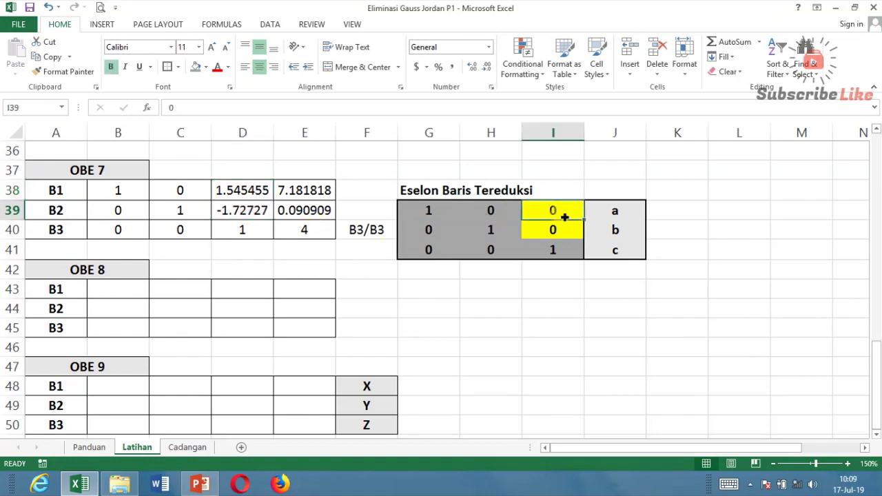
pyautogui.click(248, 196)
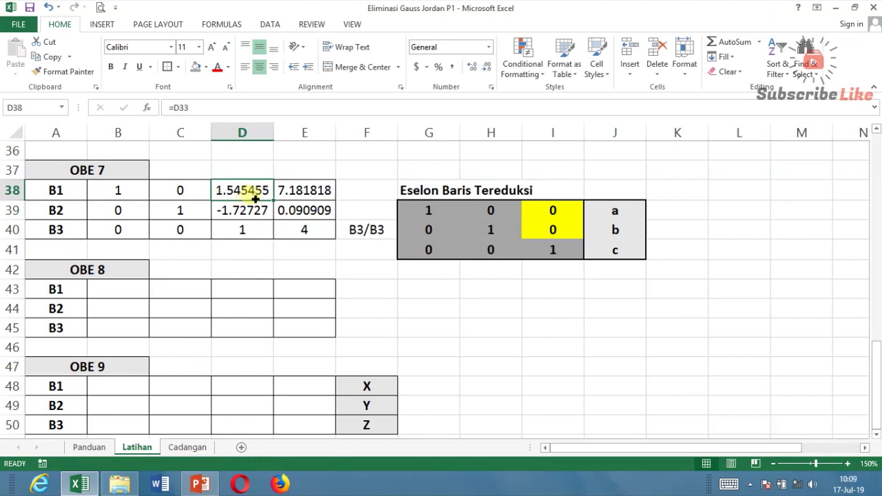
pyautogui.click(249, 295)
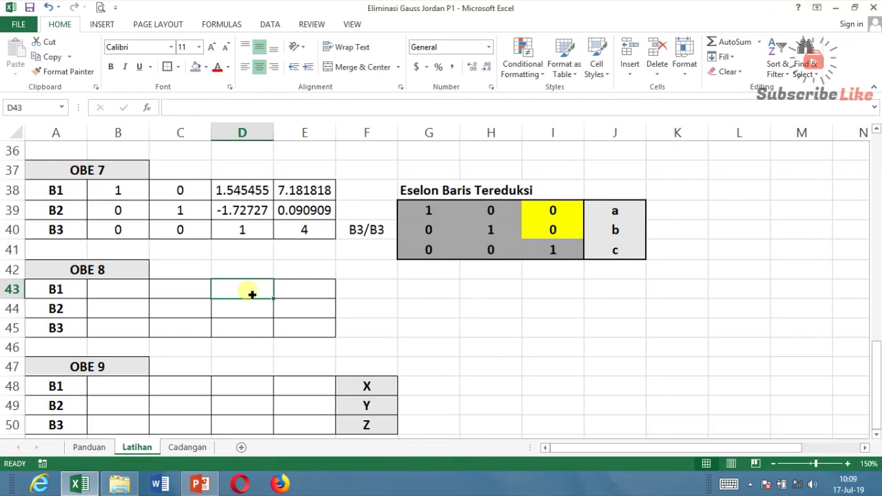
pyautogui.click(350, 295)
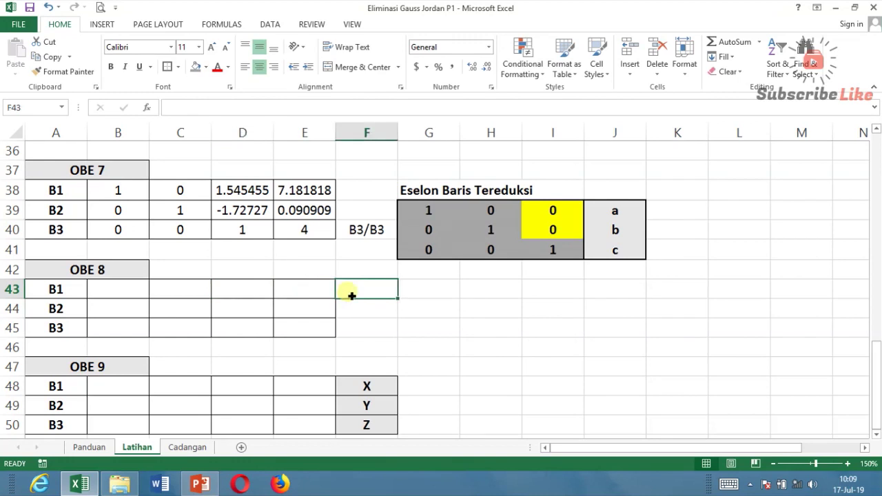
pyautogui.write('B1-')
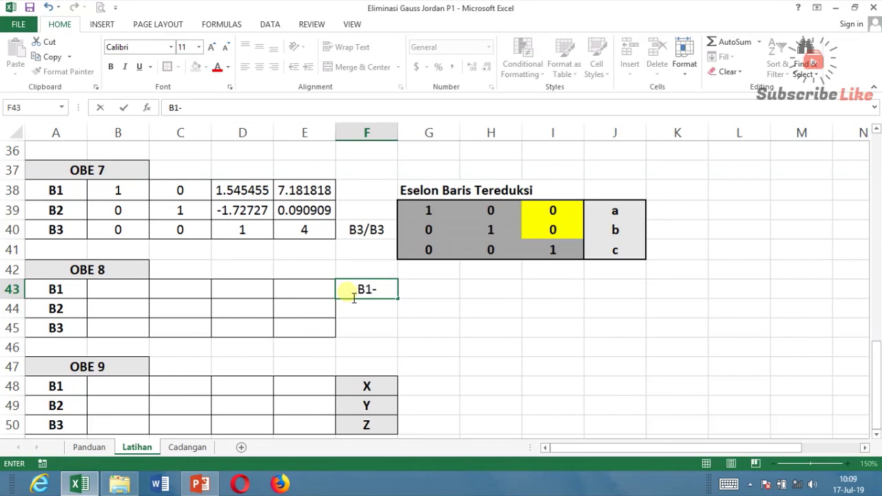
pyautogui.write('B1*')
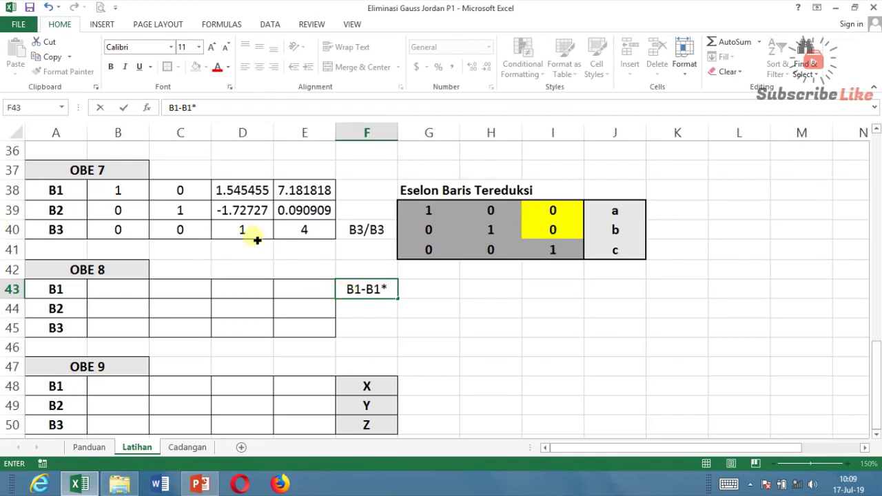
pyautogui.write('b3')
pyautogui.press('BackSpace')
pyautogui.press('BackSpace')
pyautogui.write('B3')
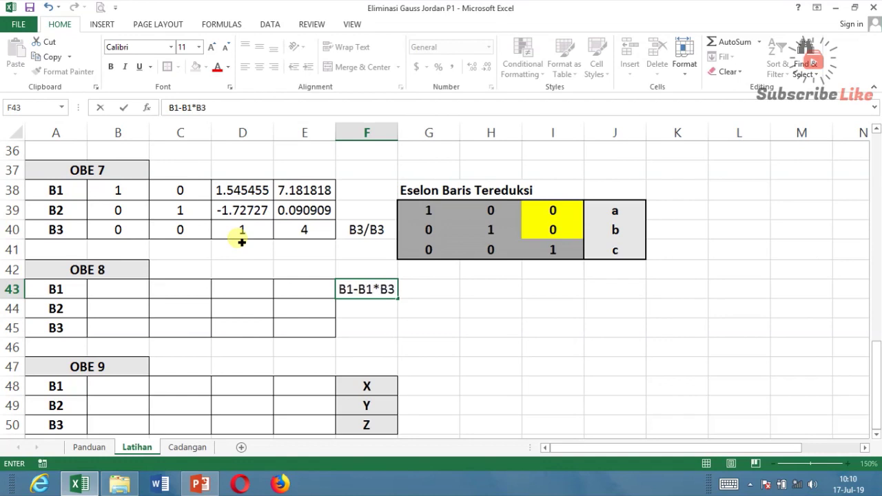
pyautogui.press('Return')
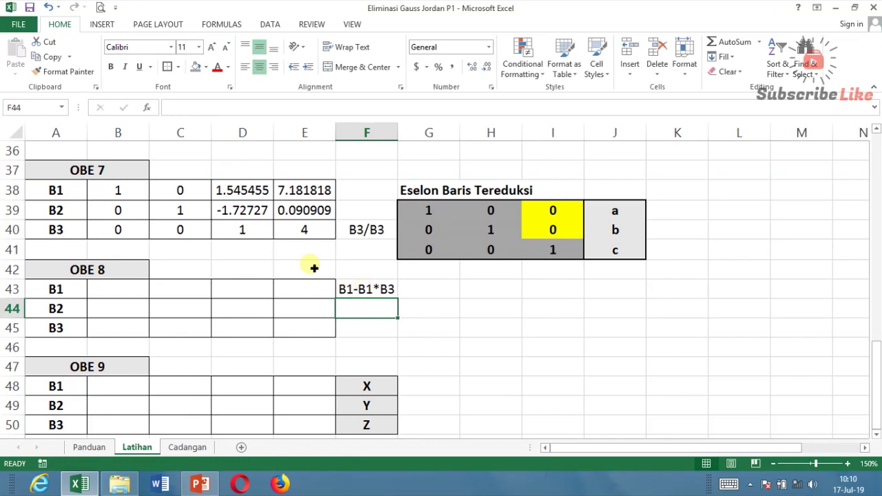
# Enter the formula =D38-$D$38*D40 in cell D43 of row B1 in OBE 8.
pyautogui.click(225, 193)
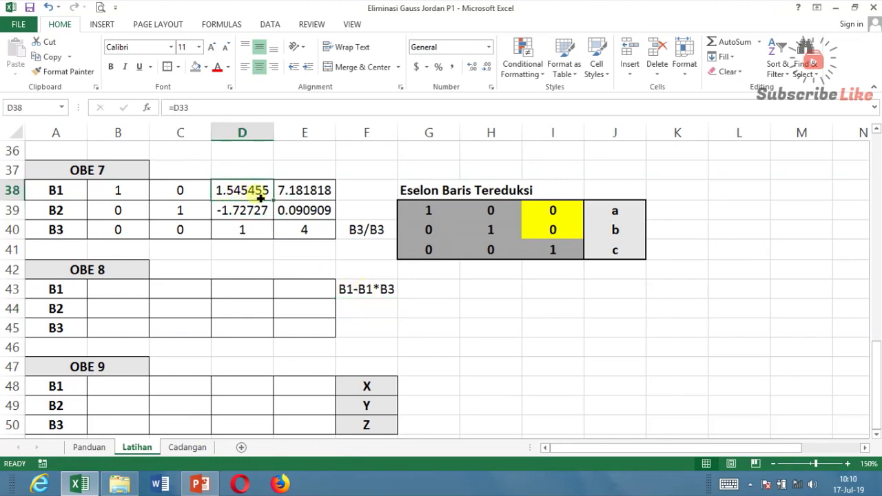
pyautogui.click(255, 291)
pyautogui.write('=')
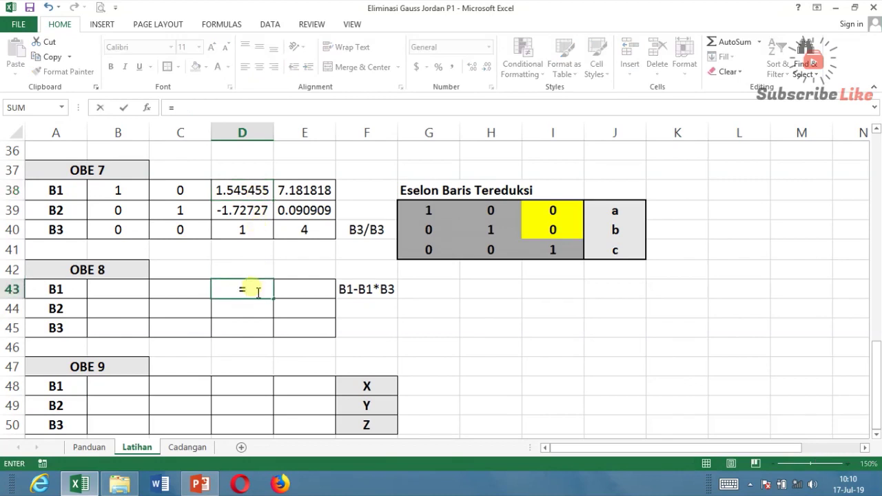
pyautogui.click(246, 194)
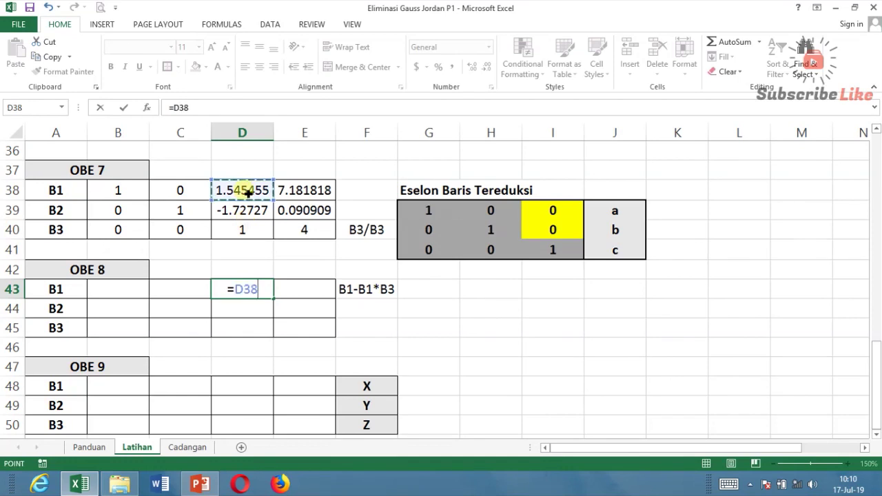
pyautogui.write('-')
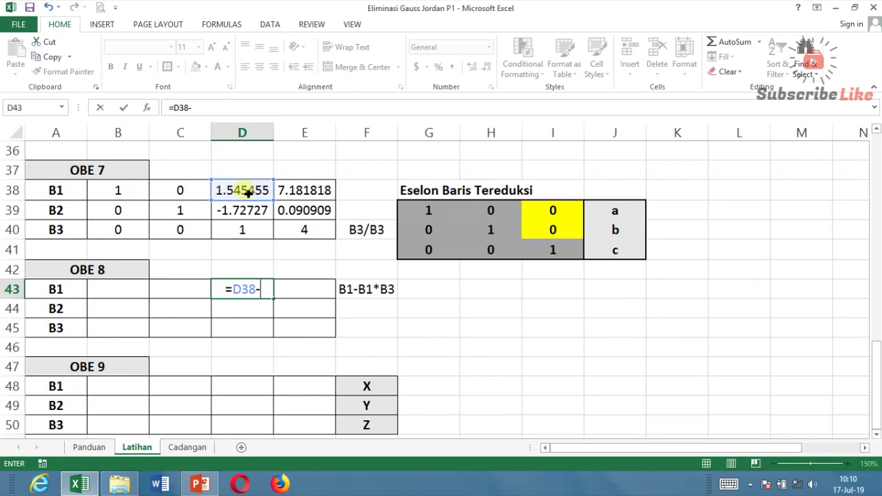
pyautogui.click(247, 194)
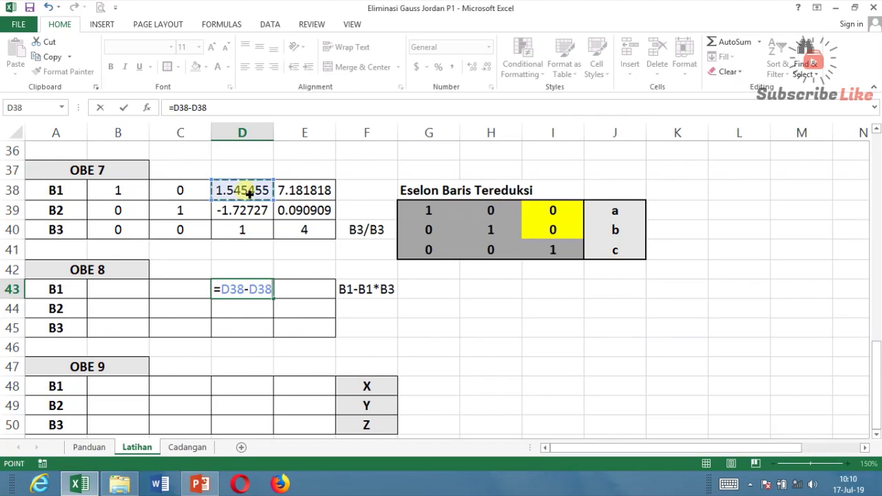
pyautogui.press('F4')
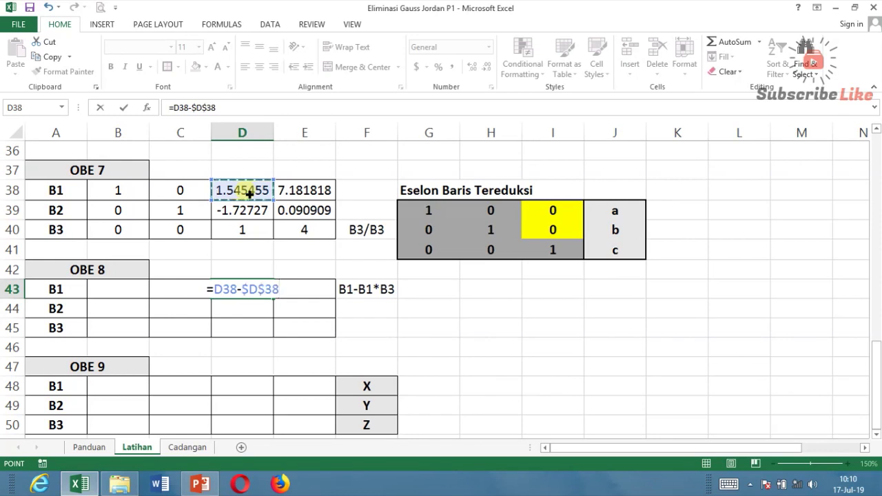
pyautogui.write('*')
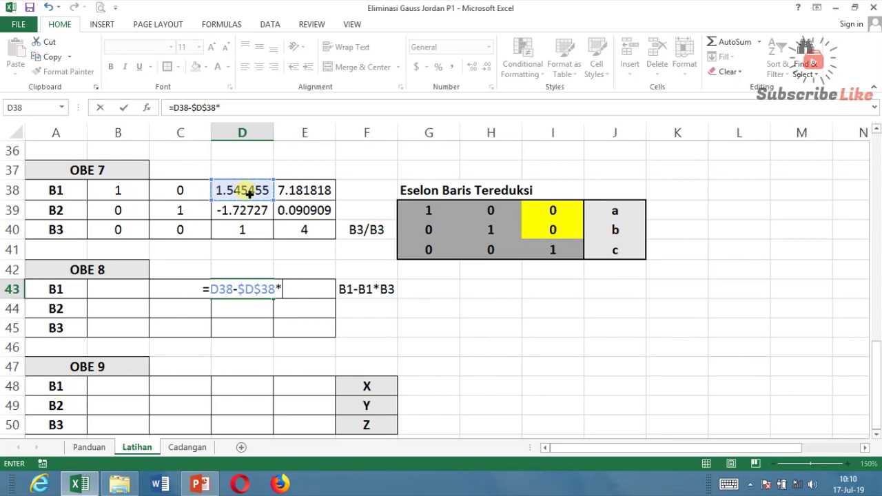
pyautogui.click(250, 235)
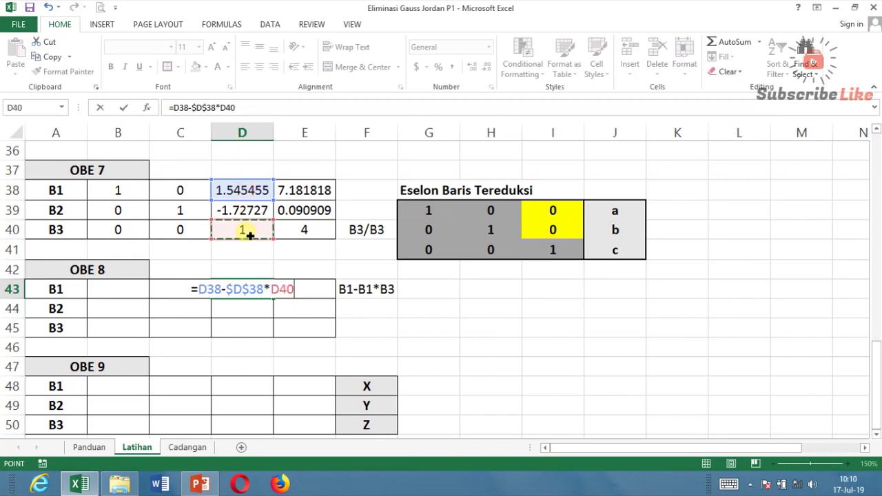
pyautogui.press('Return')
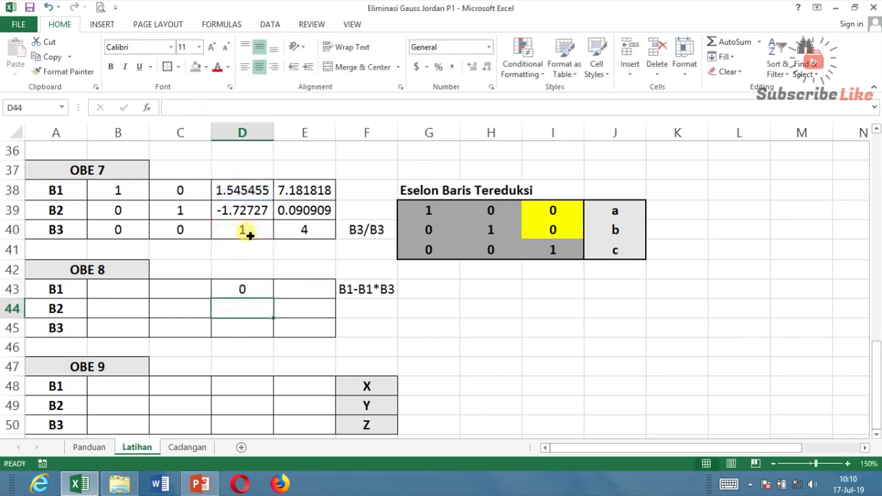
# Fill the formula from cell D43 across the rest of row B1 in OBE 8, B43:E43.
pyautogui.click(253, 292)
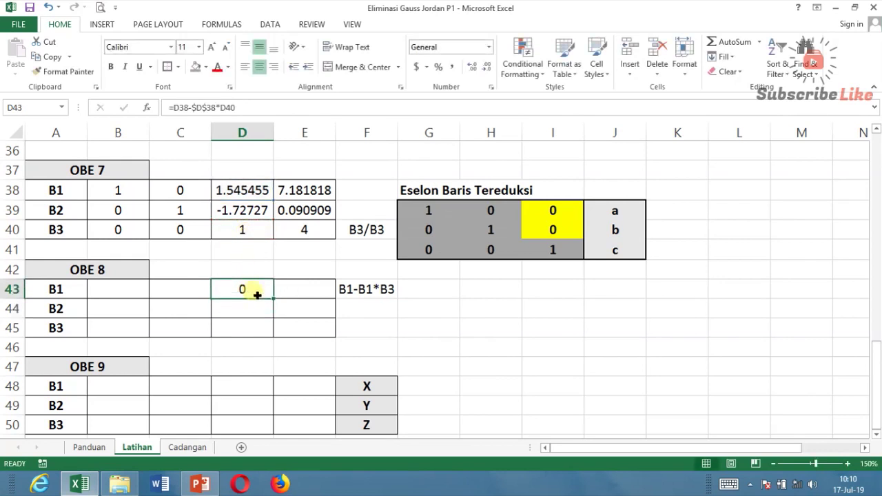
pyautogui.moveTo(276, 300); pyautogui.dragTo(118, 294)
pyautogui.moveTo(270, 298); pyautogui.dragTo(340, 303)
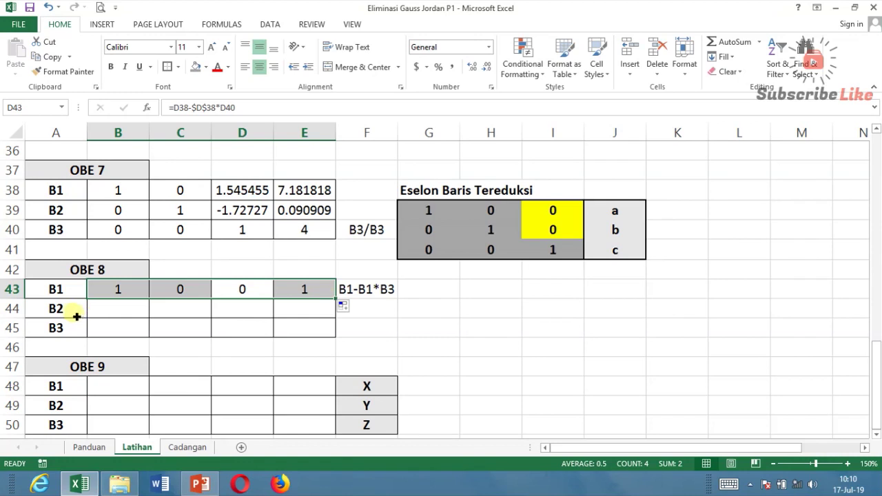
# Carry row B2 of OBE 7 into OBE 8 by entering =B39 in cell B44 and filling it across to E44.
pyautogui.click(111, 316)
pyautogui.write('=')
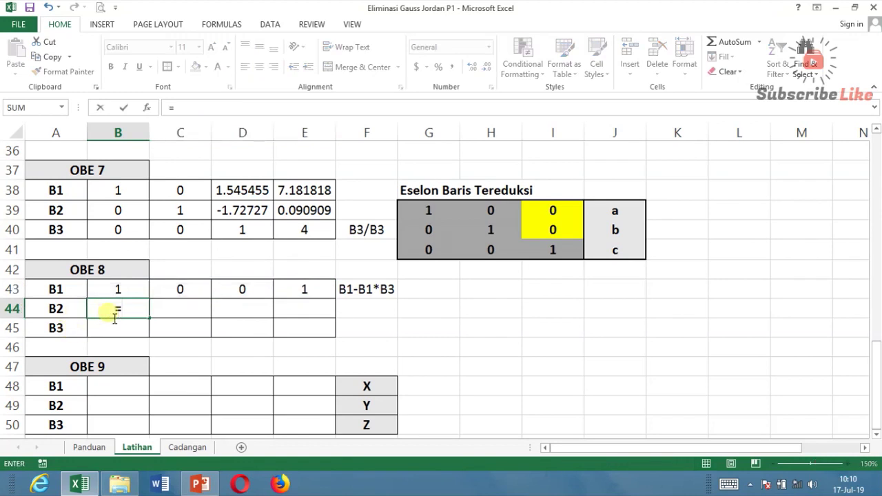
pyautogui.click(120, 214)
pyautogui.press('Return')
pyautogui.click(140, 313)
pyautogui.moveTo(140, 313); pyautogui.dragTo(330, 321)
# Carry row B3 of OBE 7 into OBE 8 by entering =B40 in cell B45 and filling it across to E45.
pyautogui.click(101, 323)
pyautogui.write('=')
pyautogui.click(122, 231)
pyautogui.press('Return')
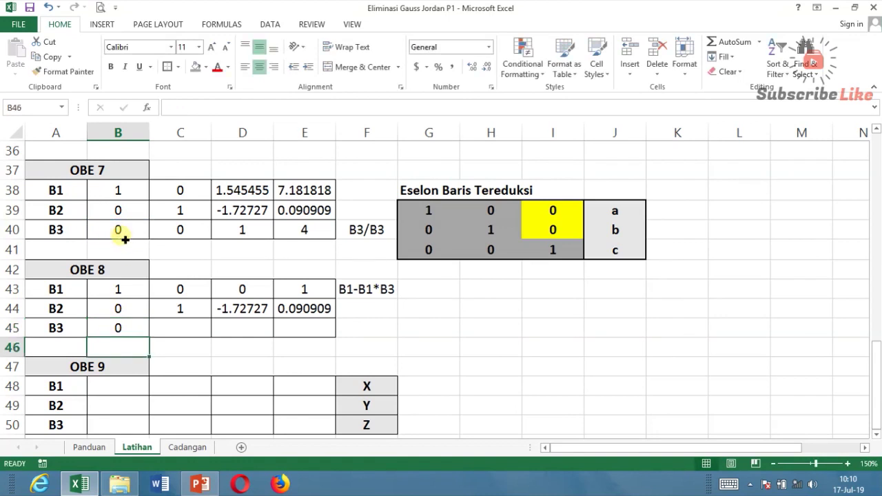
pyautogui.click(129, 328)
pyautogui.moveTo(148, 337); pyautogui.dragTo(314, 334)
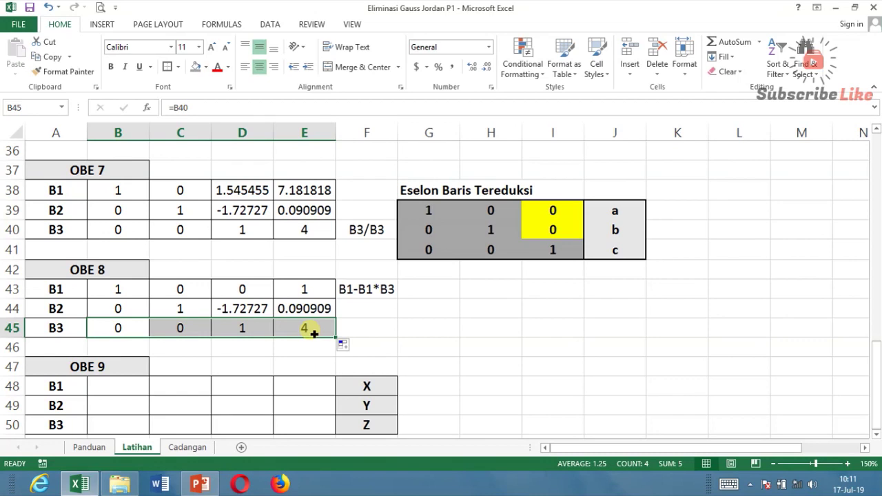
# Shade the third-column zero in cell I39 of the target matrix gray.
pyautogui.click(551, 213)
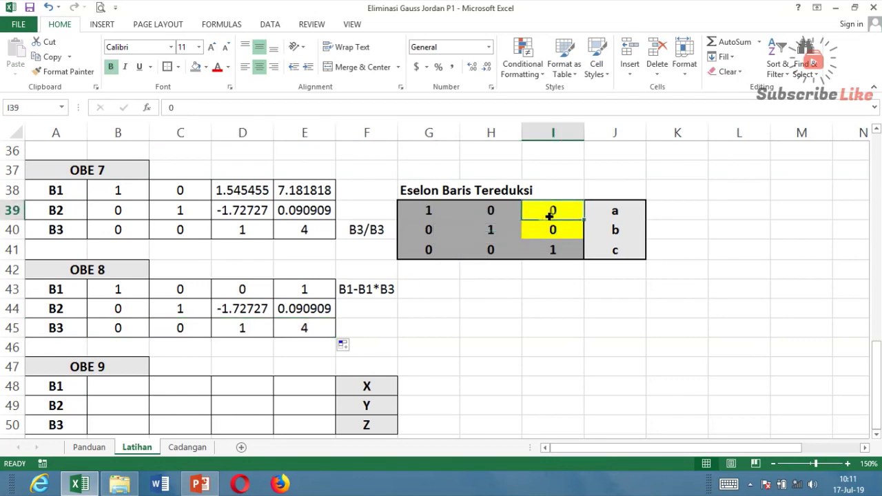
pyautogui.click(196, 66)
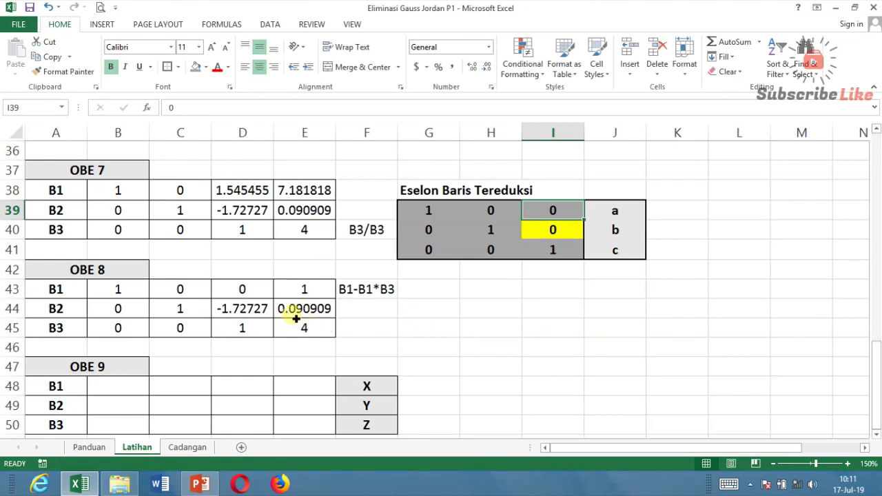
# Note the row operation B2-B2*B3 in cell G49 beside row B2 of OBE 9.
pyautogui.click(317, 310)
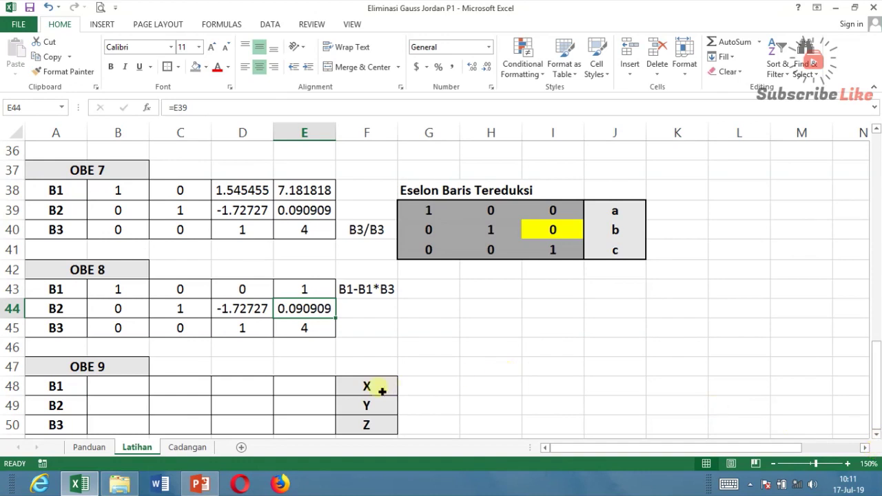
pyautogui.click(427, 406)
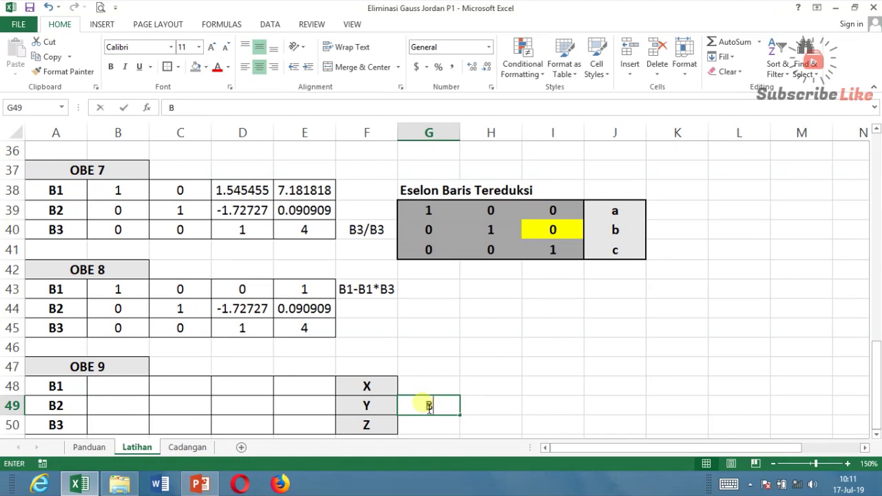
pyautogui.write('B2-')
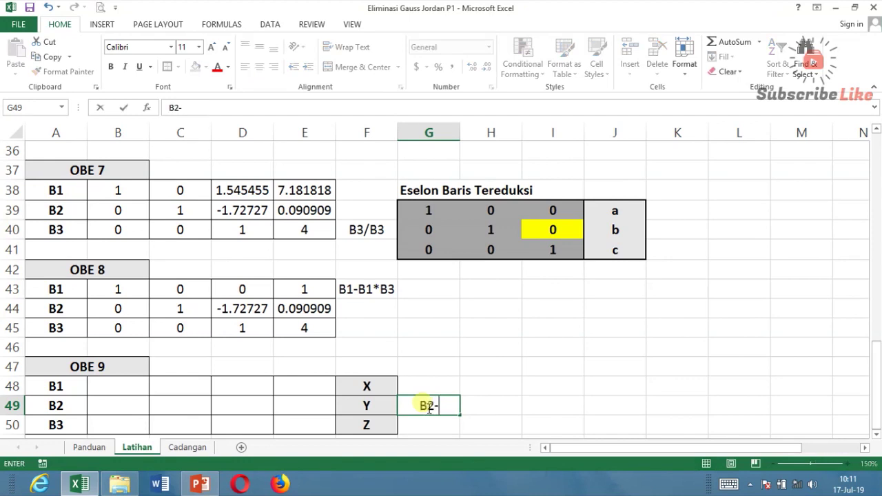
pyautogui.write('B2*B3')
pyautogui.press('Return')
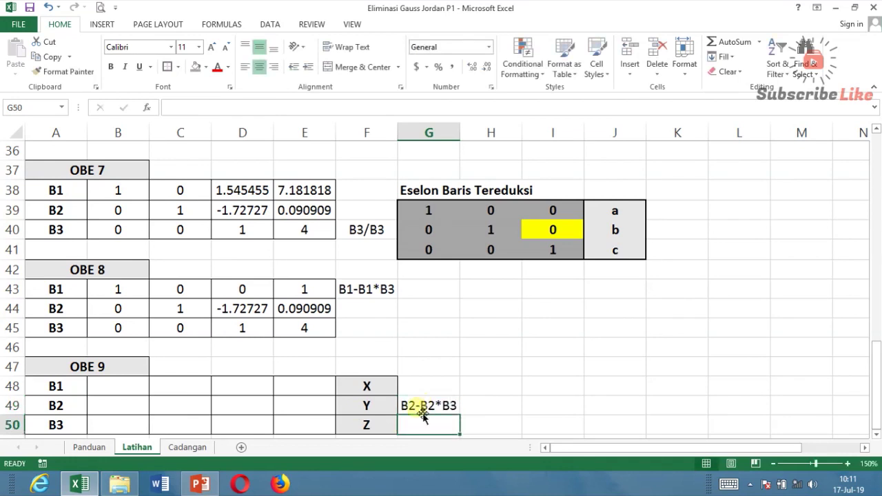
pyautogui.click(315, 408)
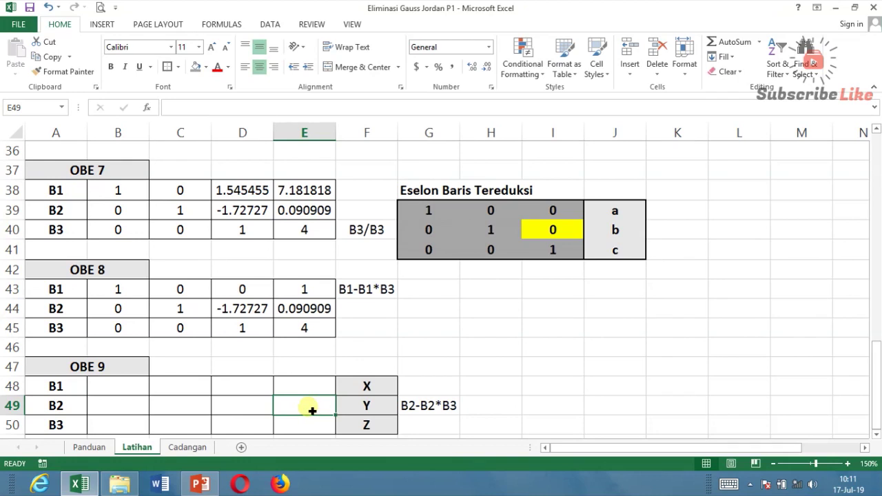
pyautogui.write('=')
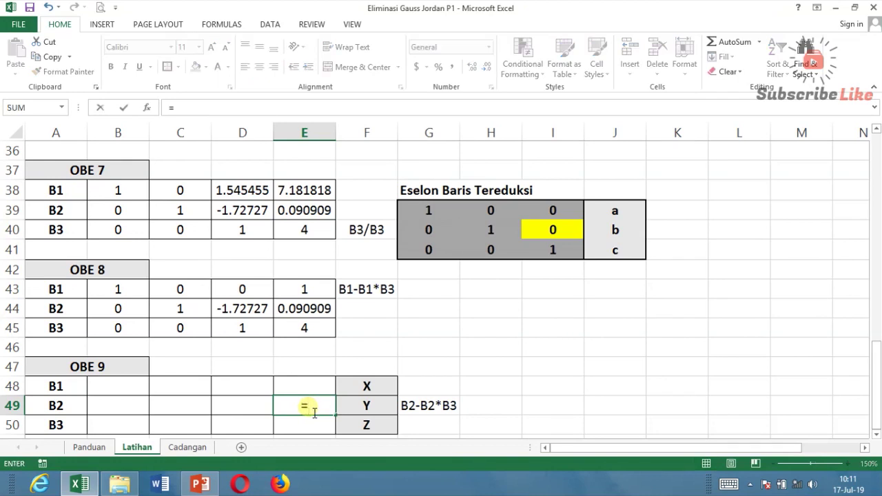
pyautogui.click(314, 315)
pyautogui.write('-')
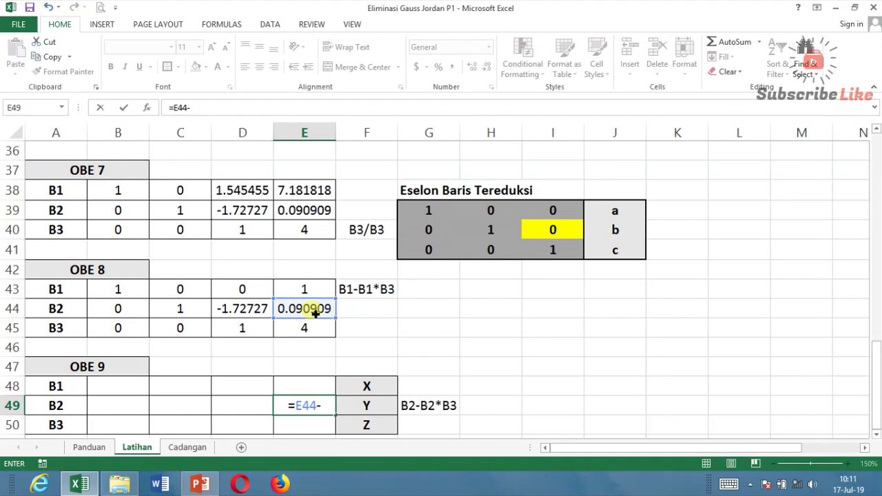
pyautogui.click(315, 312)
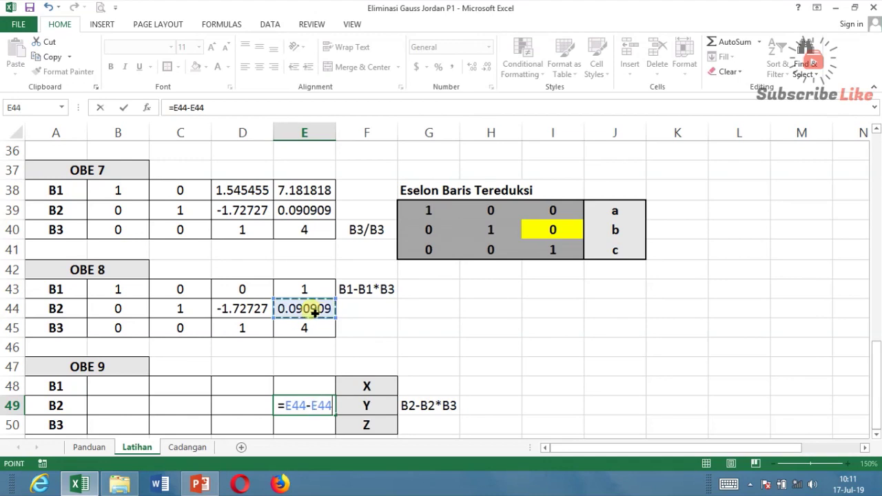
pyautogui.press('F4')
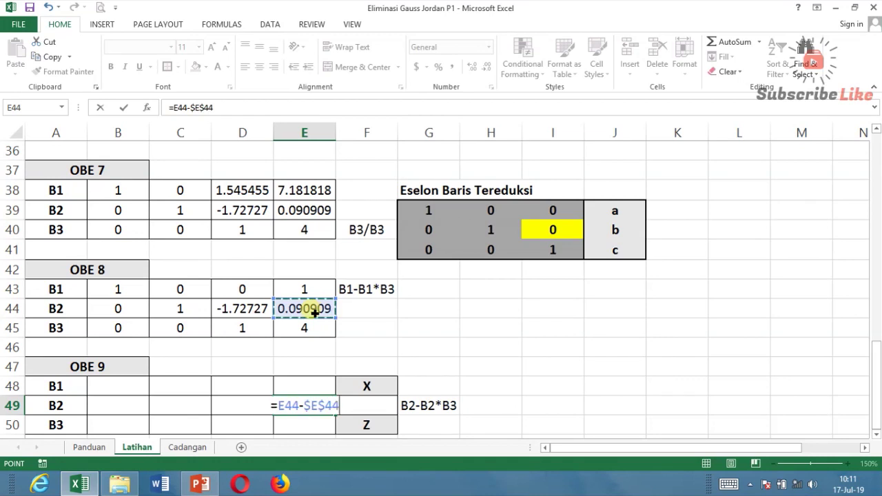
pyautogui.write('*')
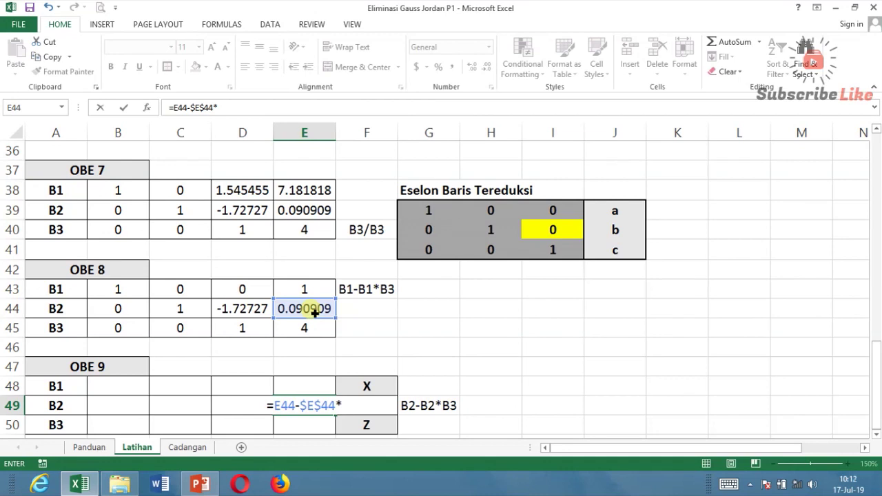
pyautogui.press('BackSpace')
pyautogui.press('BackSpace')
pyautogui.press('BackSpace')
pyautogui.press('BackSpace')
pyautogui.press('BackSpace')
pyautogui.press('BackSpace')
pyautogui.press('BackSpace')
pyautogui.press('BackSpace')
pyautogui.press('BackSpace')
pyautogui.press('BackSpace')
pyautogui.press('BackSpace')
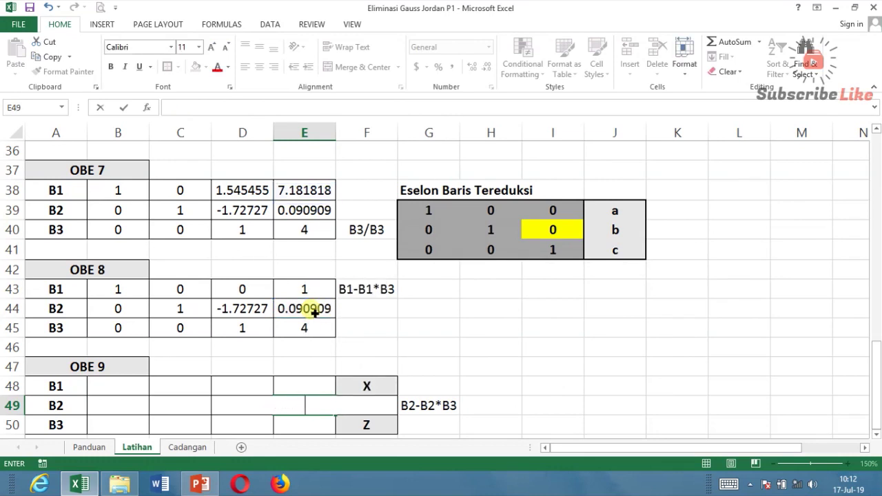
pyautogui.press('F2')
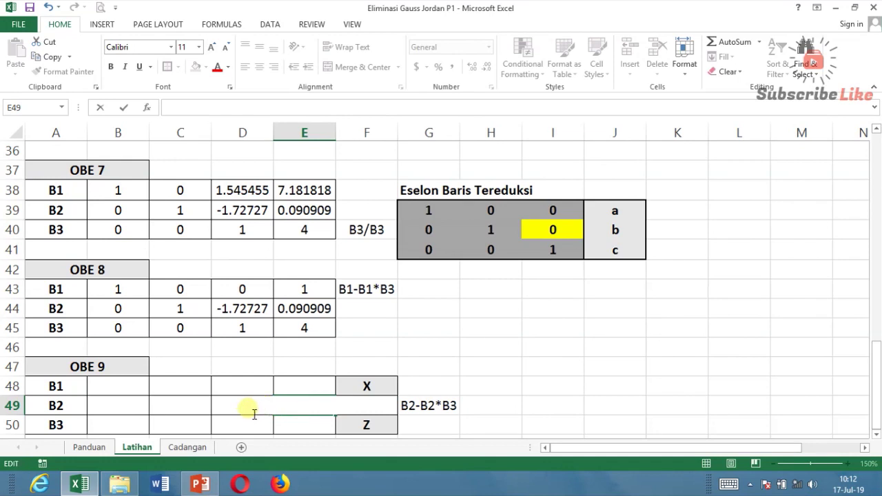
pyautogui.press('Escape')
# Enter the formula =D44-$D$44*D45 in cell D49 of row B2 in OBE 9.
pyautogui.click(250, 410)
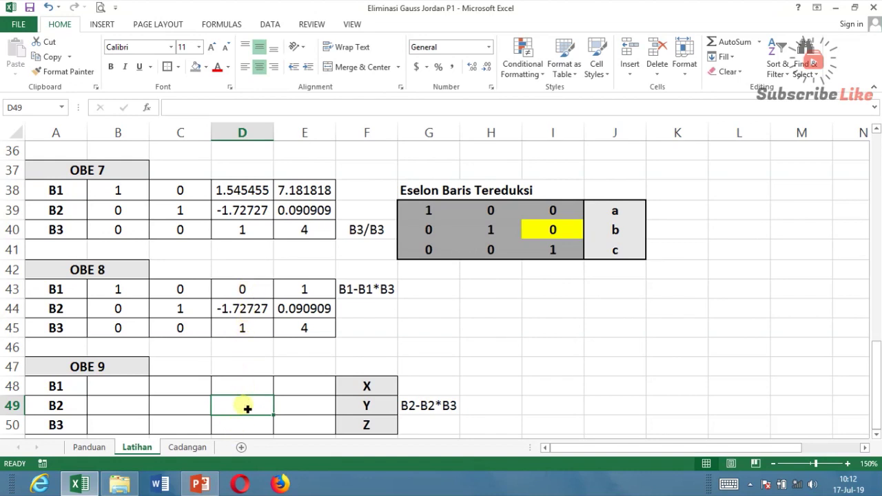
pyautogui.write('=')
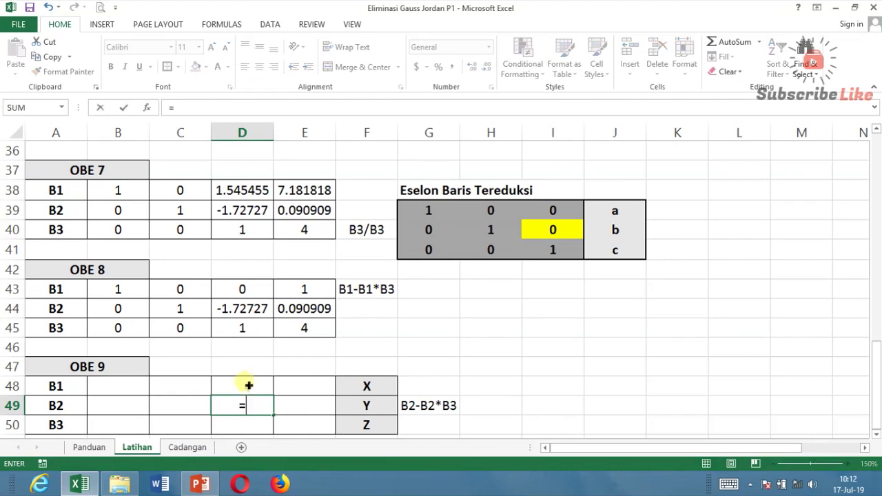
pyautogui.click(247, 316)
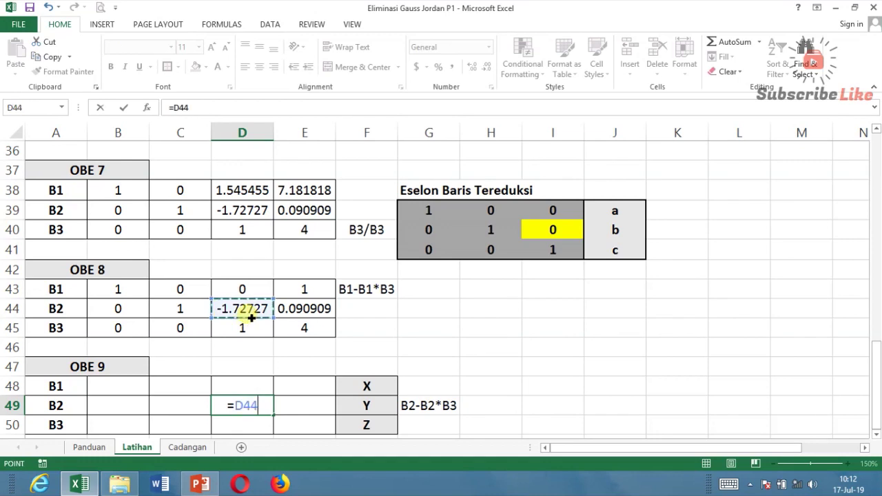
pyautogui.write('-')
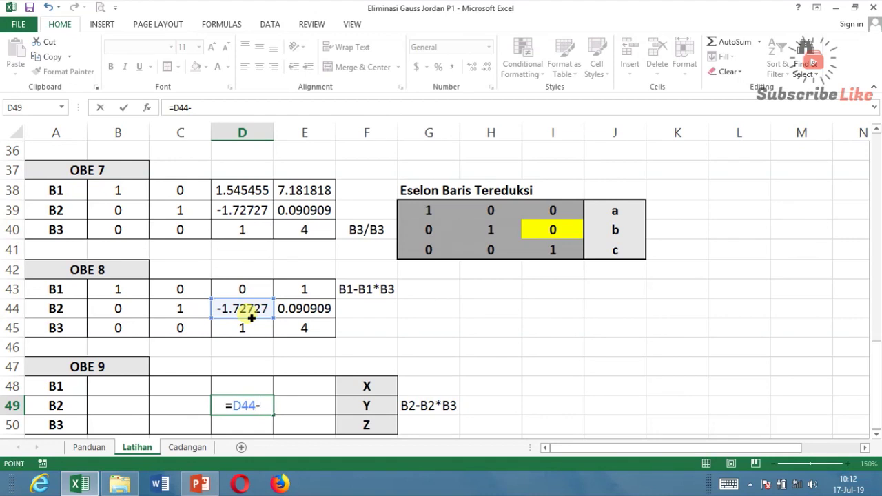
pyautogui.click(252, 318)
pyautogui.press('F4')
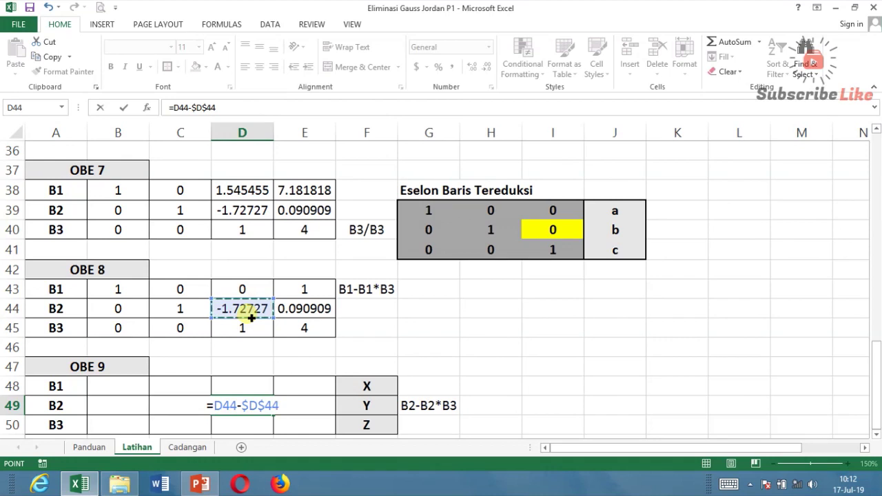
pyautogui.write('*')
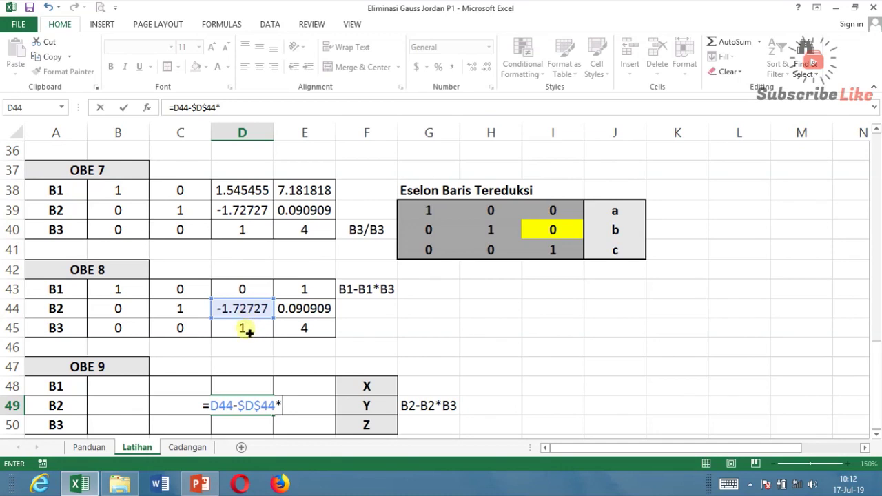
pyautogui.click(248, 332)
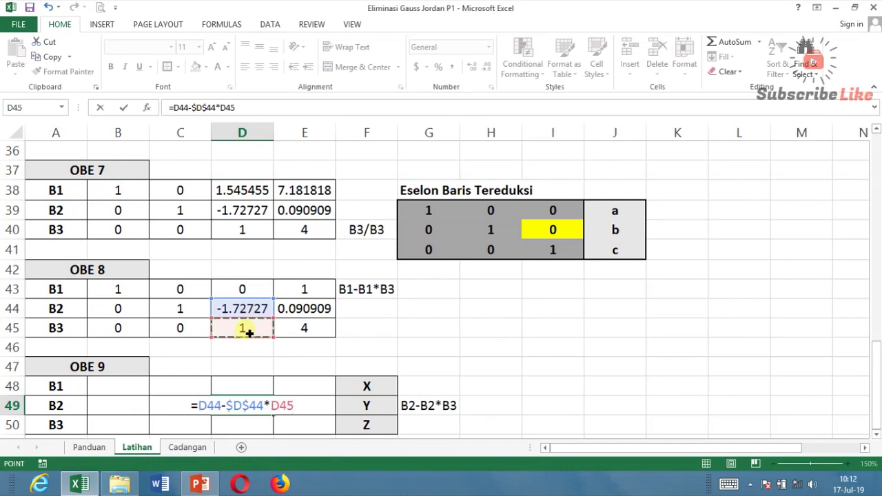
pyautogui.press('Return')
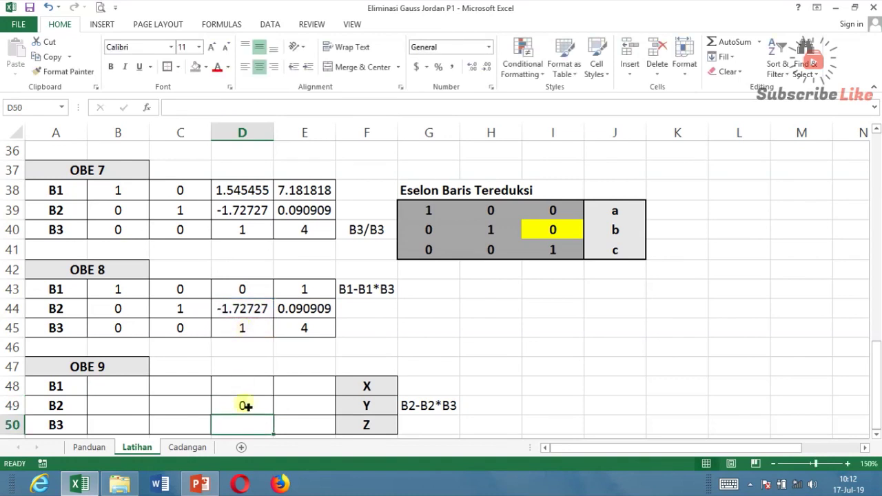
# Fill the formula from cell D49 across the rest of row B2 in OBE 9, B49:E49.
pyautogui.click(249, 410)
pyautogui.moveTo(276, 420); pyautogui.dragTo(118, 406)
pyautogui.moveTo(280, 420); pyautogui.dragTo(337, 418)
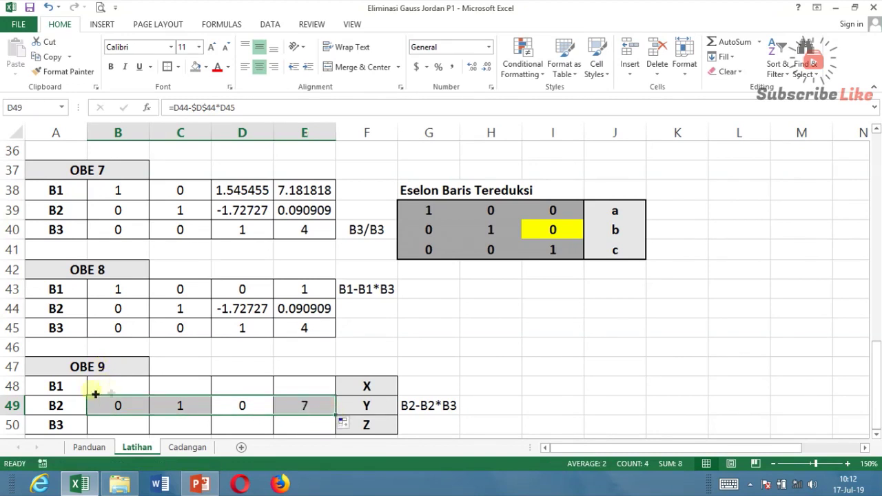
# Carry row B1 of OBE 8 into OBE 9 by entering =B43 in cell B48 and filling it across to E48.
pyautogui.click(122, 392)
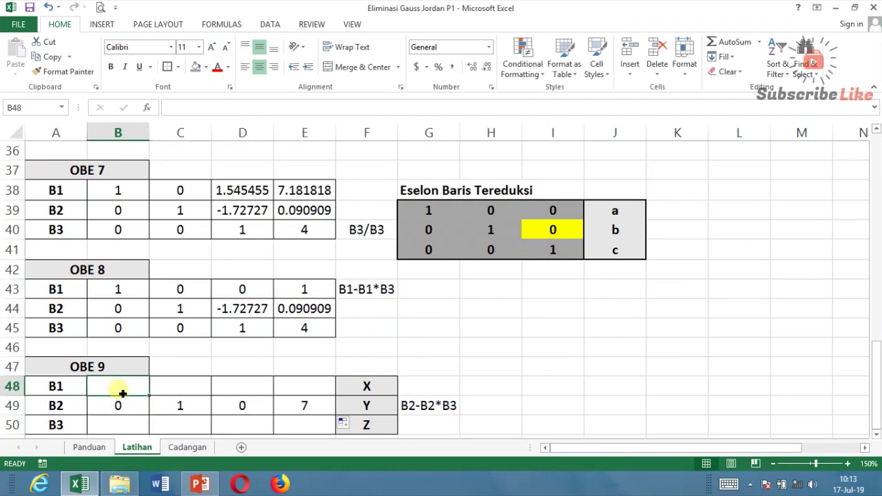
pyautogui.write('=')
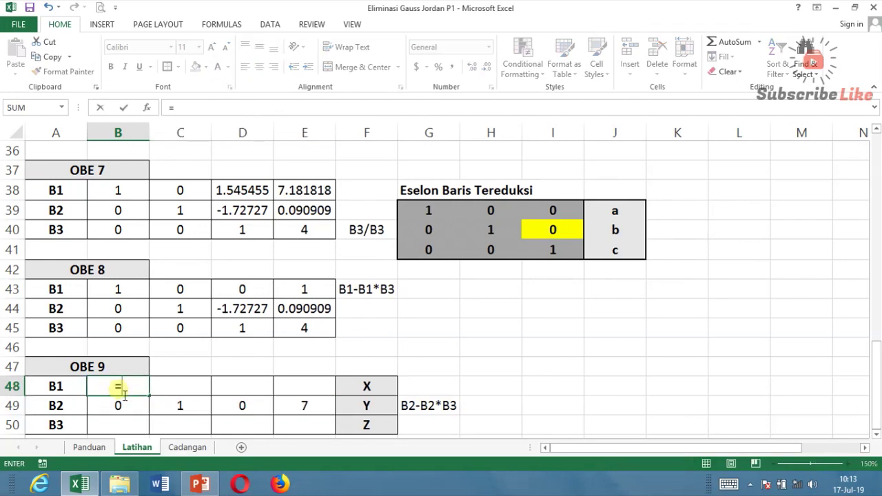
pyautogui.click(126, 290)
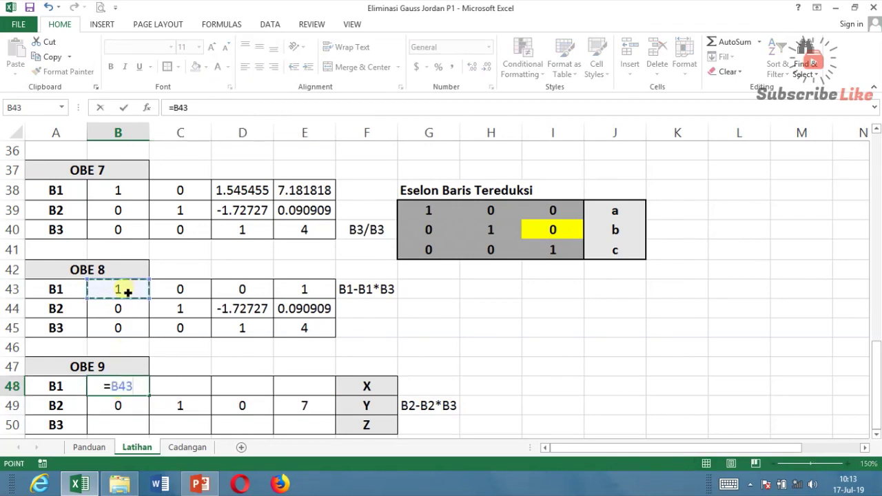
pyautogui.press('Return')
pyautogui.click(130, 389)
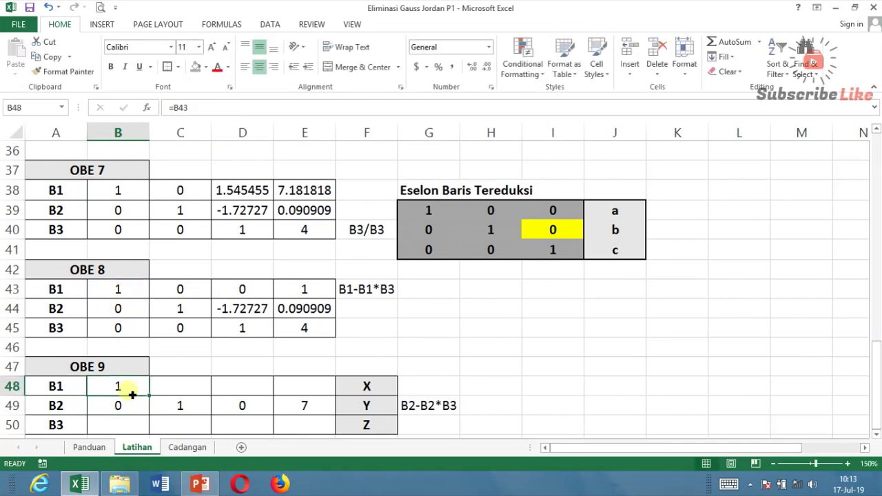
pyautogui.moveTo(148, 399); pyautogui.dragTo(330, 397)
# Carry row B3 of OBE 8 into OBE 9 by entering =B45 in cell B50 and filling it across to E50.
pyautogui.click(114, 427)
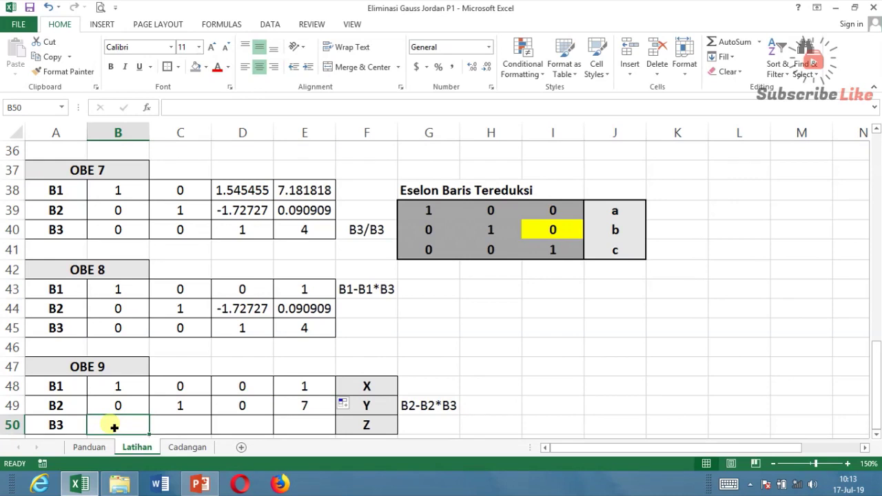
pyautogui.write('=')
pyautogui.click(121, 333)
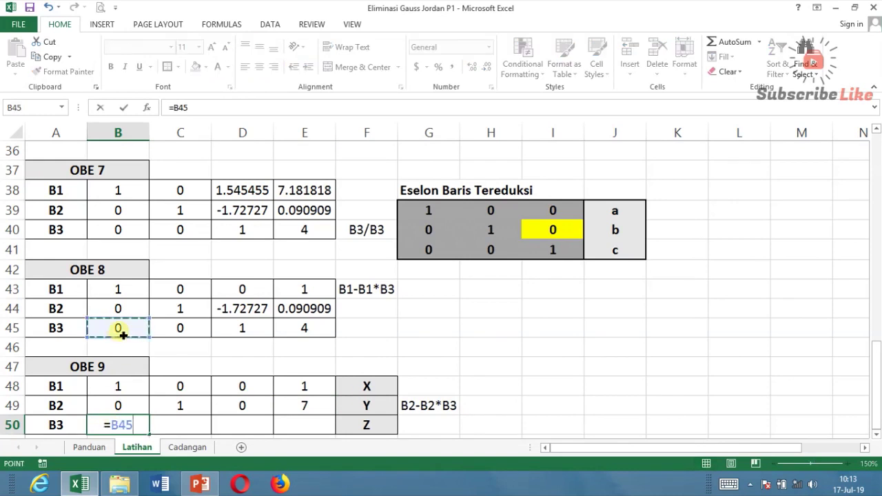
pyautogui.press('Return')
pyautogui.click(138, 408)
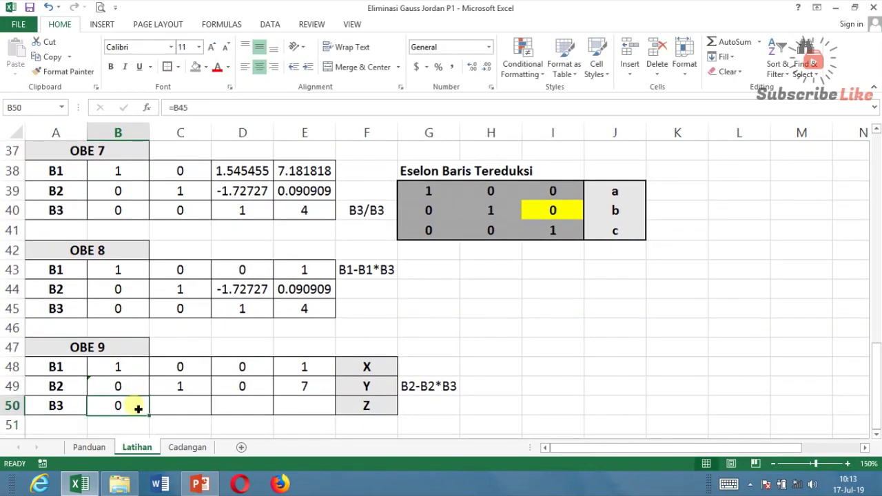
pyautogui.moveTo(157, 415); pyautogui.dragTo(330, 412)
# Select the coefficient block B48:D50 of OBE 9 and compare it with the Eselon Baris Tereduksi target matrix.
pyautogui.click(495, 336)
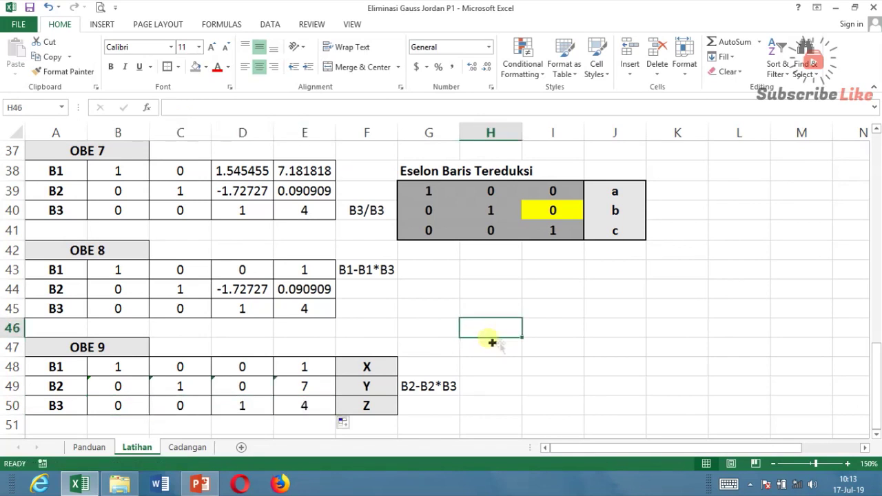
pyautogui.moveTo(137, 367); pyautogui.dragTo(237, 410)
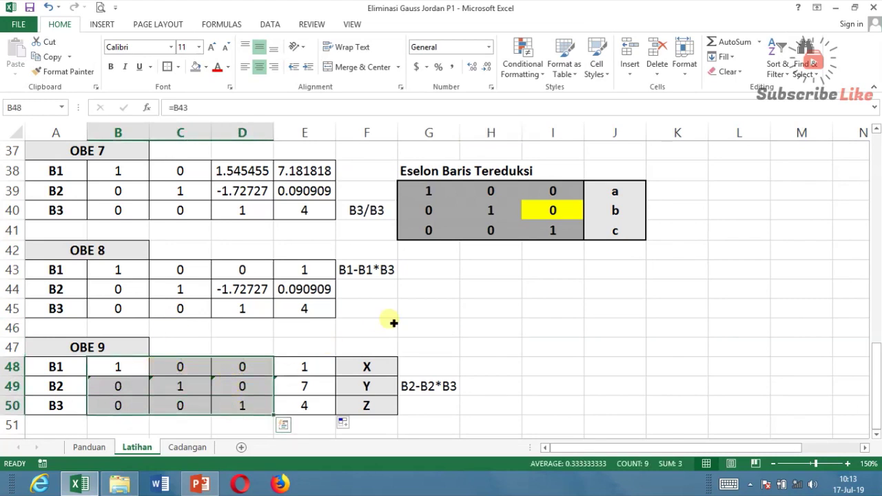
# Shade the OBE 9 coefficient block B48:D50 and the yellow cell I40 of the target matrix in the same grey.
pyautogui.click(196, 67)
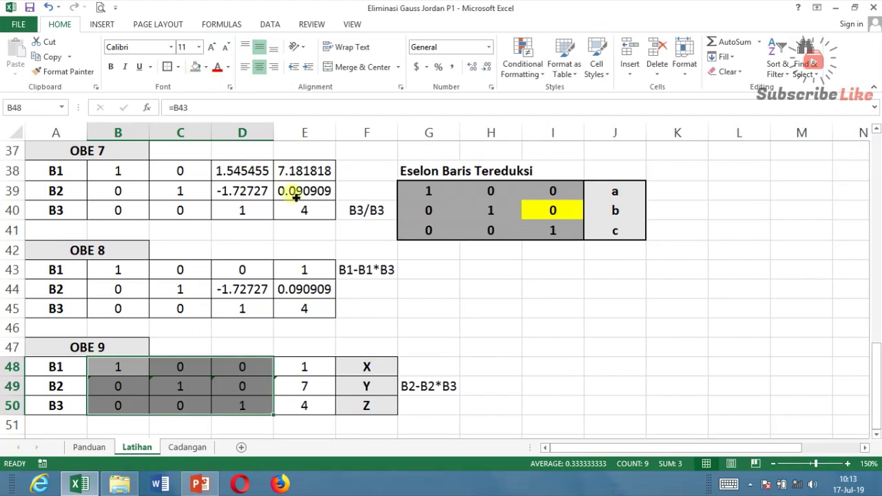
pyautogui.click(556, 211)
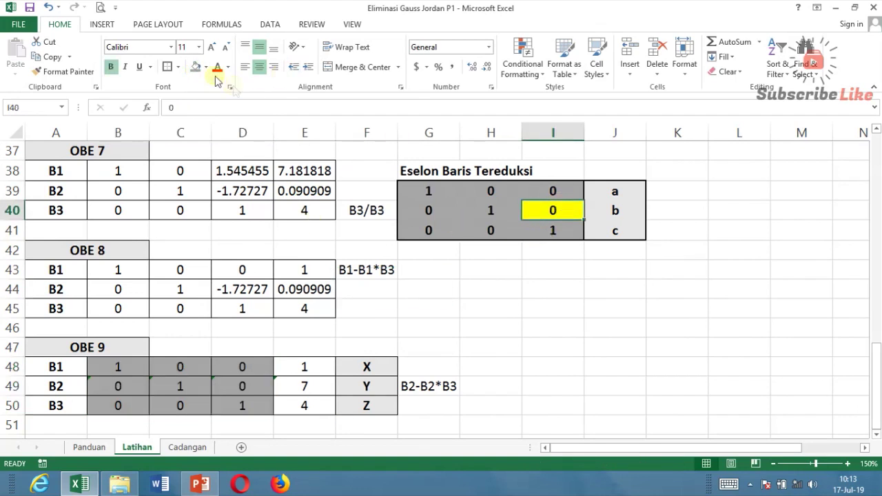
pyautogui.click(195, 67)
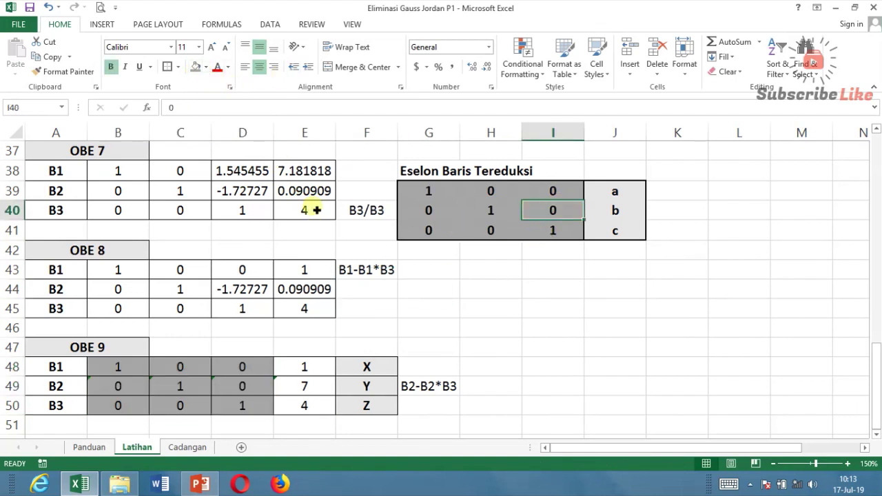
pyautogui.click(502, 349)
pyautogui.doubleClick(503, 349)
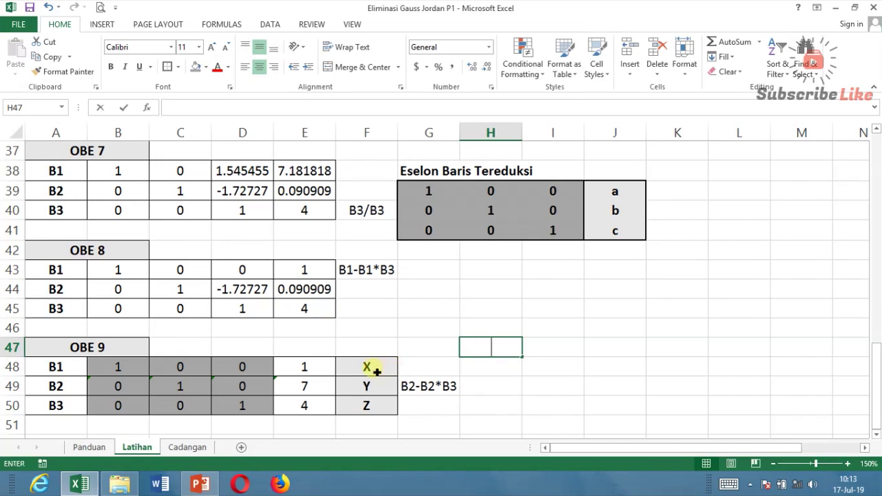
# Check the X, Y and Z solution values beside their labels in OBE 9 and fill cells E48:E50 with light blue.
pyautogui.click(321, 372)
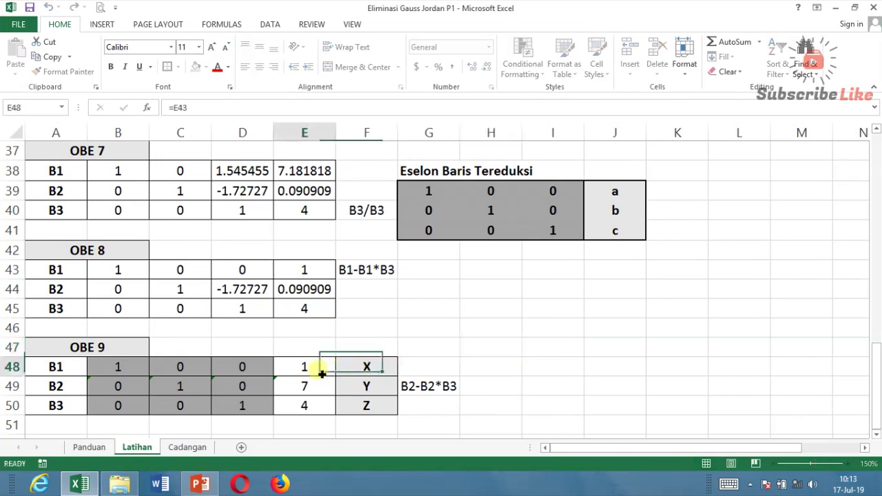
pyautogui.click(379, 388)
pyautogui.click(317, 390)
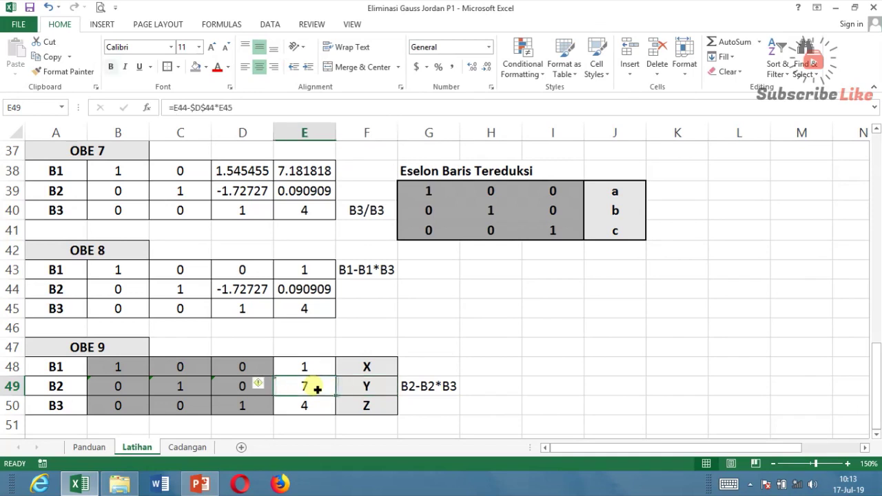
pyautogui.click(366, 408)
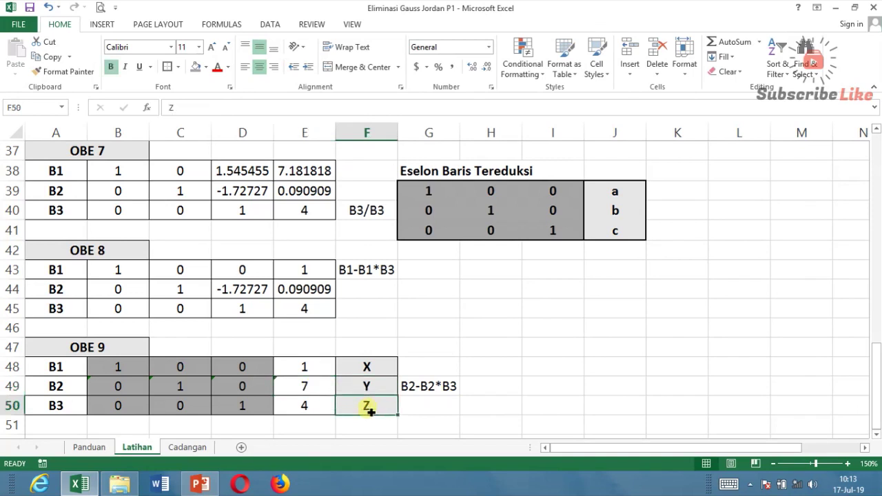
pyautogui.click(315, 414)
pyautogui.moveTo(324, 366); pyautogui.dragTo(315, 414)
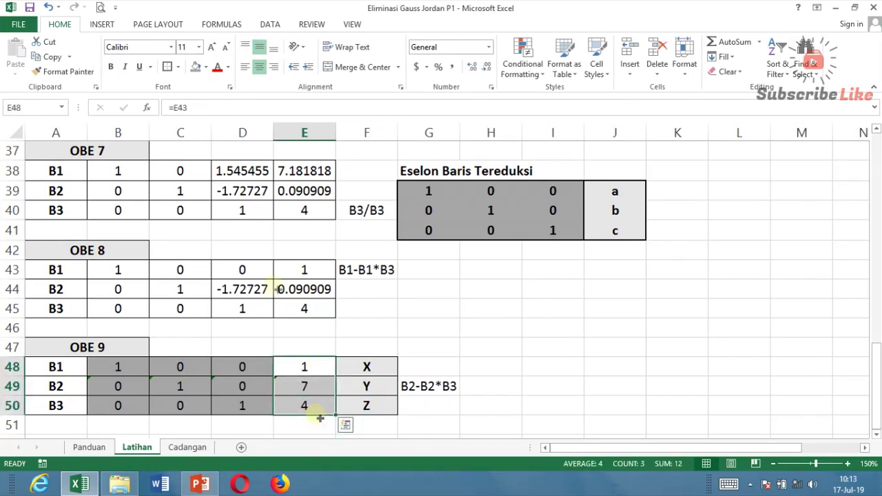
pyautogui.click(206, 67)
pyautogui.click(223, 100)
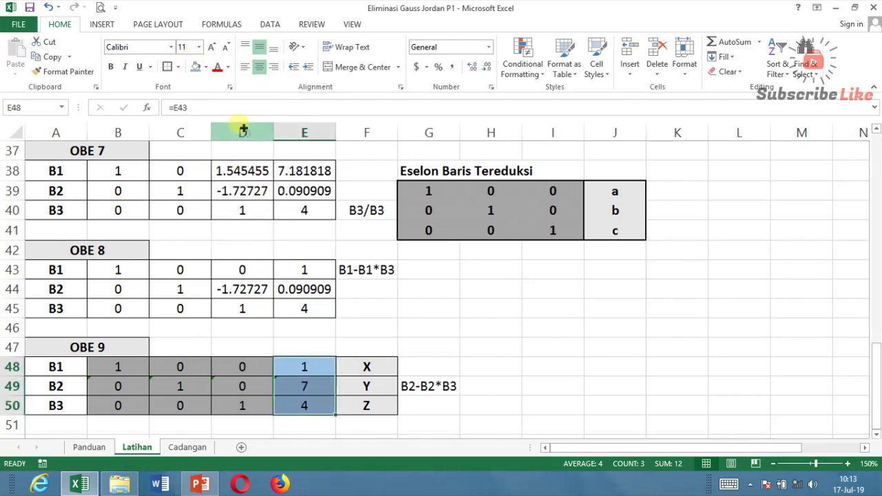
pyautogui.click(513, 313)
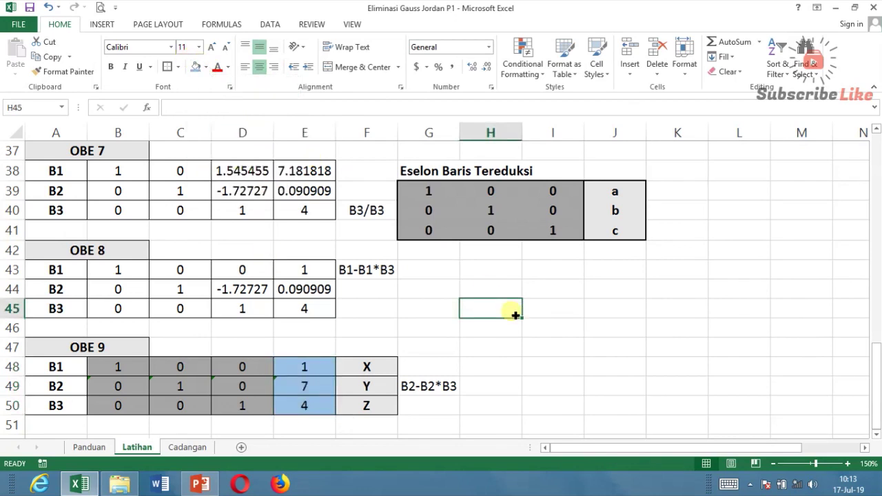